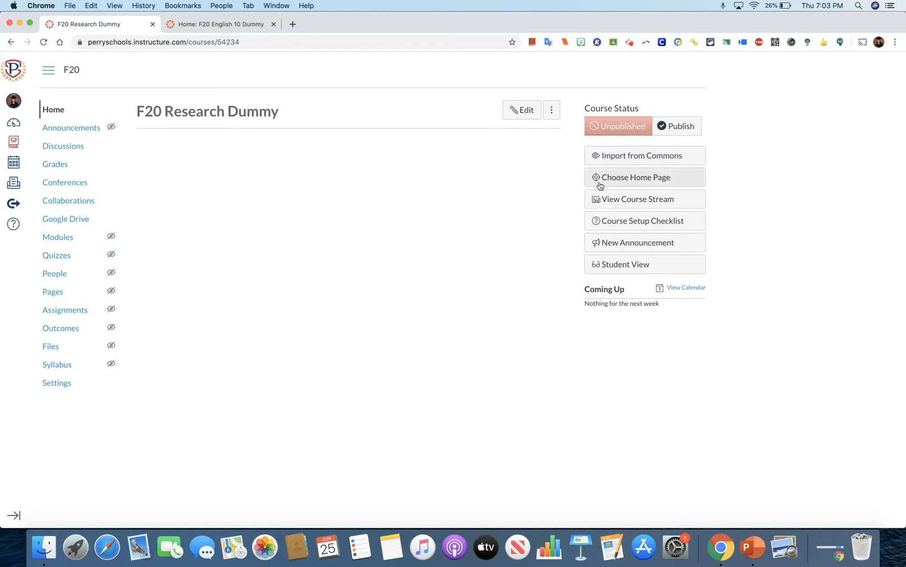
Open the course home page for editing and start an image upload from the computer in its body.
{"action": "left_click", "coordinate": [510, 114]}
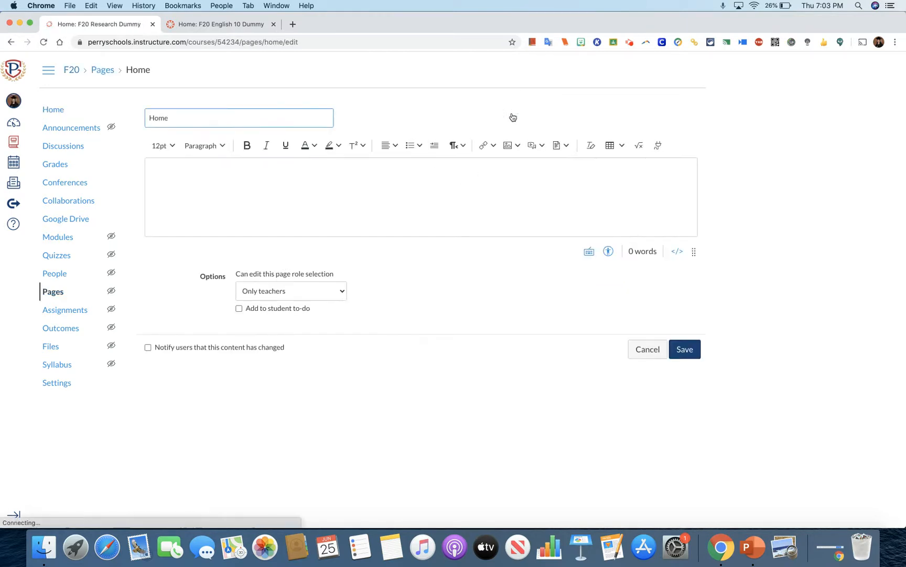
{"action": "left_click", "coordinate": [326, 172]}
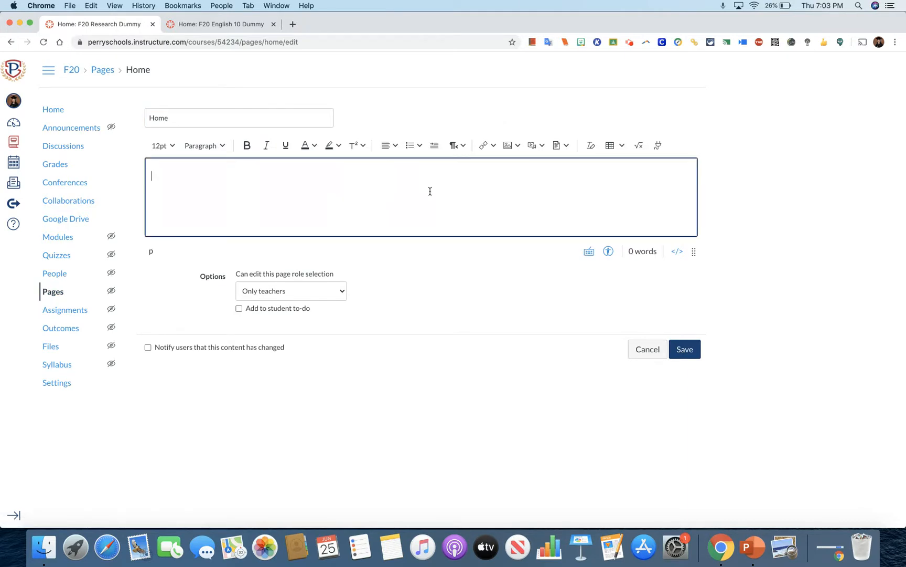
{"action": "left_click", "coordinate": [509, 147]}
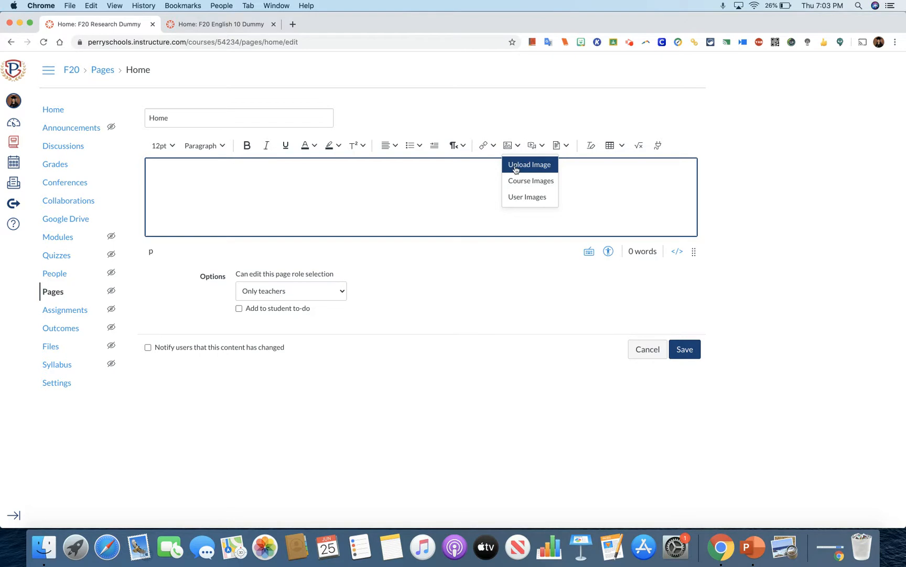
{"action": "left_click", "coordinate": [516, 169]}
{"action": "left_click", "coordinate": [372, 204]}
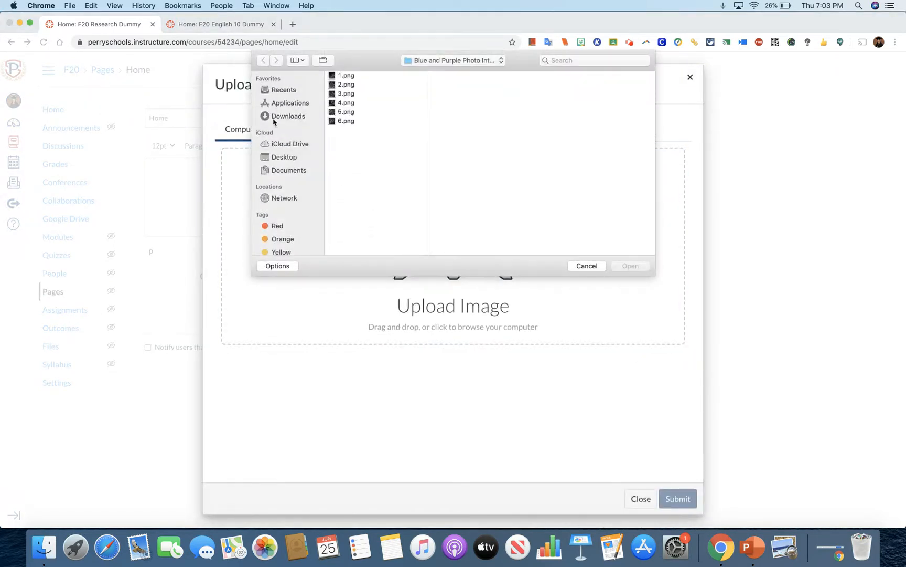
Choose the AP Capstone Research banner PNG with the teacher's contact details from Downloads and insert it into the page.
{"action": "left_click", "coordinate": [284, 116]}
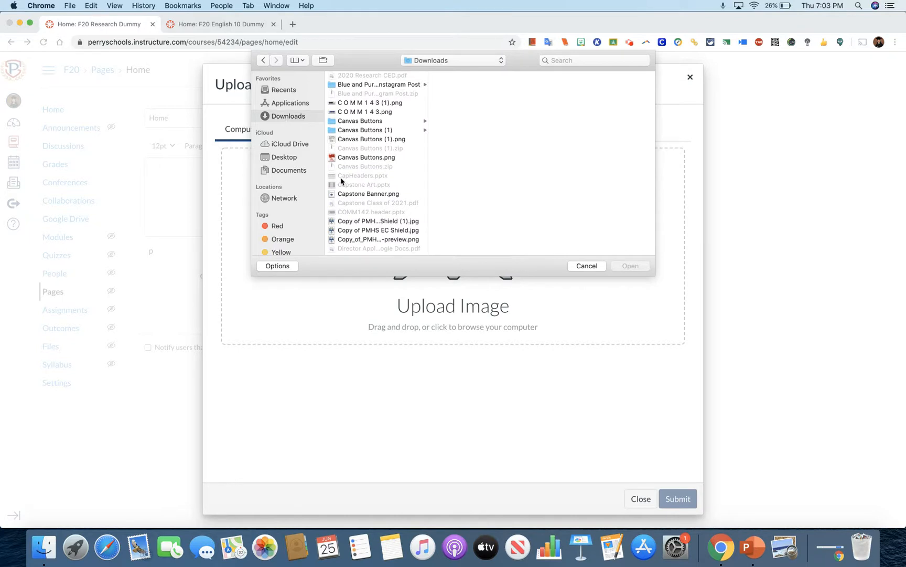
{"action": "left_click", "coordinate": [353, 221]}
{"action": "key", "text": "Down"}
{"action": "key", "text": "Down"}
{"action": "key", "text": "Down"}
{"action": "key", "text": "Down"}
{"action": "key", "text": "Down"}
{"action": "key", "text": "Down"}
{"action": "key", "text": "Down"}
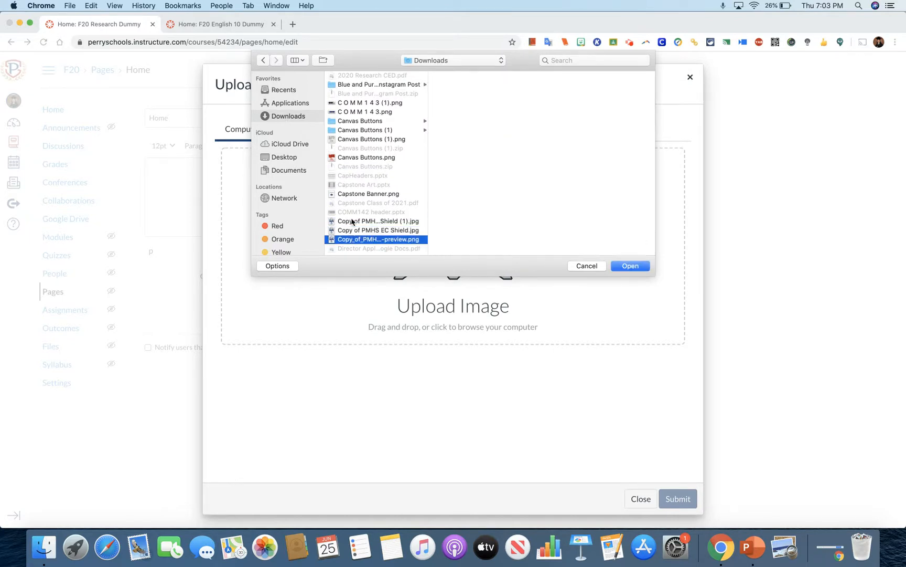
{"action": "key", "text": "Down"}
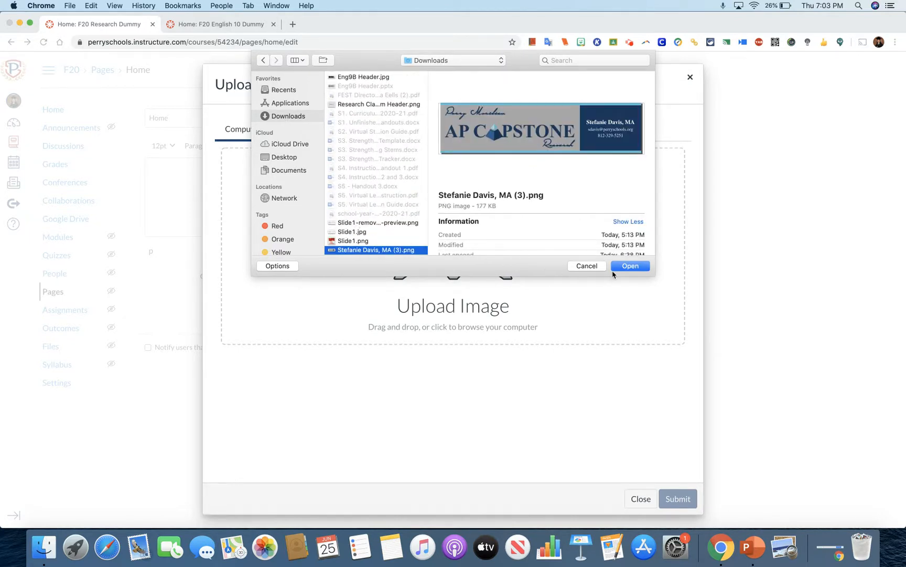
{"action": "left_click", "coordinate": [630, 266]}
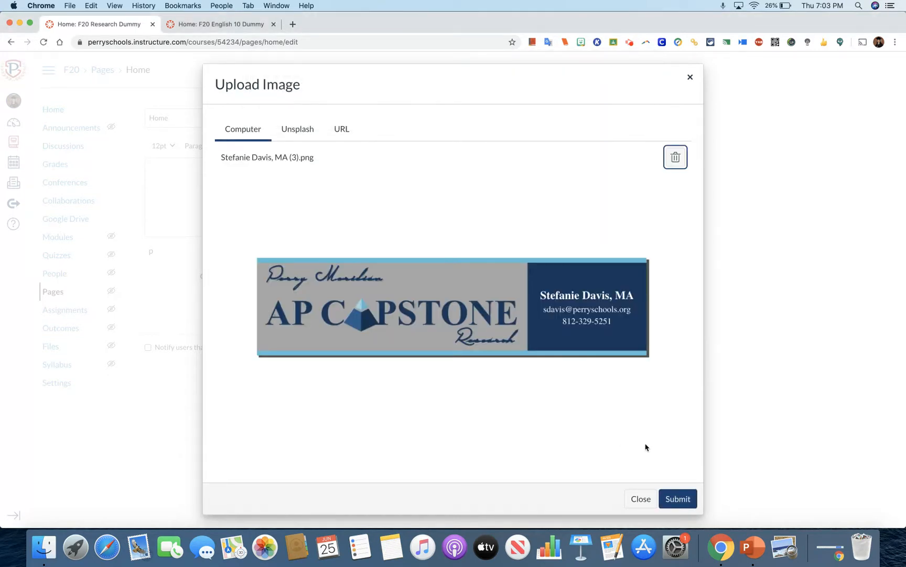
{"action": "left_click", "coordinate": [678, 498]}
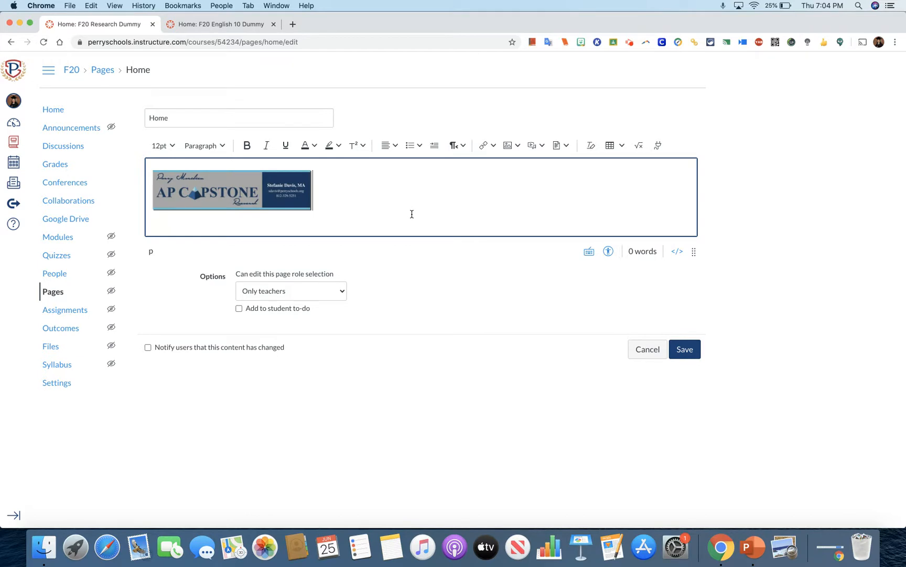
In the page's HTML, set the banner's max-width to 100% and its max-height to 500, and save the page.
{"action": "left_click_drag", "start_coordinate": [693, 252], "coordinate": [694, 320]}
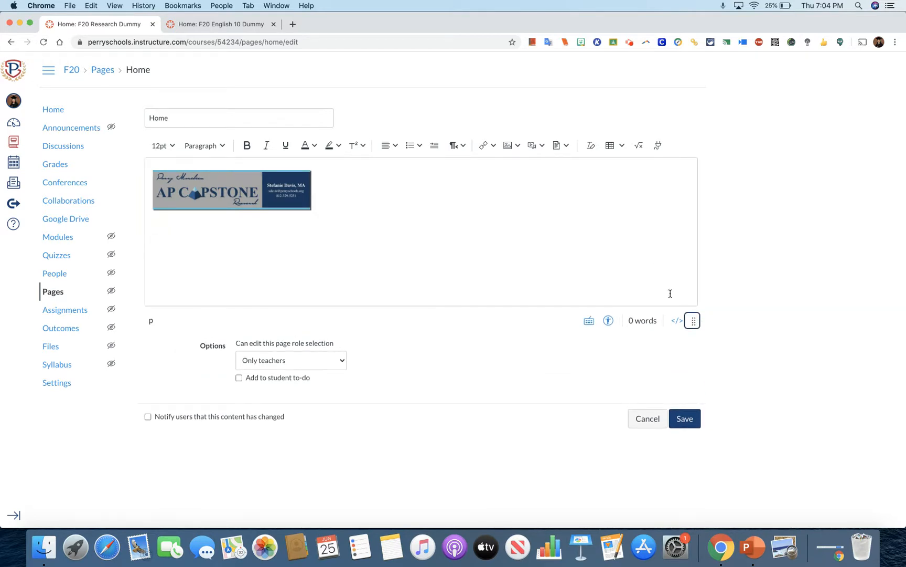
{"action": "left_click", "coordinate": [677, 320]}
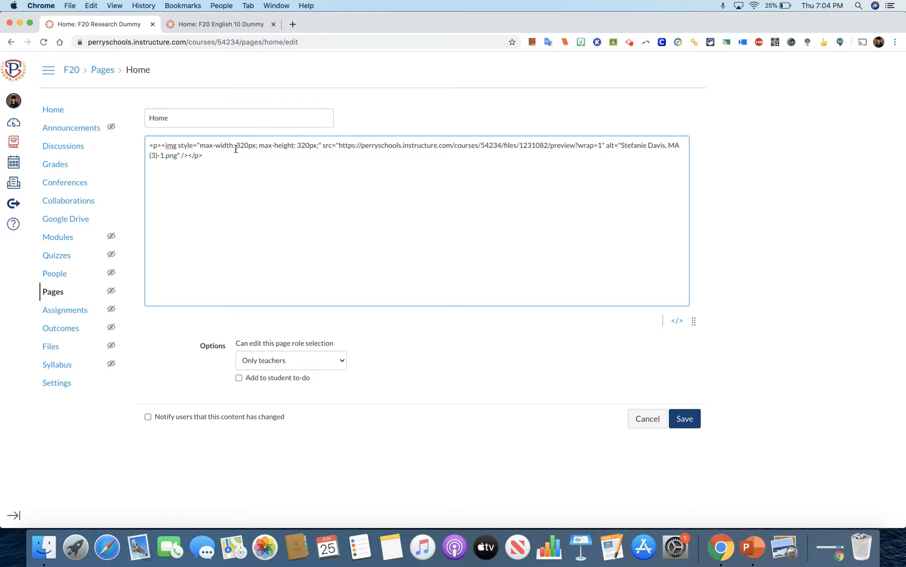
{"action": "left_click_drag", "start_coordinate": [235, 147], "coordinate": [250, 146]}
{"action": "type", "text": "100"}
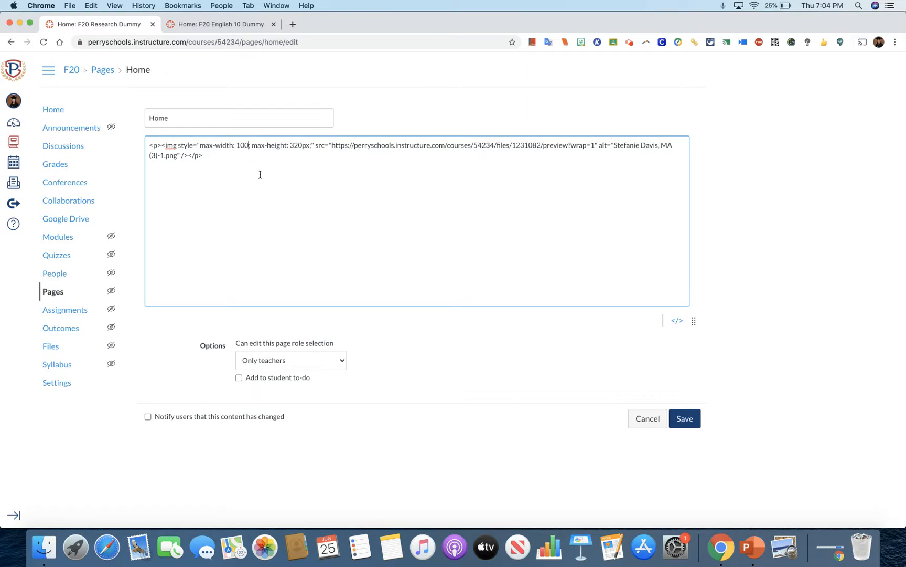
{"action": "type", "text": "%"}
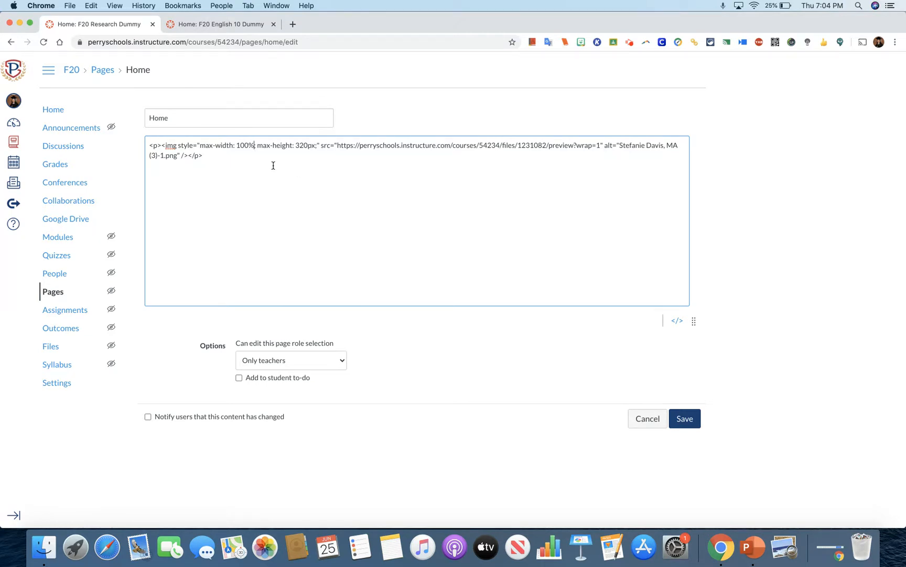
{"action": "left_click_drag", "start_coordinate": [297, 146], "coordinate": [310, 146]}
{"action": "type", "text": "500"}
{"action": "left_click", "coordinate": [694, 423]}
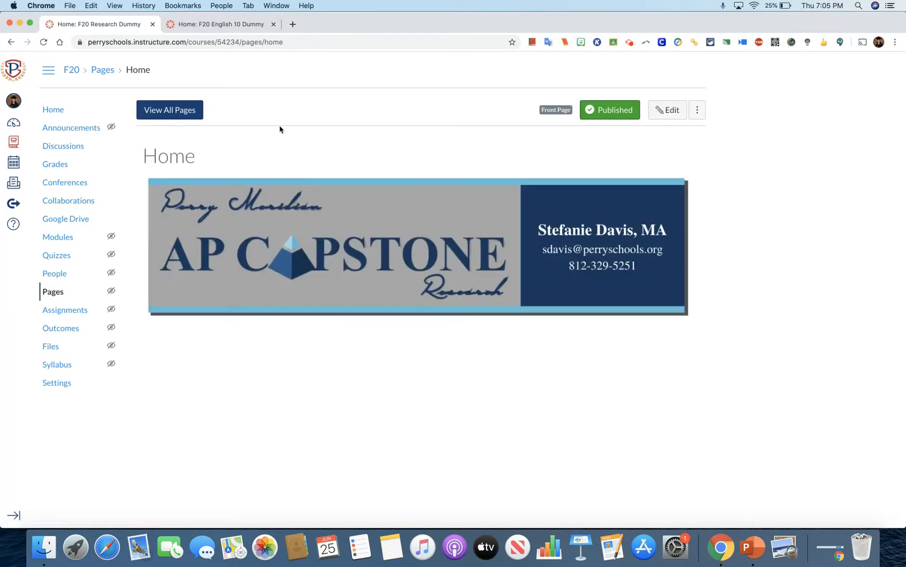
Reopen the course home page for editing, enlarge the editing area and center-align the banner image.
{"action": "left_click", "coordinate": [53, 111]}
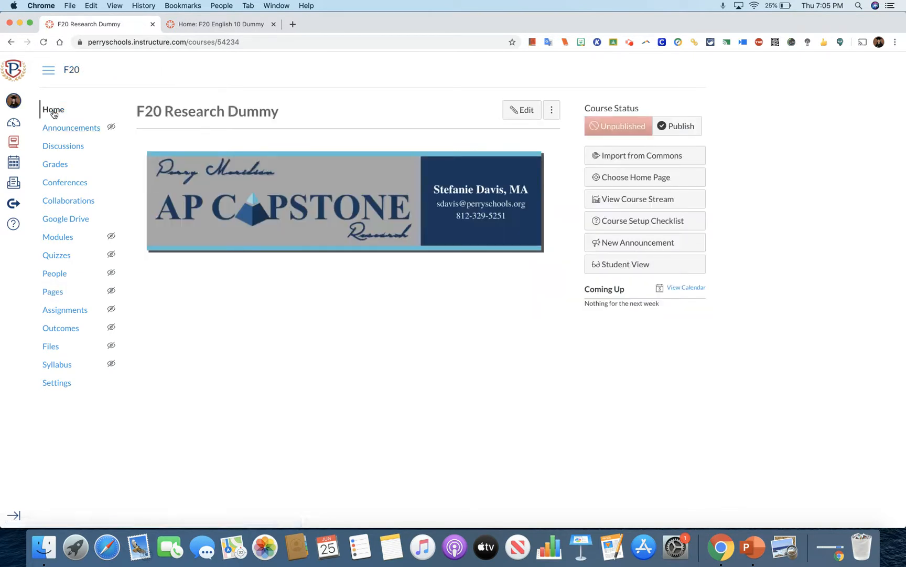
{"action": "left_click", "coordinate": [520, 109]}
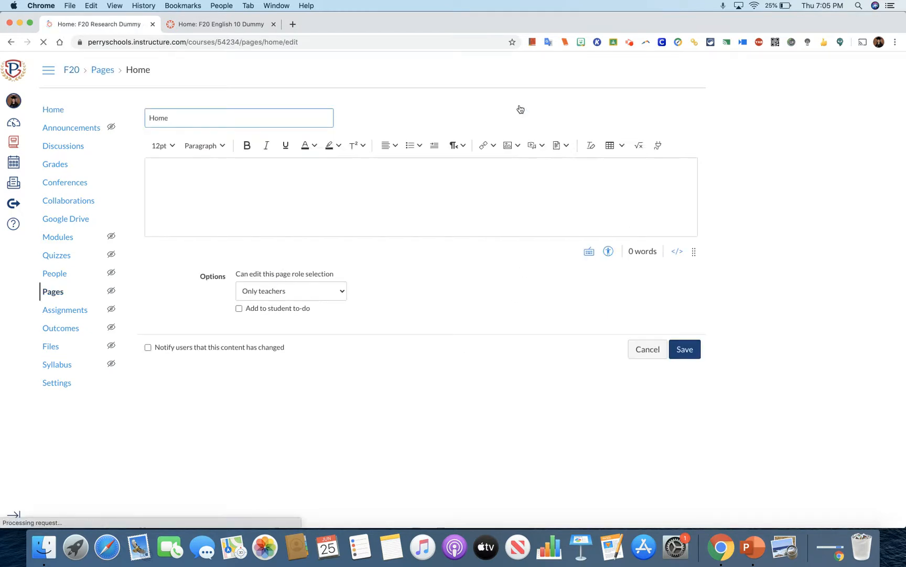
{"action": "left_click_drag", "start_coordinate": [694, 252], "coordinate": [696, 400]}
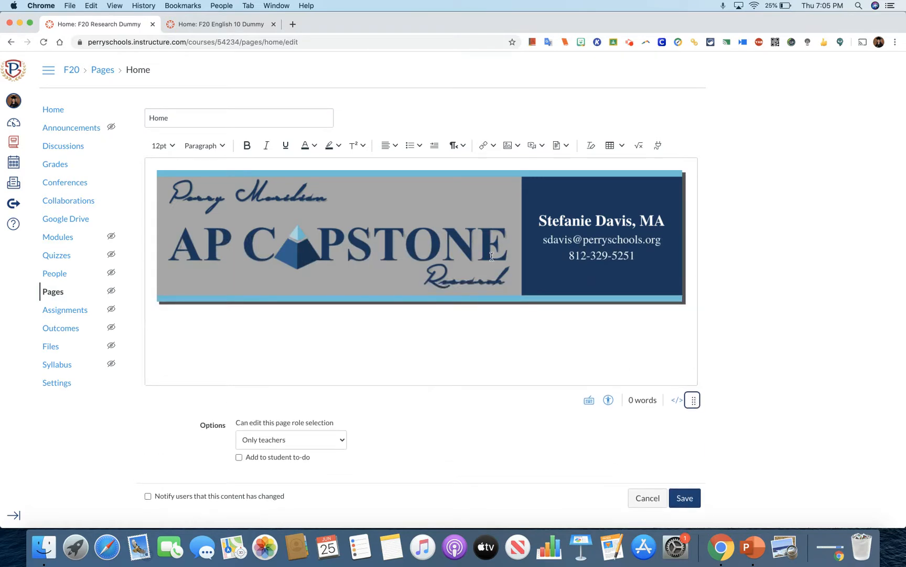
{"action": "left_click", "coordinate": [464, 241]}
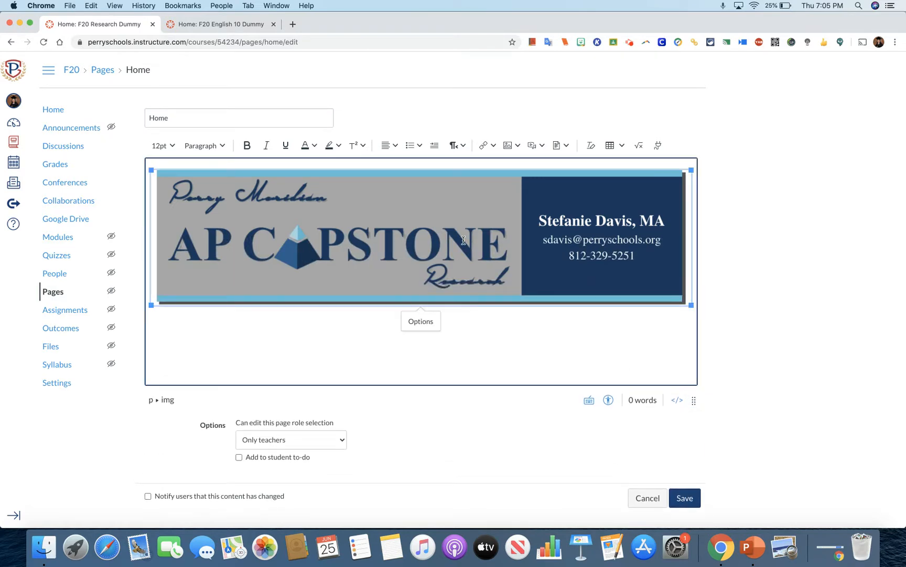
{"action": "left_click", "coordinate": [395, 146]}
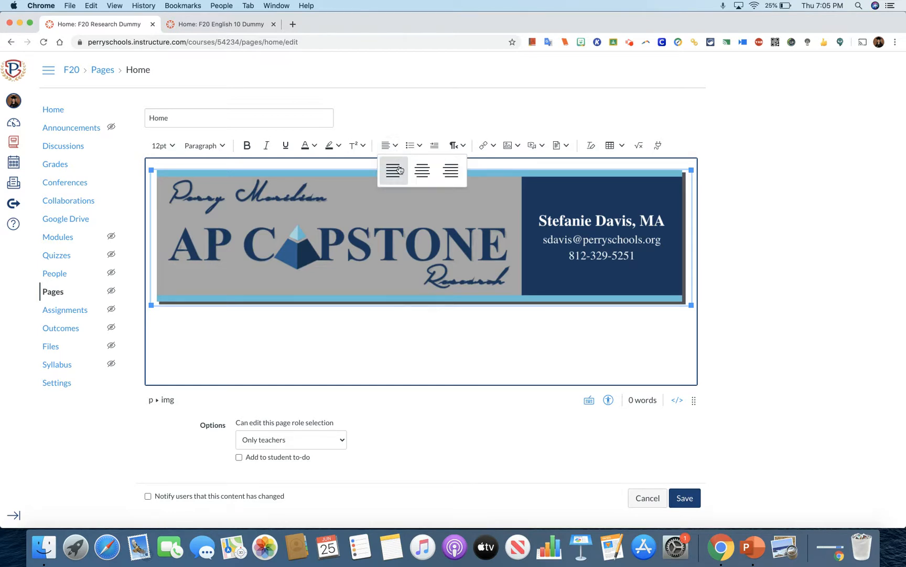
{"action": "left_click", "coordinate": [424, 172]}
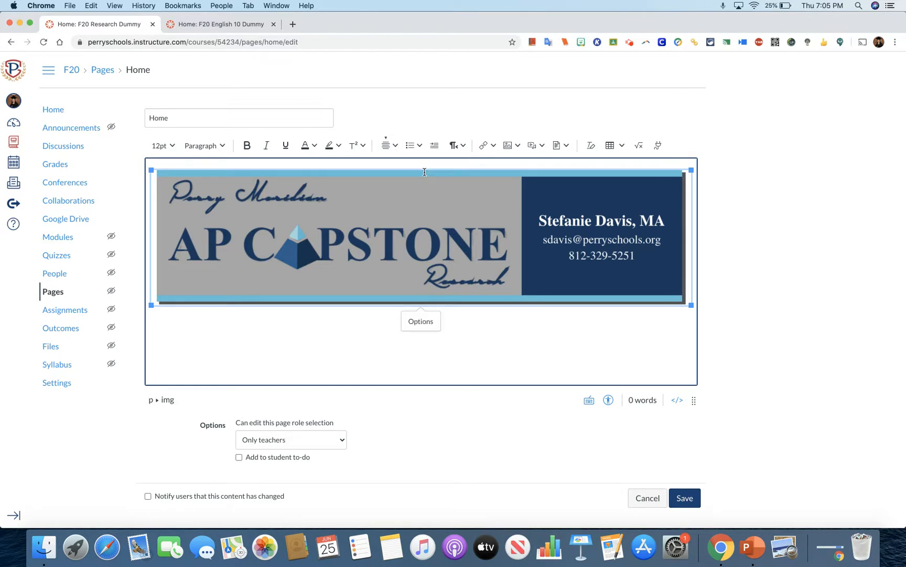
{"action": "left_click", "coordinate": [822, 274]}
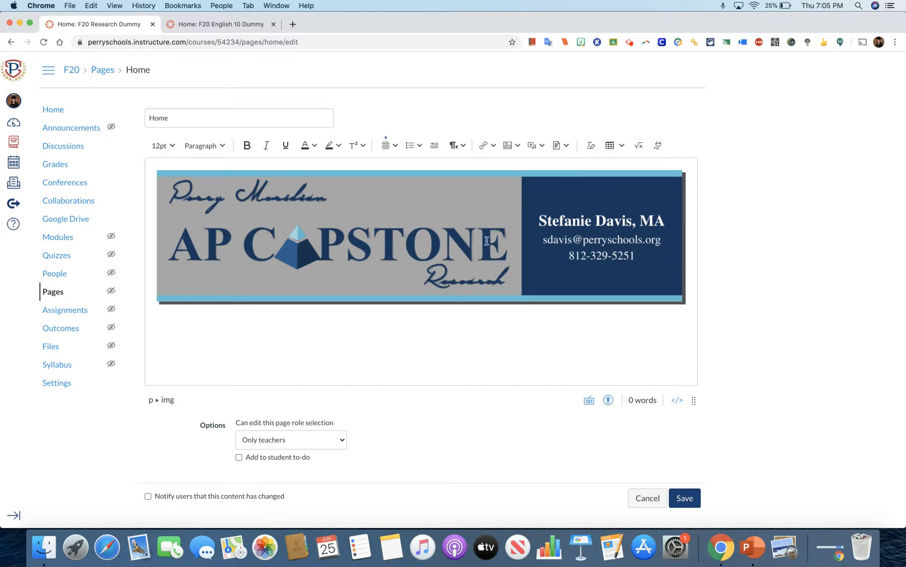
Add an external link on the banner image with the teacher's e-mail address as its target, and save the page.
{"action": "left_click", "coordinate": [410, 238]}
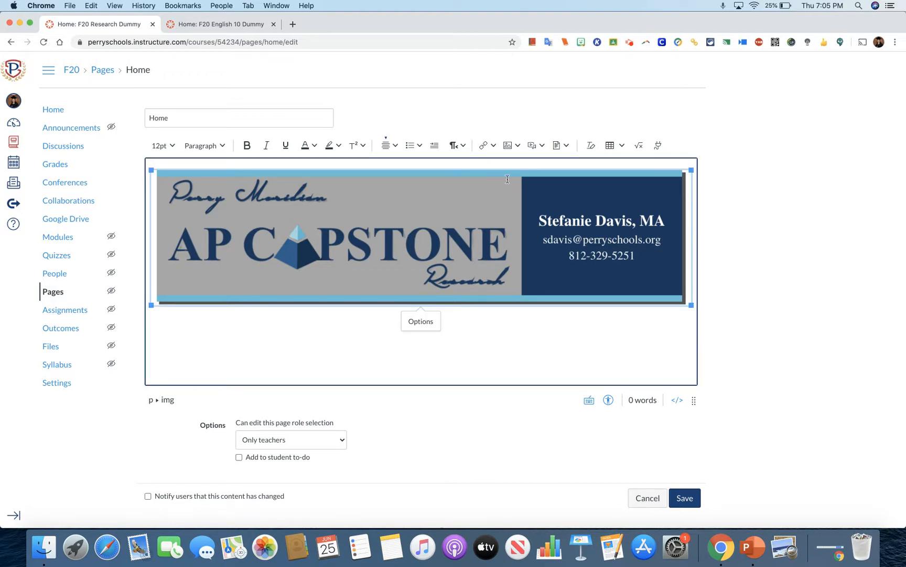
{"action": "left_click", "coordinate": [495, 145]}
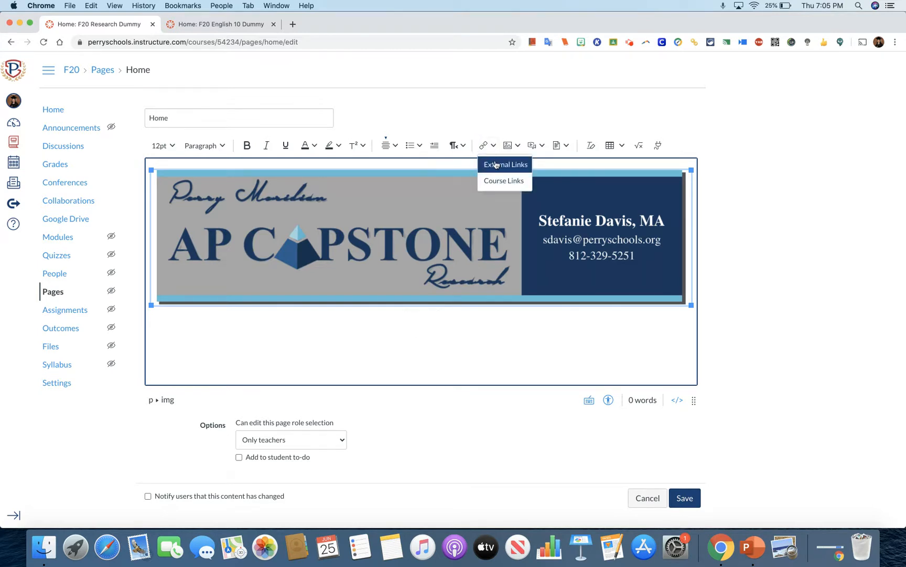
{"action": "left_click", "coordinate": [496, 165]}
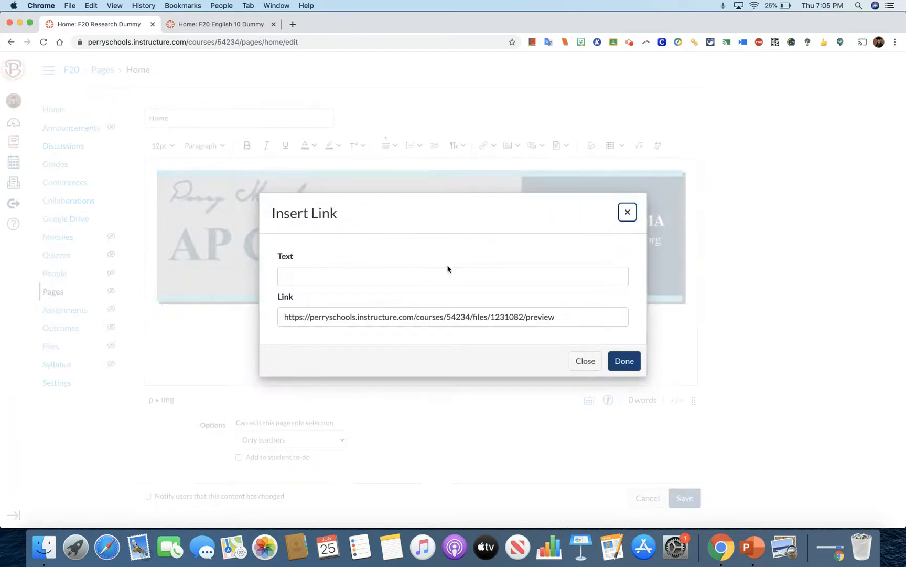
{"action": "double_click", "coordinate": [431, 316]}
{"action": "triple_click", "coordinate": [431, 316]}
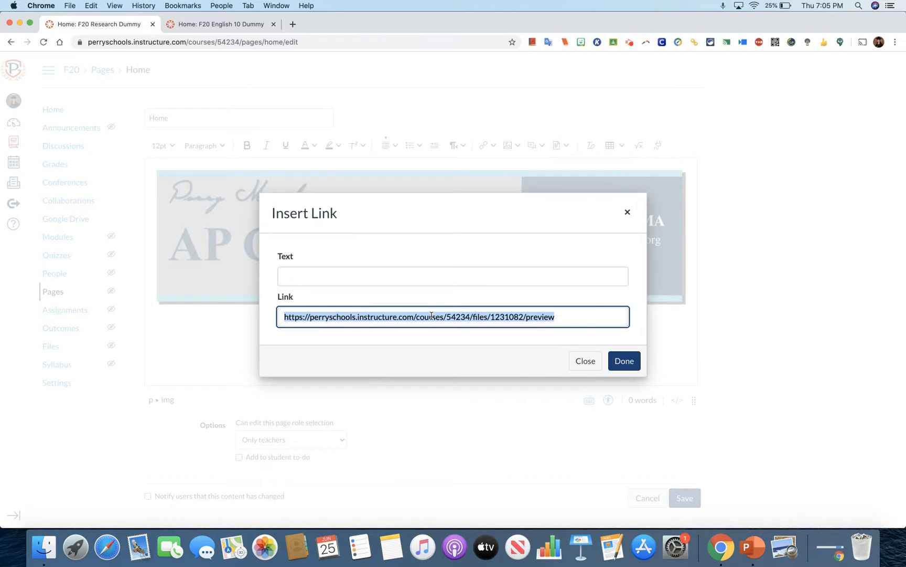
{"action": "key", "text": "BackSpace"}
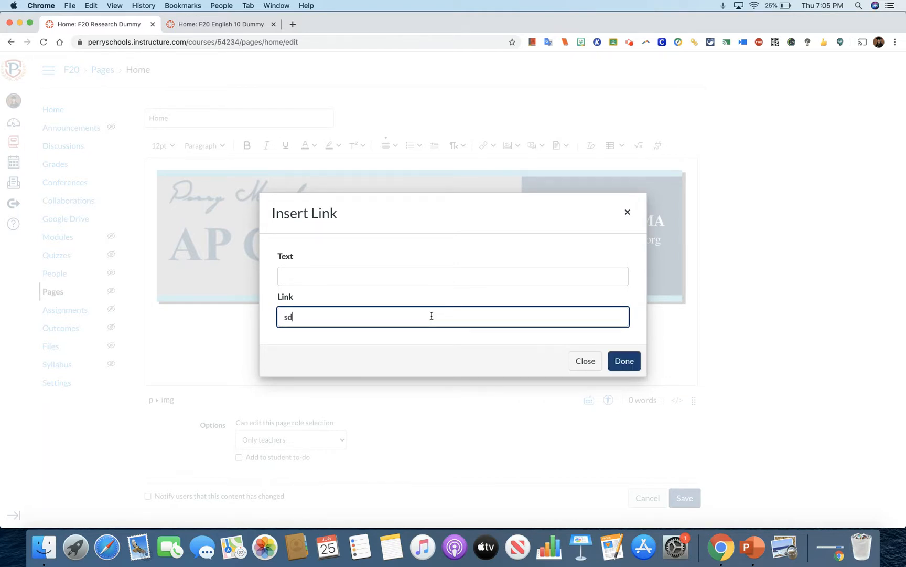
{"action": "left_click", "coordinate": [624, 360]}
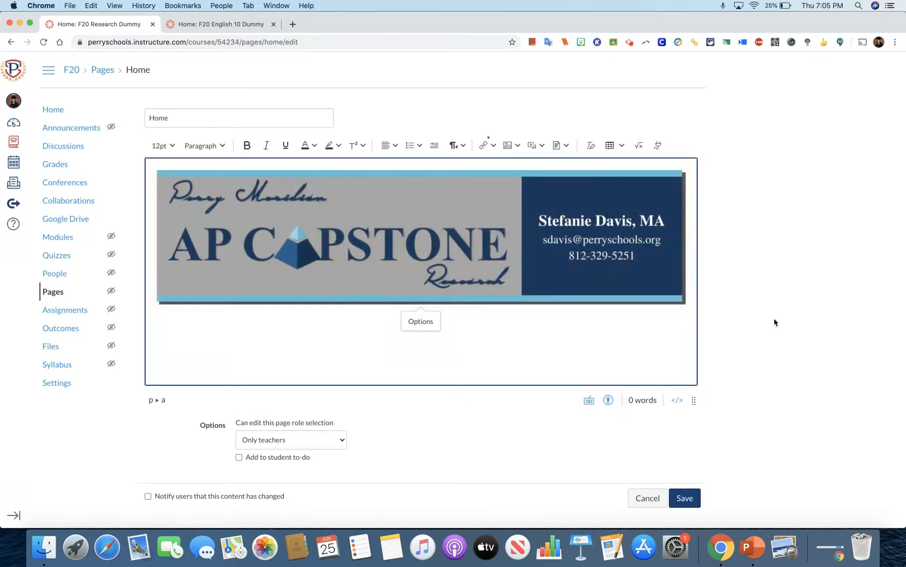
{"action": "left_click", "coordinate": [687, 499]}
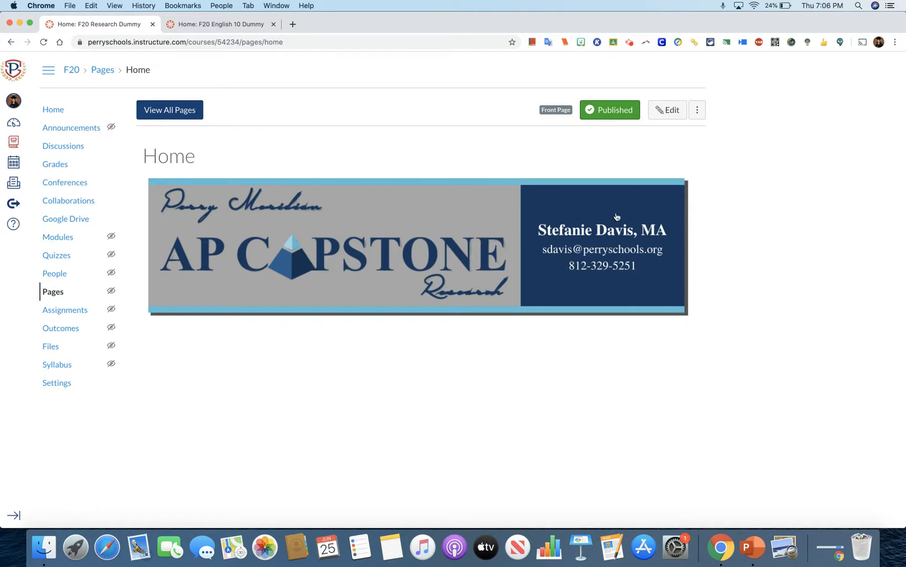
Reopen the Home page for editing and insert a table of three columns and two rows below the banner.
{"action": "left_click", "coordinate": [665, 113]}
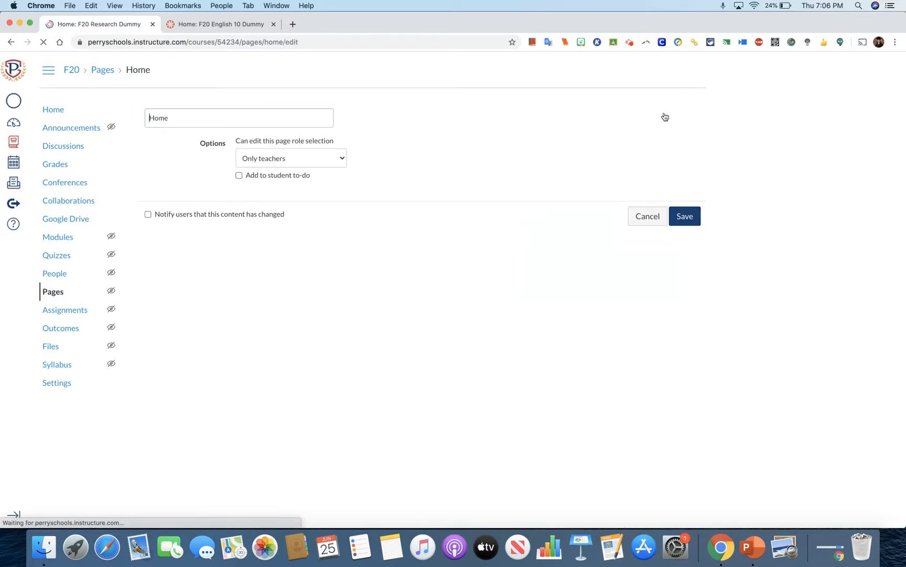
{"action": "left_click", "coordinate": [697, 215]}
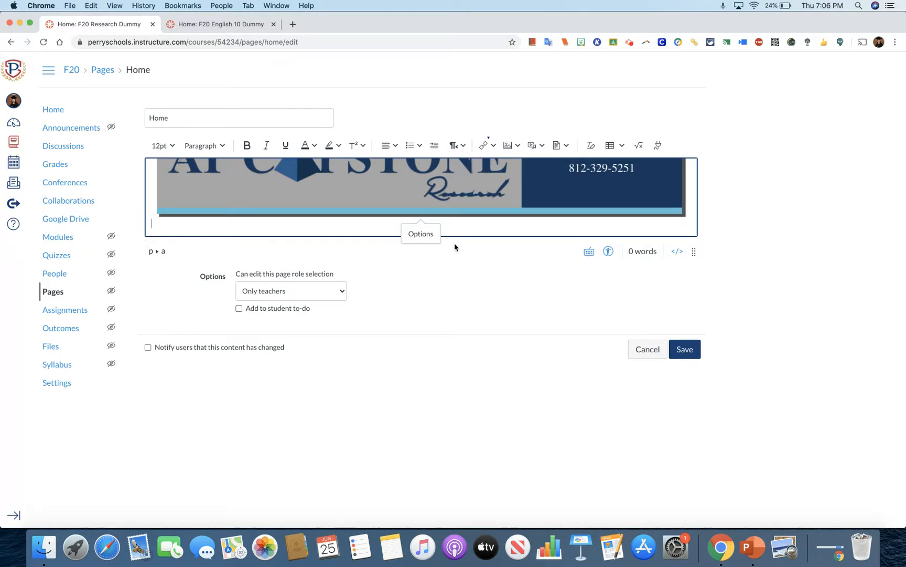
{"action": "left_click", "coordinate": [617, 145]}
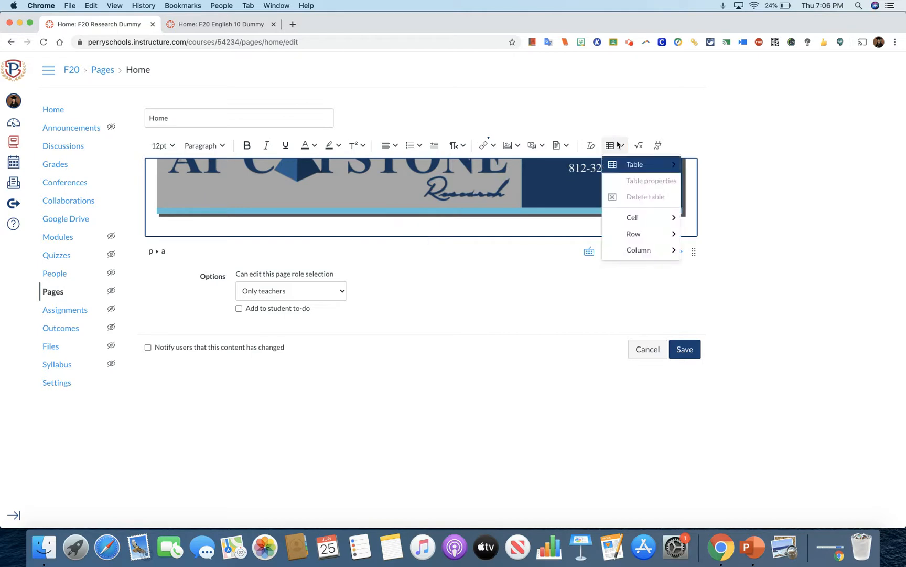
{"action": "mouse_move", "coordinate": [624, 163]}
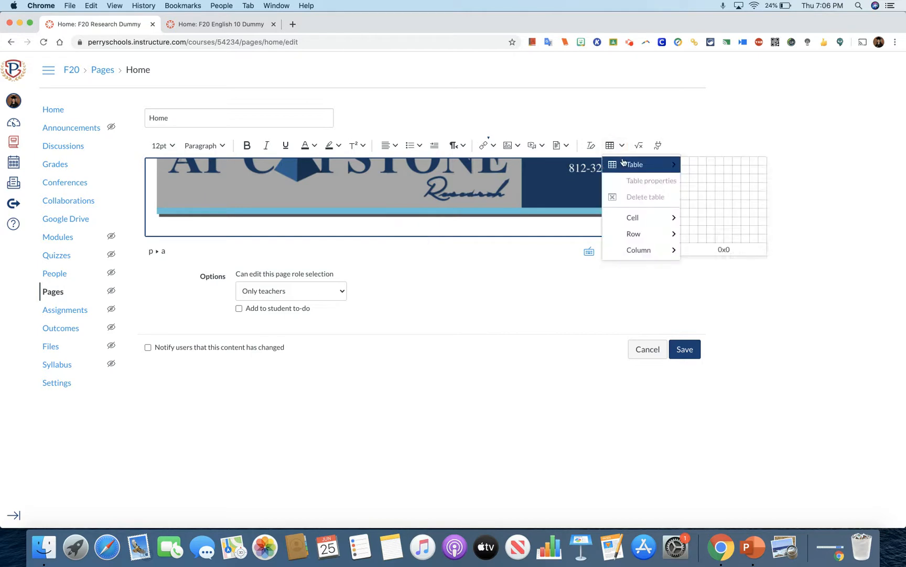
{"action": "left_click", "coordinate": [702, 171]}
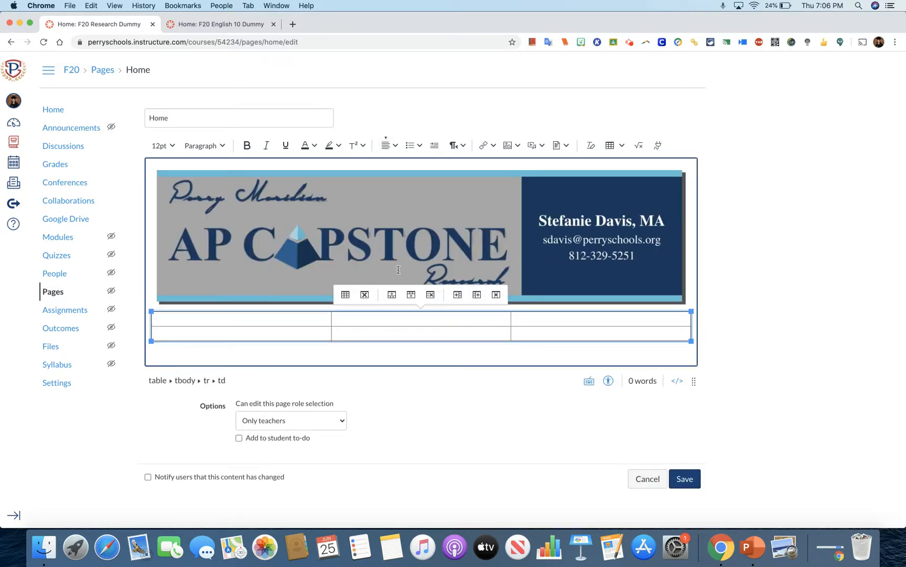
Apply center alignment in the new table and place the cursor in its first cell.
{"action": "left_click", "coordinate": [392, 150]}
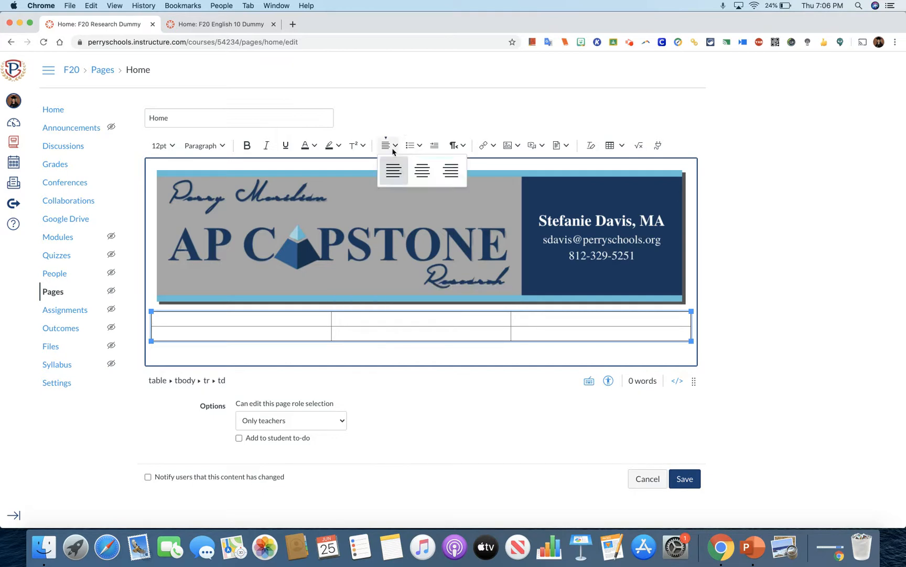
{"action": "left_click", "coordinate": [421, 175]}
{"action": "left_click_drag", "start_coordinate": [261, 316], "coordinate": [415, 323]}
{"action": "left_click", "coordinate": [312, 314]}
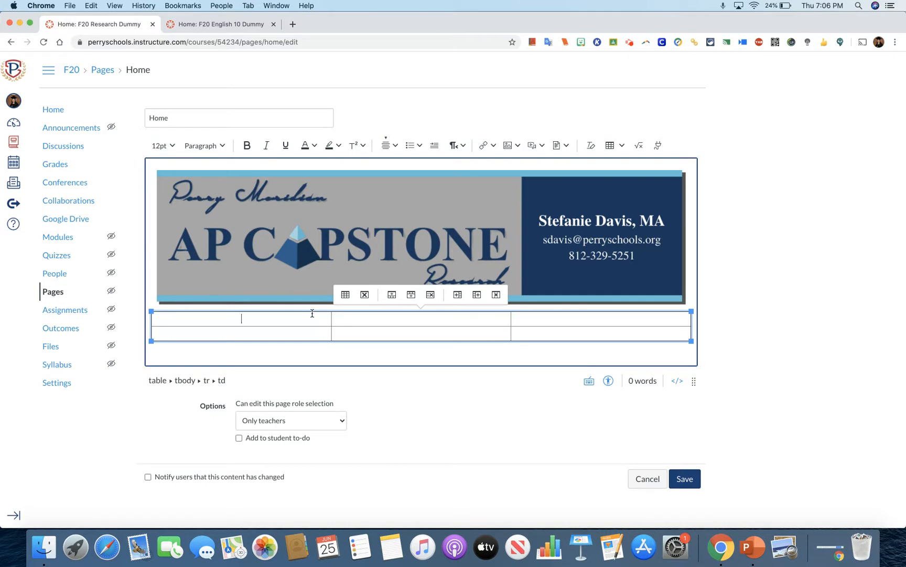
Center-align all six cells of the table below the banner and place the cursor in its first cell.
{"action": "left_click_drag", "start_coordinate": [298, 320], "coordinate": [536, 332]}
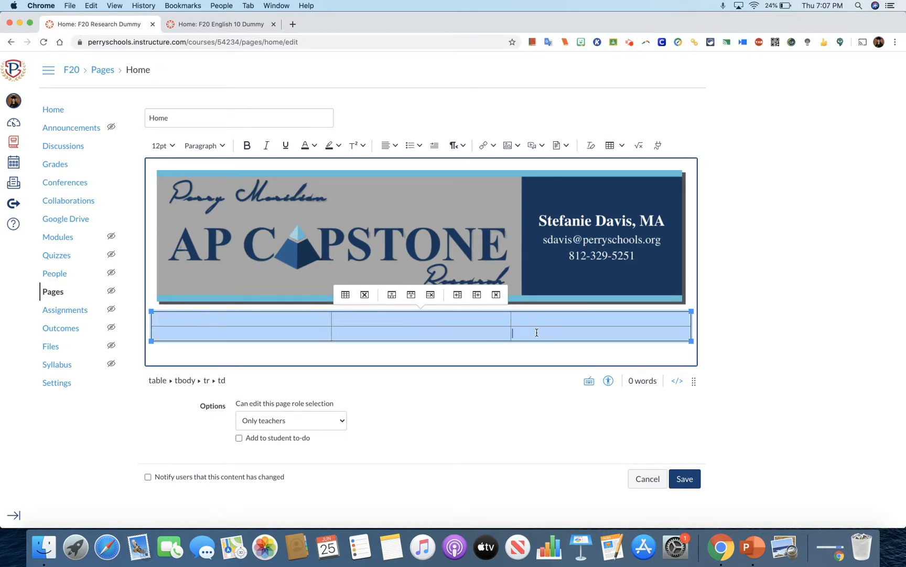
{"action": "left_click", "coordinate": [392, 145]}
{"action": "left_click", "coordinate": [423, 174]}
{"action": "left_click", "coordinate": [765, 237]}
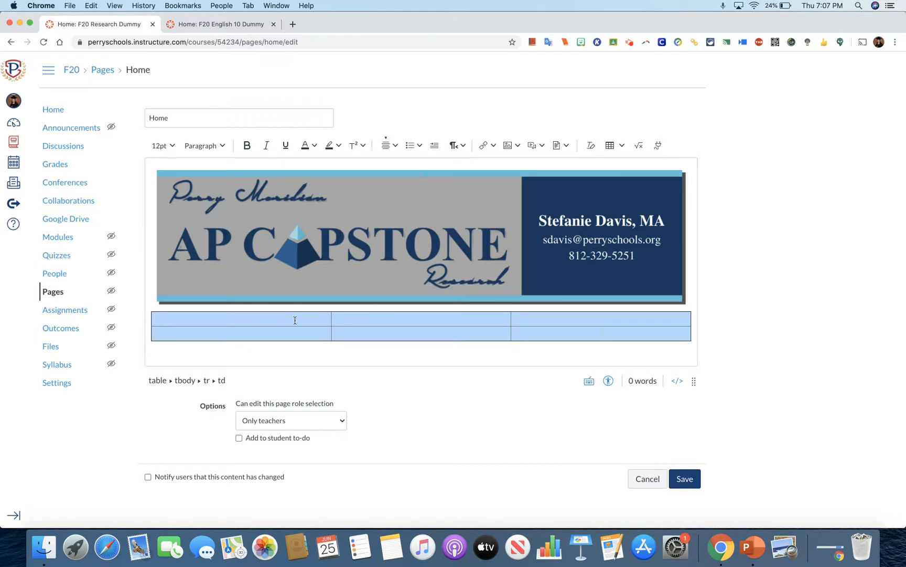
{"action": "left_click", "coordinate": [252, 320]}
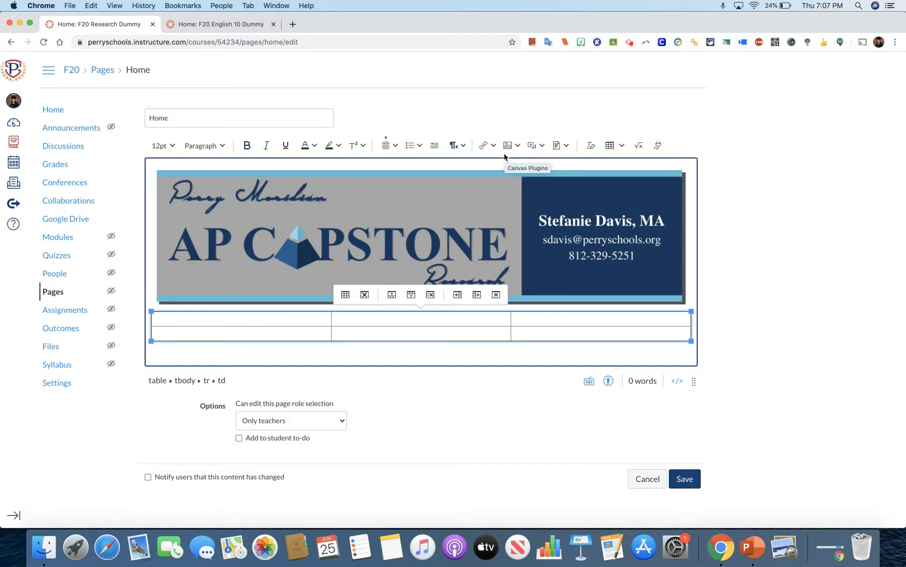
{"action": "left_click_drag", "start_coordinate": [278, 321], "coordinate": [530, 336]}
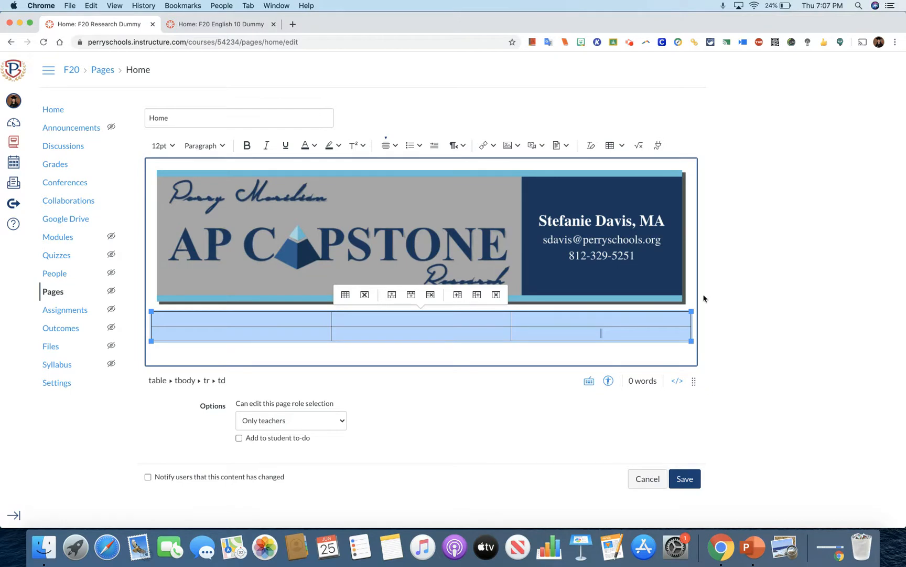
{"action": "left_click", "coordinate": [726, 299]}
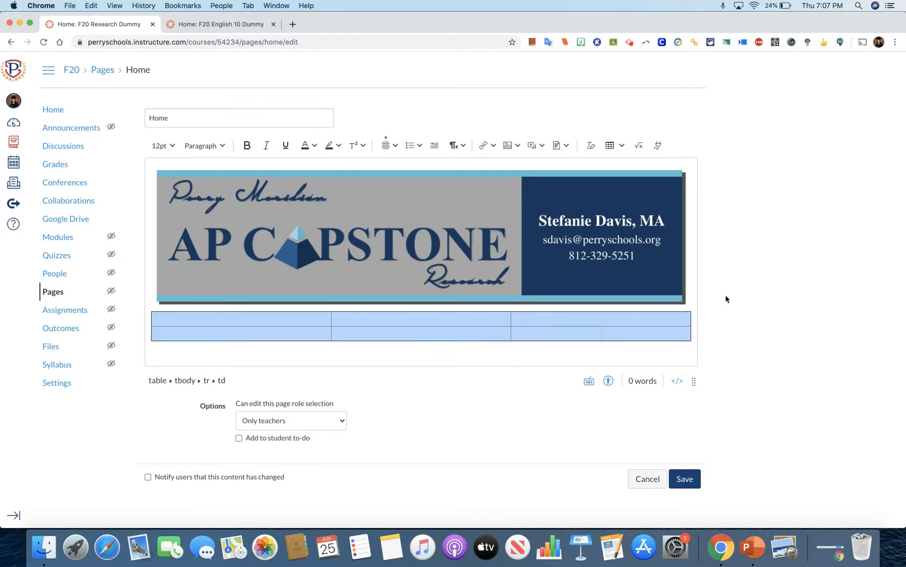
{"action": "left_click", "coordinate": [253, 318]}
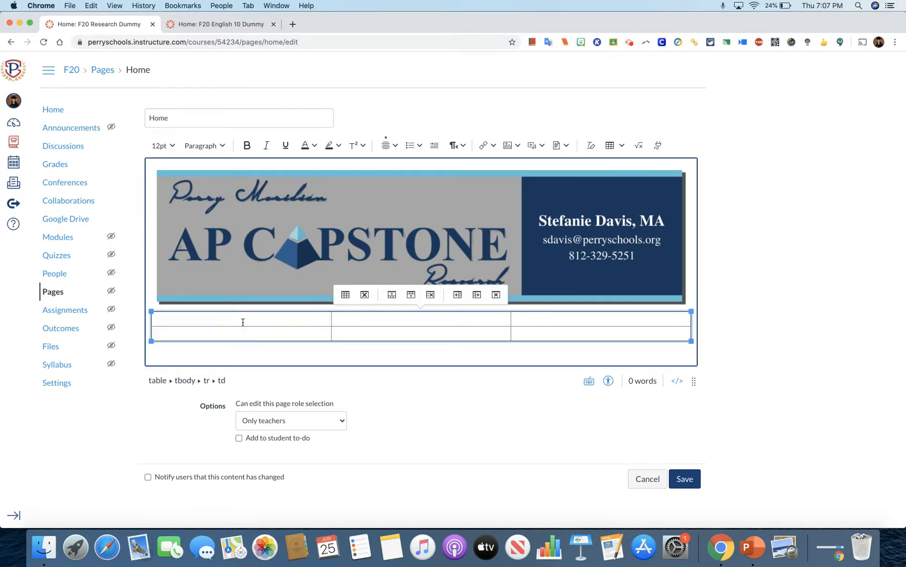
Upload 1.png from the Blue and Purple Instagram post folder in Downloads into the table's first cell.
{"action": "left_click", "coordinate": [509, 146]}
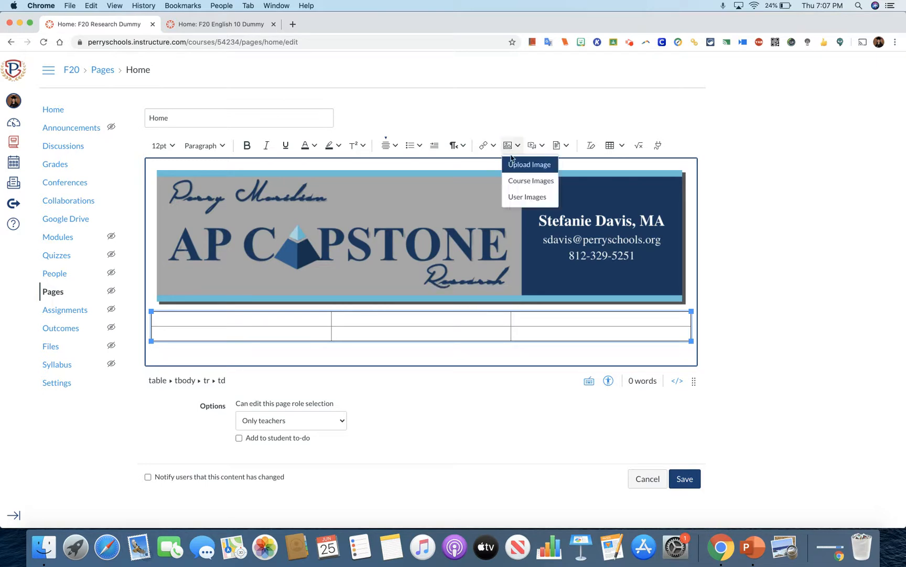
{"action": "left_click", "coordinate": [238, 323]}
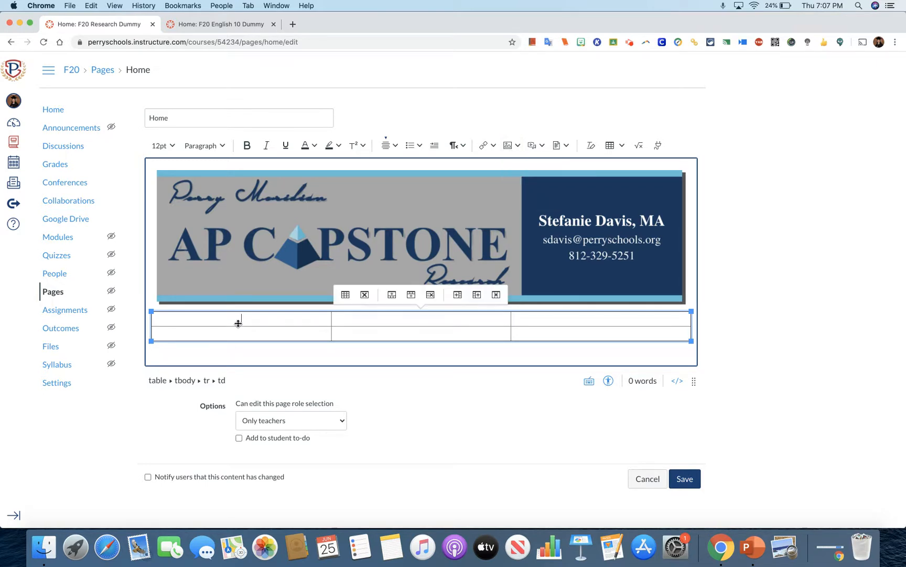
{"action": "left_click", "coordinate": [509, 146]}
{"action": "left_click", "coordinate": [517, 166]}
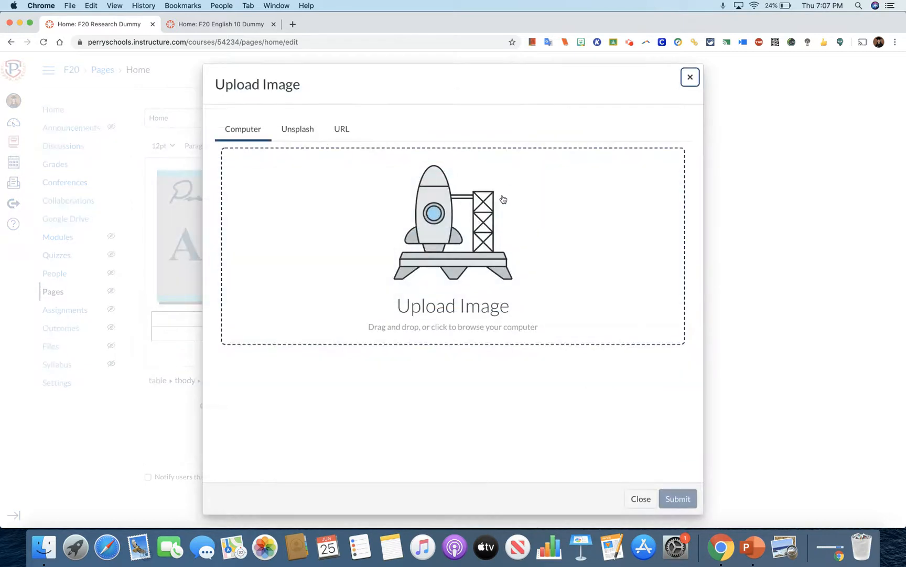
{"action": "left_click", "coordinate": [479, 234]}
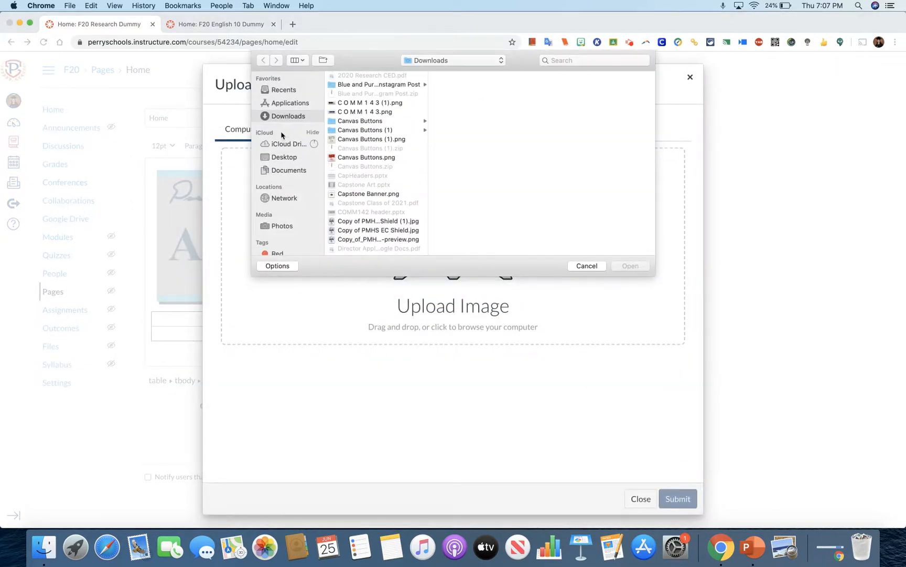
{"action": "left_click", "coordinate": [344, 86]}
{"action": "key", "text": "Right"}
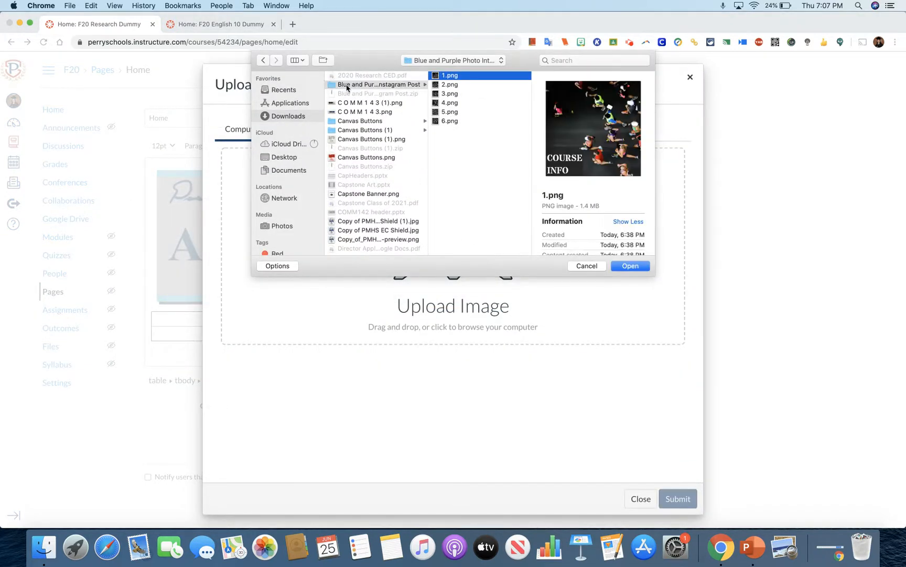
{"action": "left_click", "coordinate": [630, 266]}
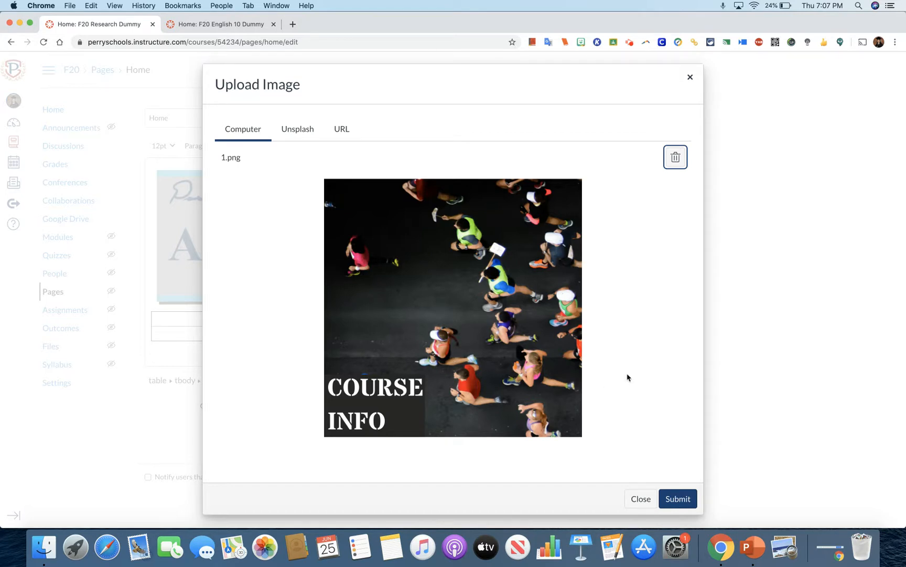
{"action": "left_click", "coordinate": [692, 502]}
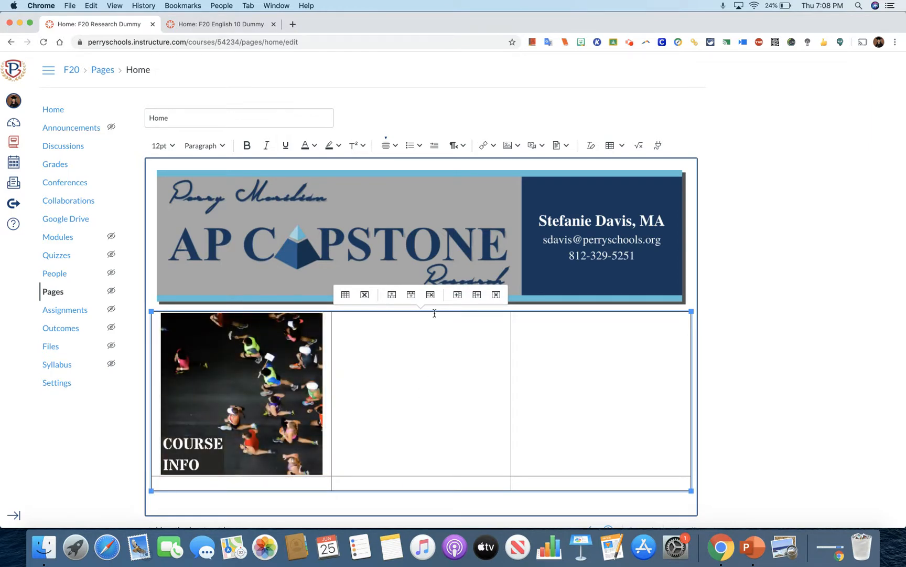
Upload the Research Tools image, 2.png, into the middle cell of the table's first row.
{"action": "left_click", "coordinate": [511, 145]}
{"action": "left_click", "coordinate": [520, 166]}
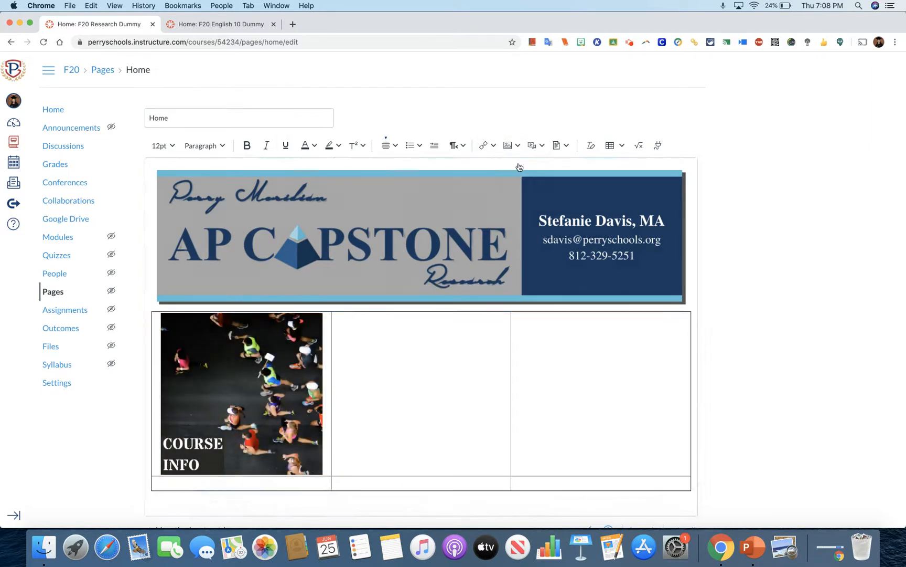
{"action": "left_click", "coordinate": [466, 236]}
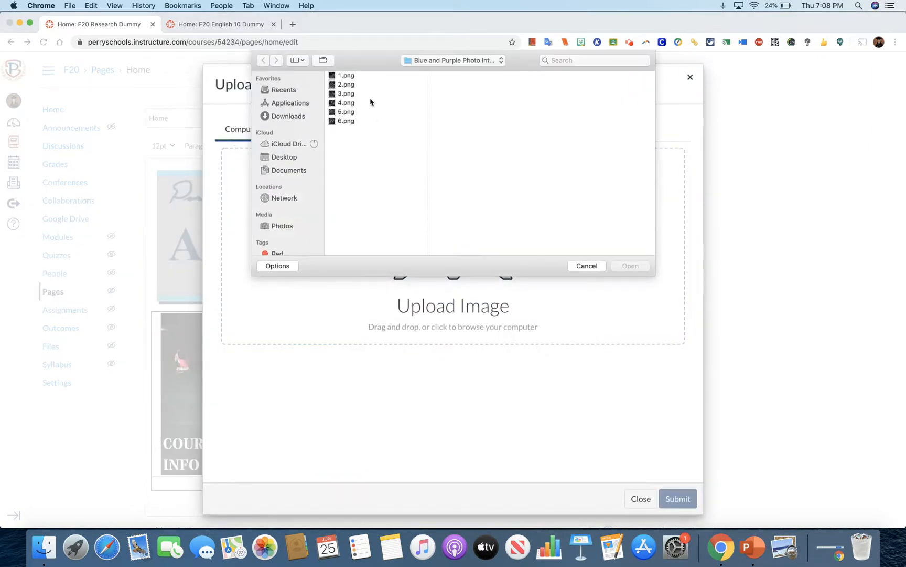
{"action": "left_click", "coordinate": [346, 86]}
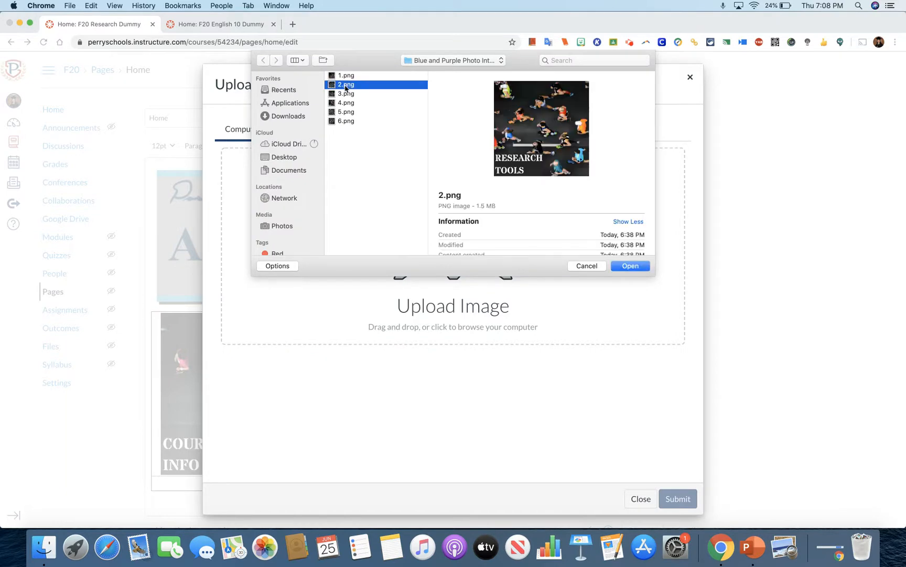
{"action": "left_click", "coordinate": [631, 266]}
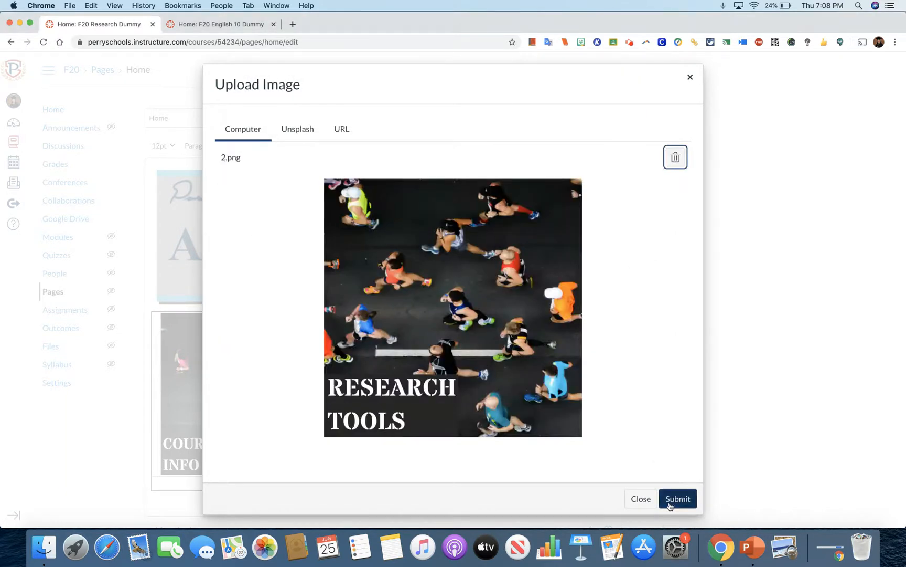
{"action": "left_click", "coordinate": [682, 501]}
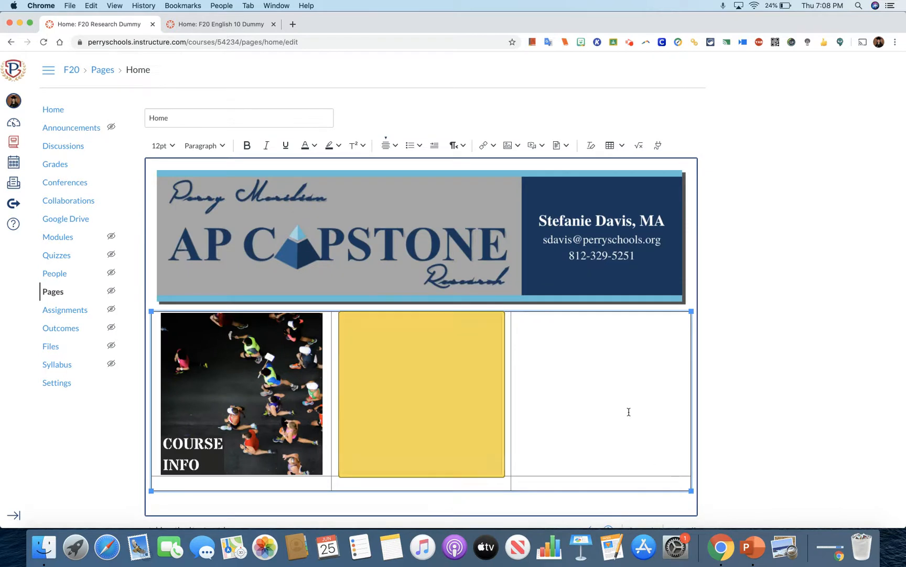
Upload the Task Exemplars image, 3.png, into the third cell of the table's first row.
{"action": "left_click", "coordinate": [587, 371]}
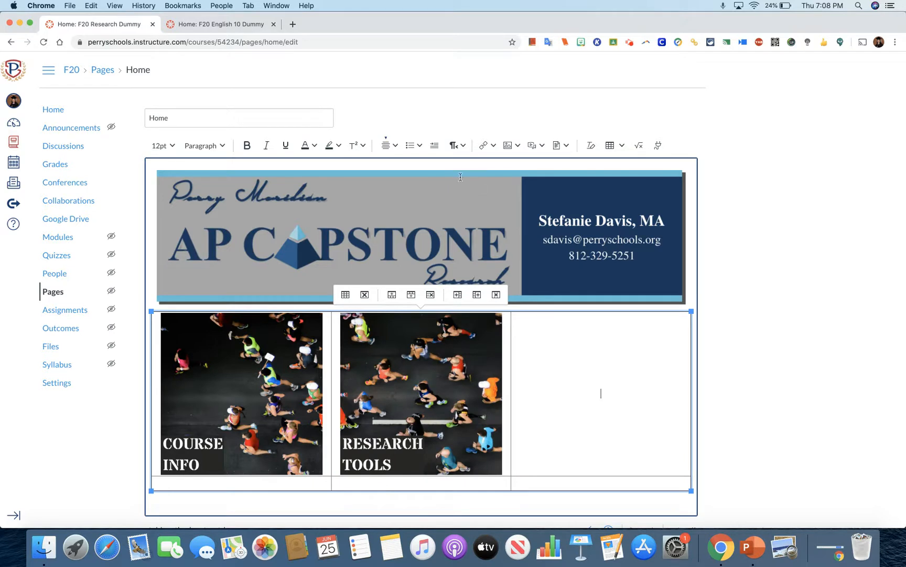
{"action": "left_click", "coordinate": [511, 146]}
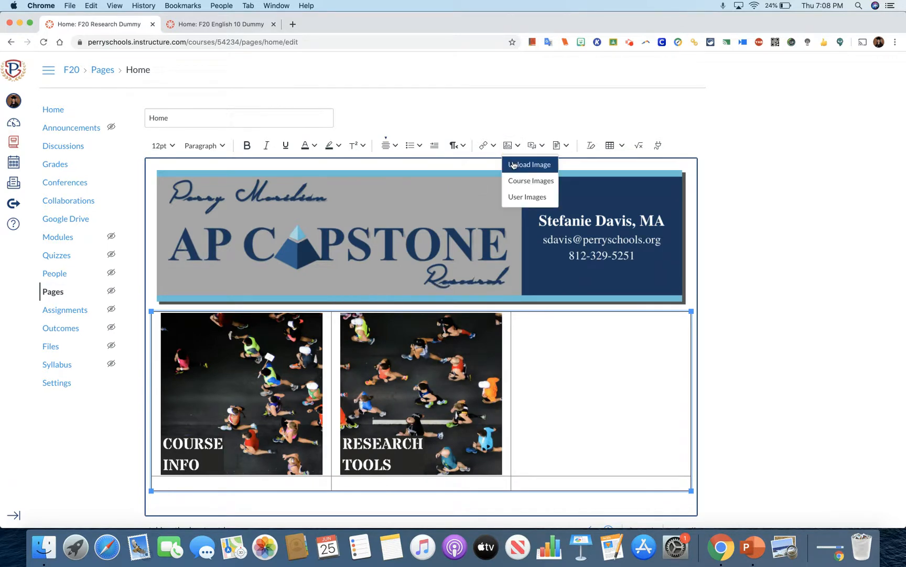
{"action": "left_click", "coordinate": [514, 165]}
{"action": "left_click", "coordinate": [462, 209]}
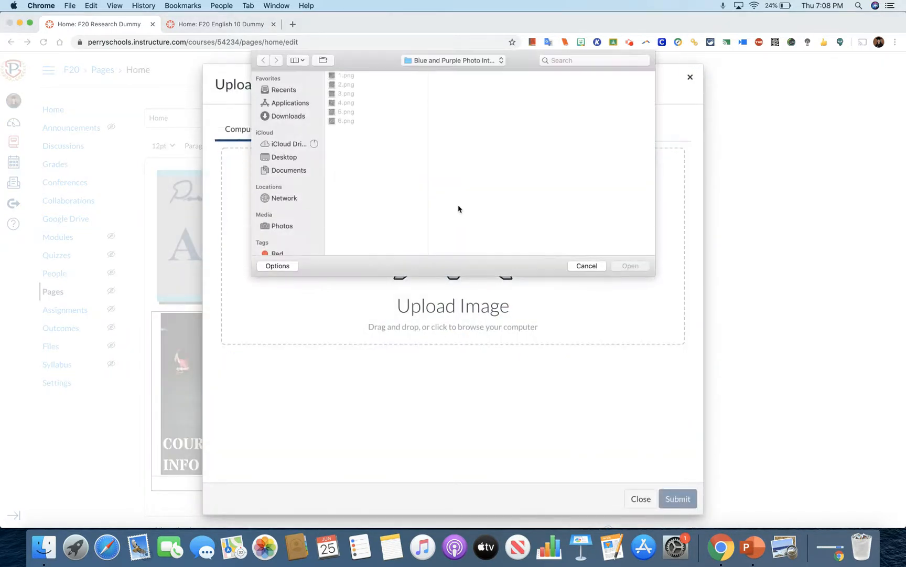
{"action": "left_click", "coordinate": [347, 94]}
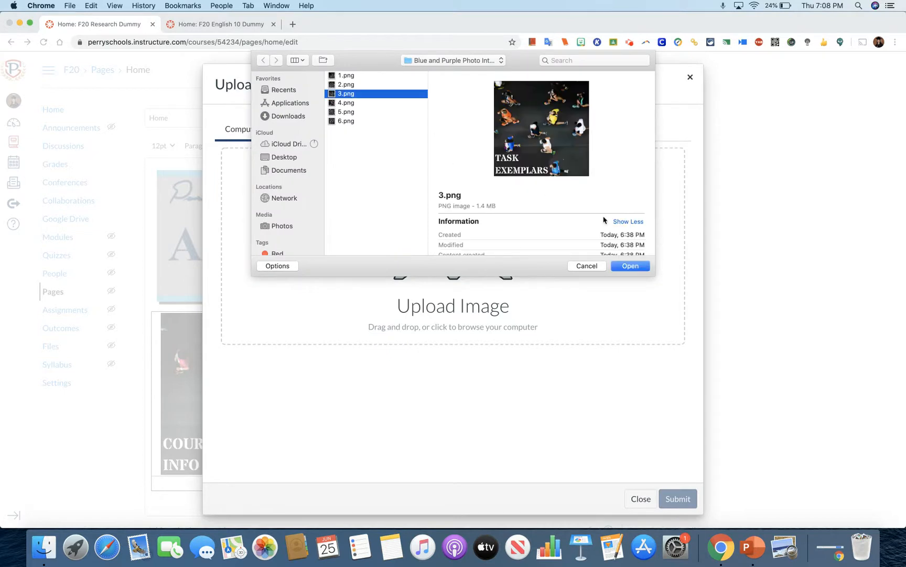
{"action": "left_click", "coordinate": [631, 266]}
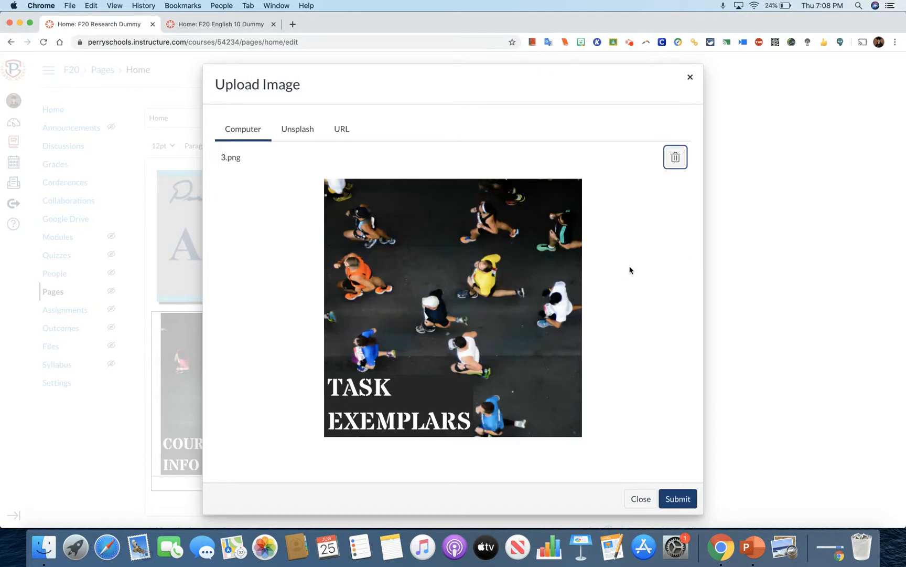
{"action": "left_click", "coordinate": [679, 499]}
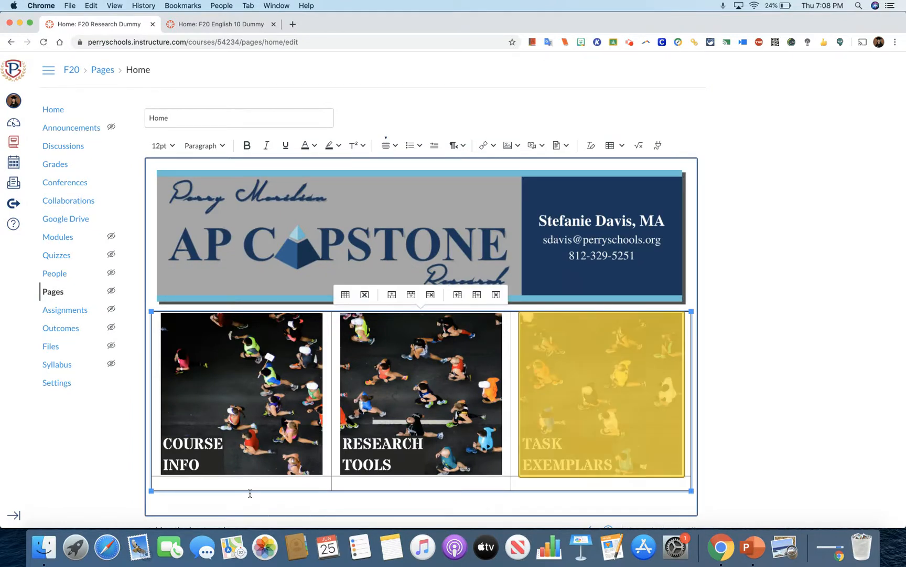
Upload the Academic Paper image, 4.png, into the first cell of the table's second row.
{"action": "left_click", "coordinate": [275, 478]}
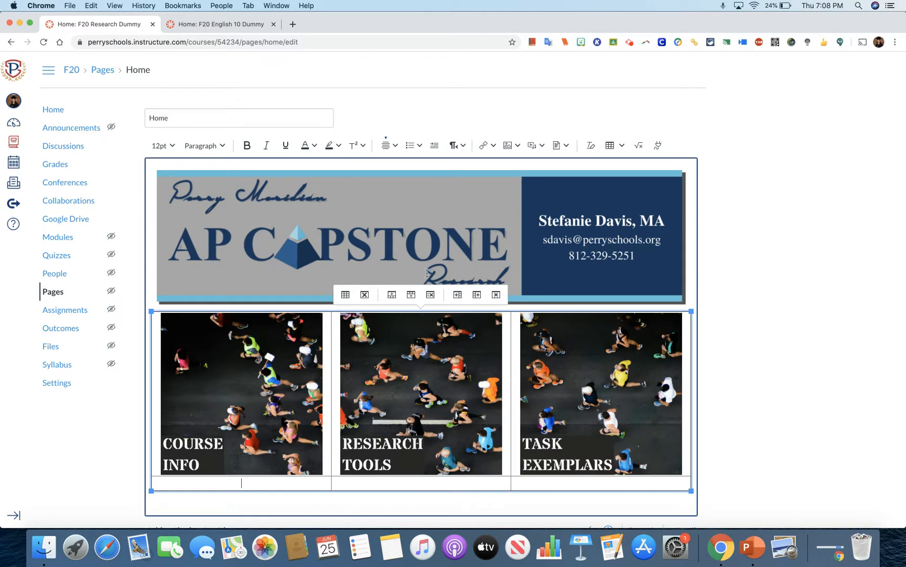
{"action": "left_click", "coordinate": [511, 145]}
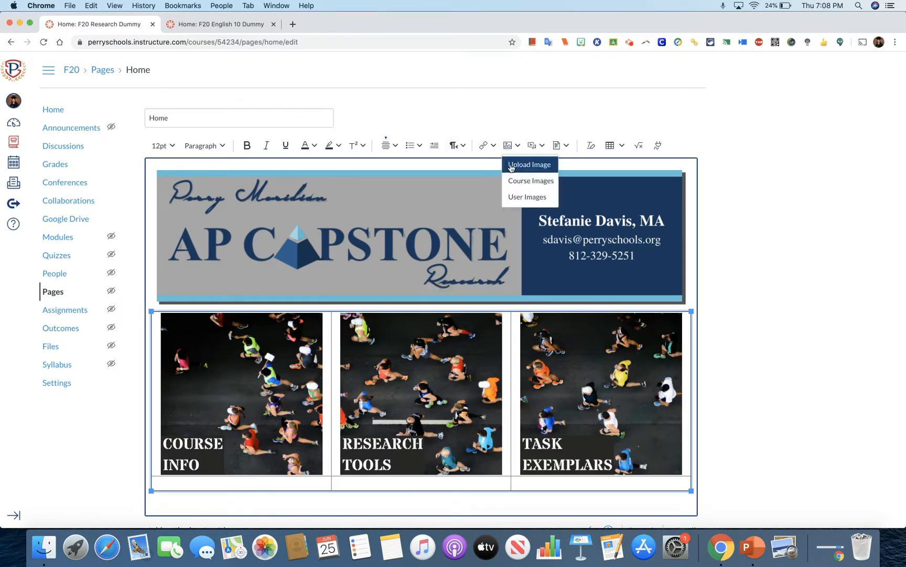
{"action": "left_click", "coordinate": [512, 165]}
{"action": "left_click", "coordinate": [475, 220]}
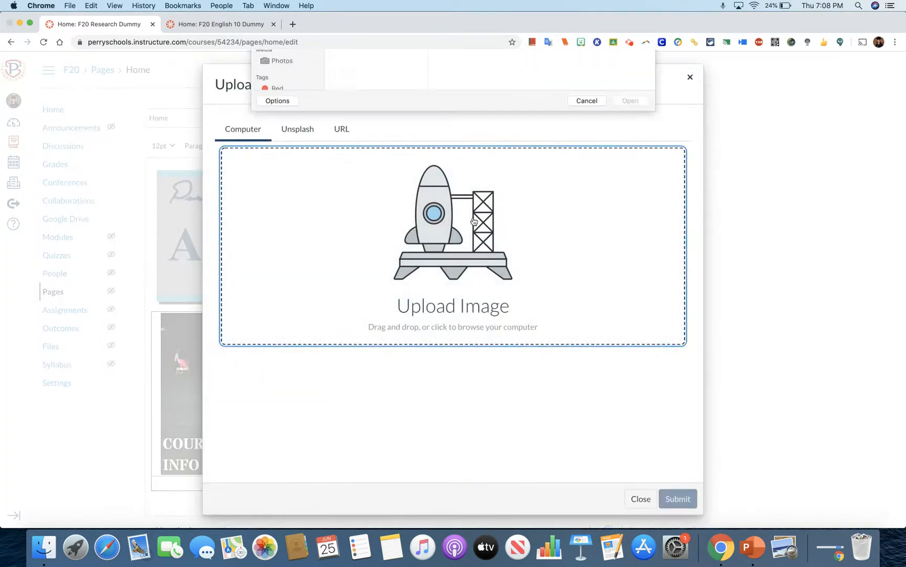
{"action": "left_click", "coordinate": [345, 103]}
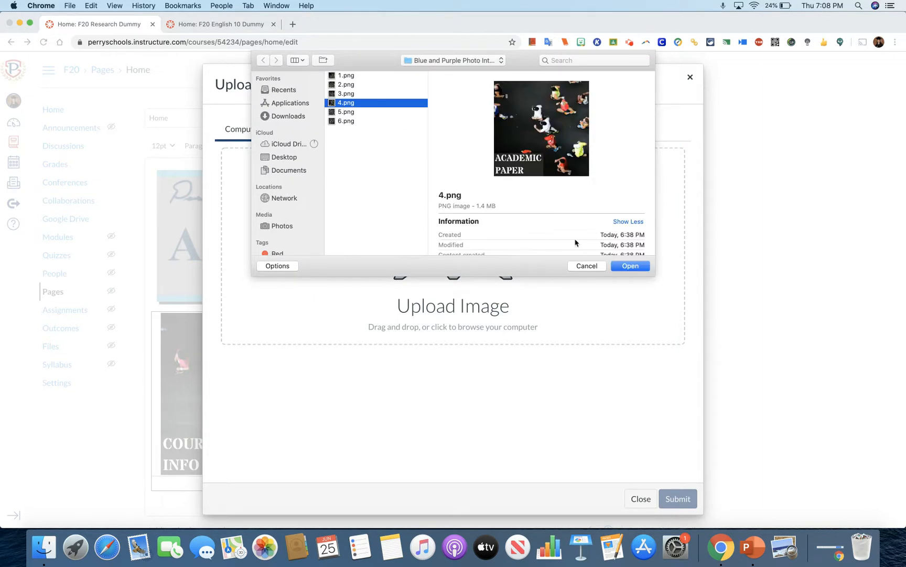
{"action": "left_click", "coordinate": [631, 266]}
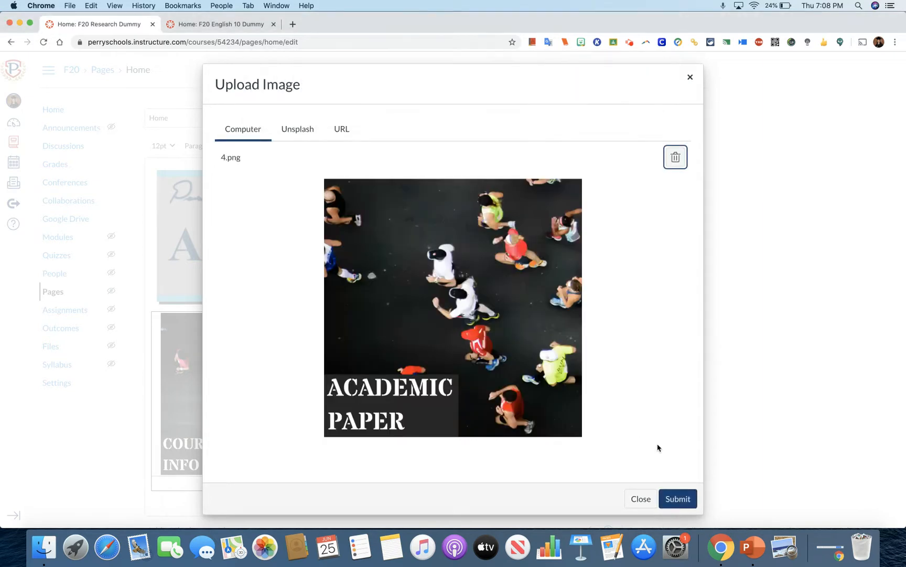
{"action": "left_click", "coordinate": [678, 496]}
{"action": "scroll", "coordinate": [427, 476], "scroll_direction": "down", "scroll_amount": 4}
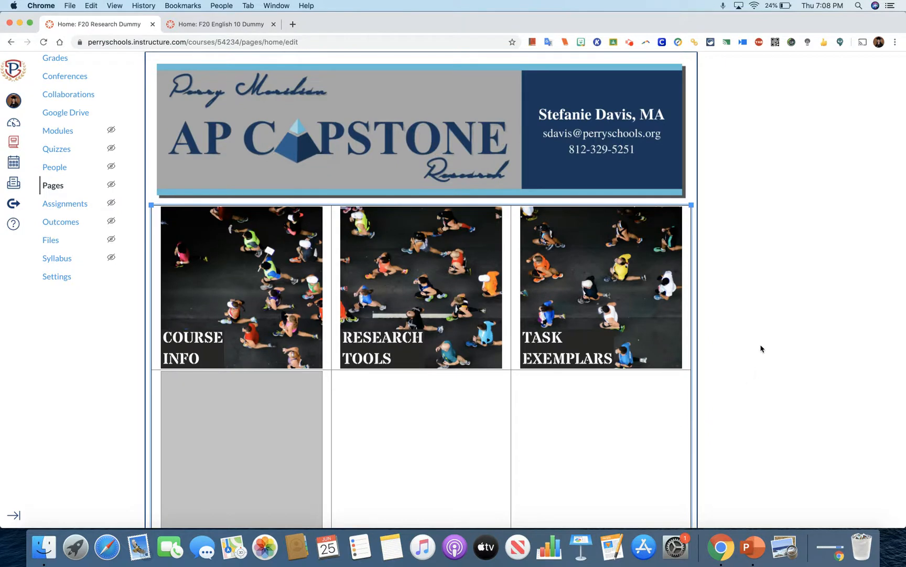
{"action": "left_click", "coordinate": [767, 274]}
Upload the POD image, 5.png, into the middle cell of the table's second row.
{"action": "scroll", "coordinate": [767, 274], "scroll_direction": "up", "scroll_amount": 2}
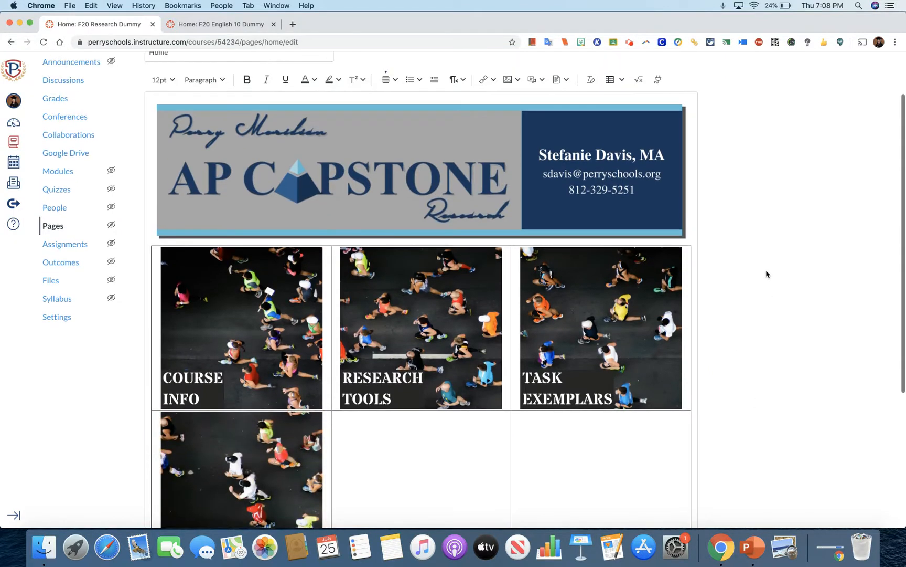
{"action": "left_click", "coordinate": [379, 440]}
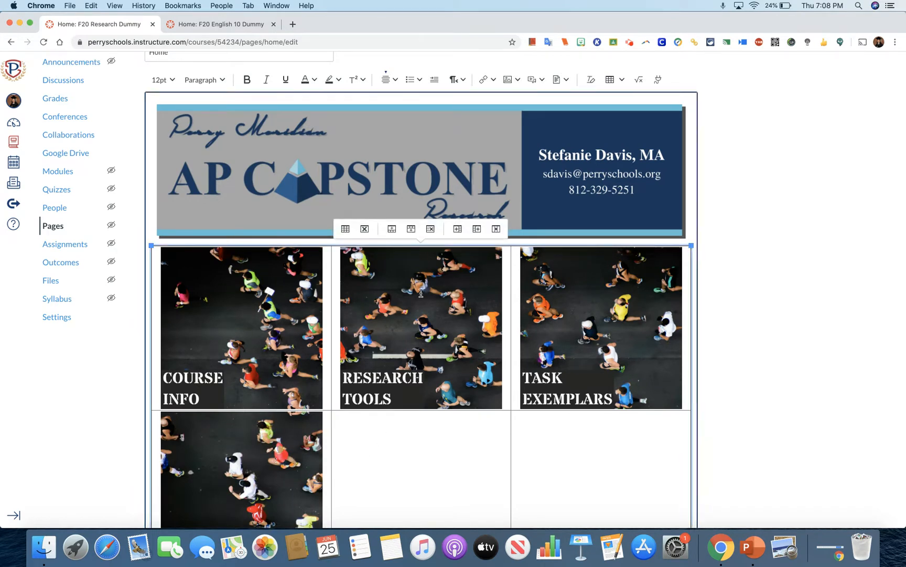
{"action": "left_click", "coordinate": [507, 79]}
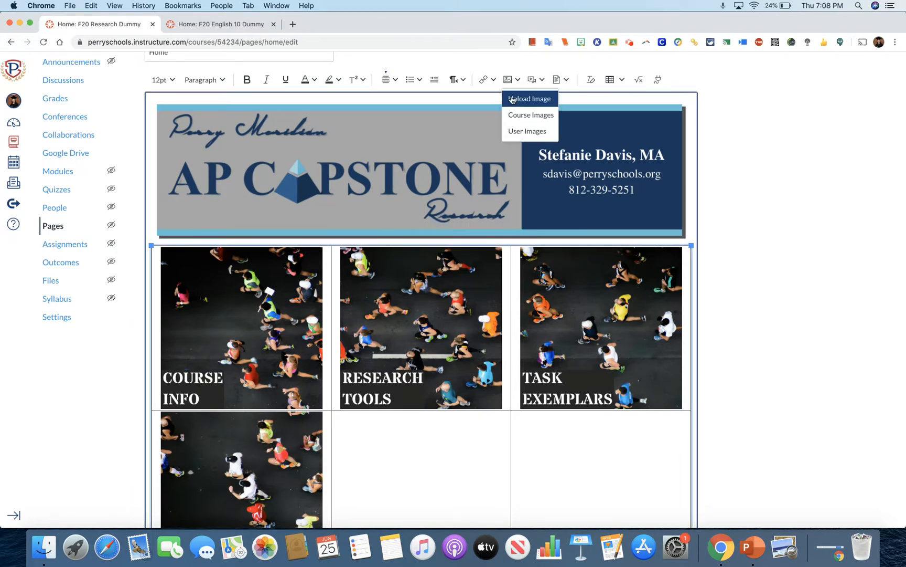
{"action": "left_click", "coordinate": [512, 99]}
{"action": "left_click", "coordinate": [462, 208]}
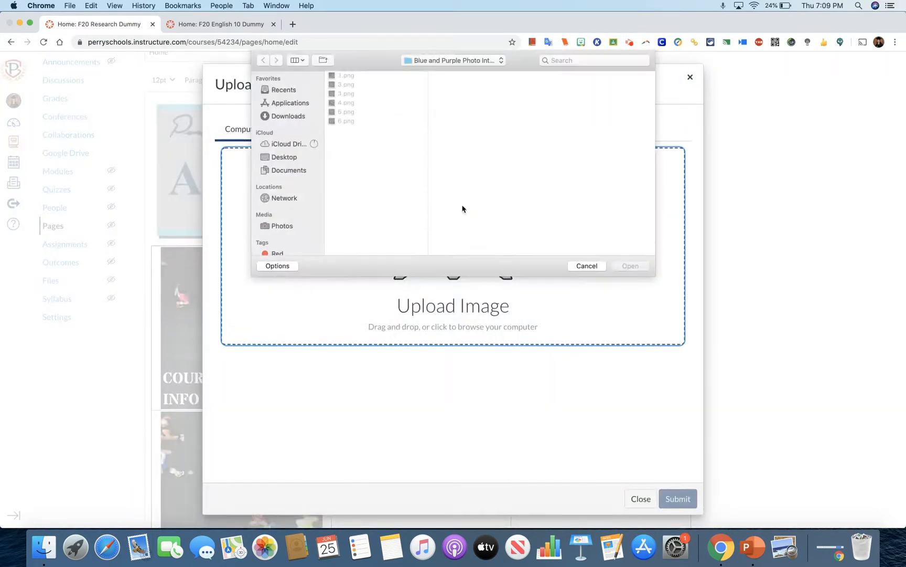
{"action": "left_click", "coordinate": [350, 113]}
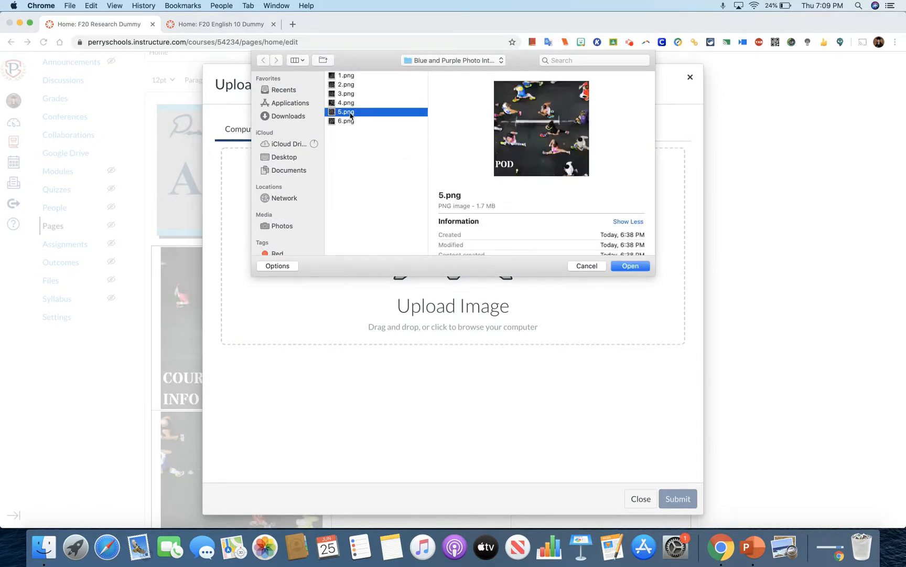
{"action": "left_click", "coordinate": [629, 269]}
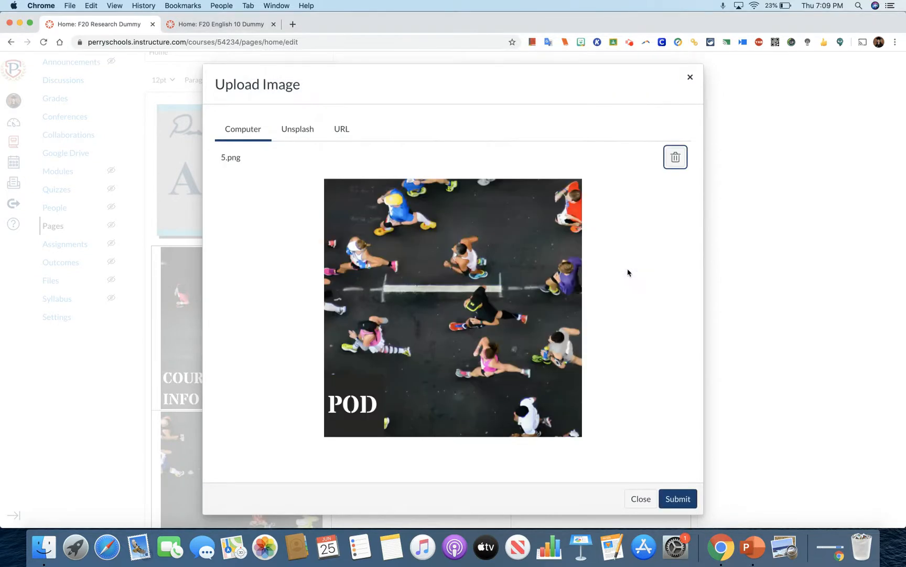
{"action": "left_click", "coordinate": [679, 499]}
Upload the College Wall image, 6.png, into the third cell of the table's second row.
{"action": "scroll", "coordinate": [678, 500], "scroll_direction": "down", "scroll_amount": 1}
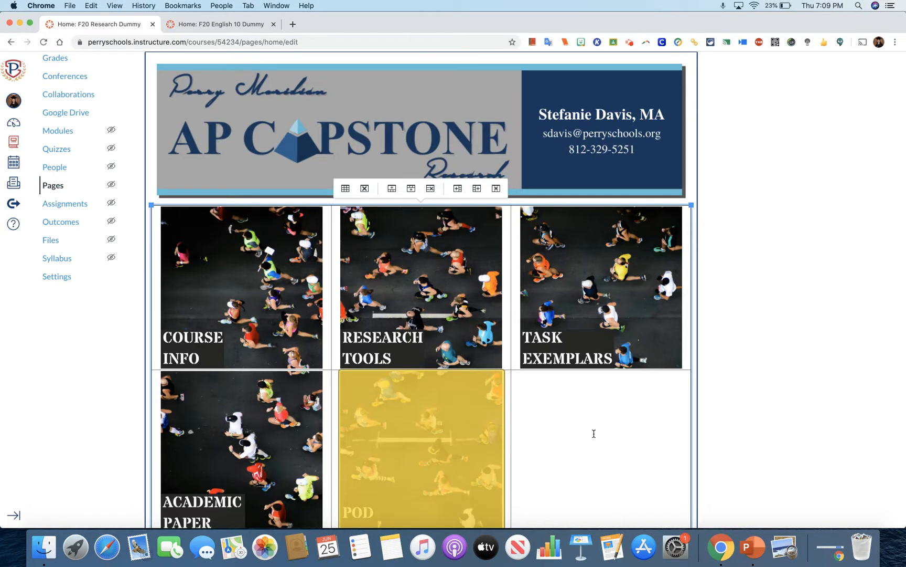
{"action": "left_click", "coordinate": [602, 415]}
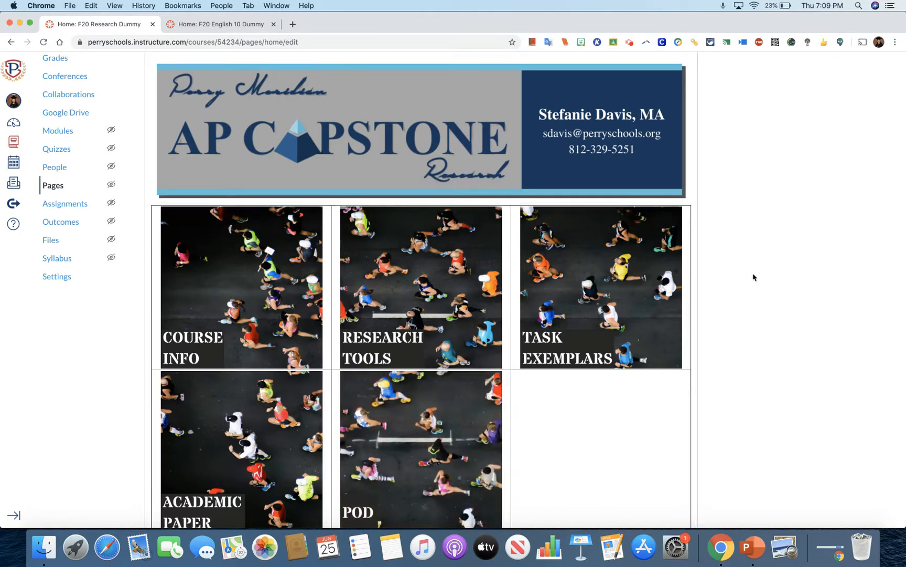
{"action": "scroll", "coordinate": [753, 277], "scroll_direction": "up", "scroll_amount": 2}
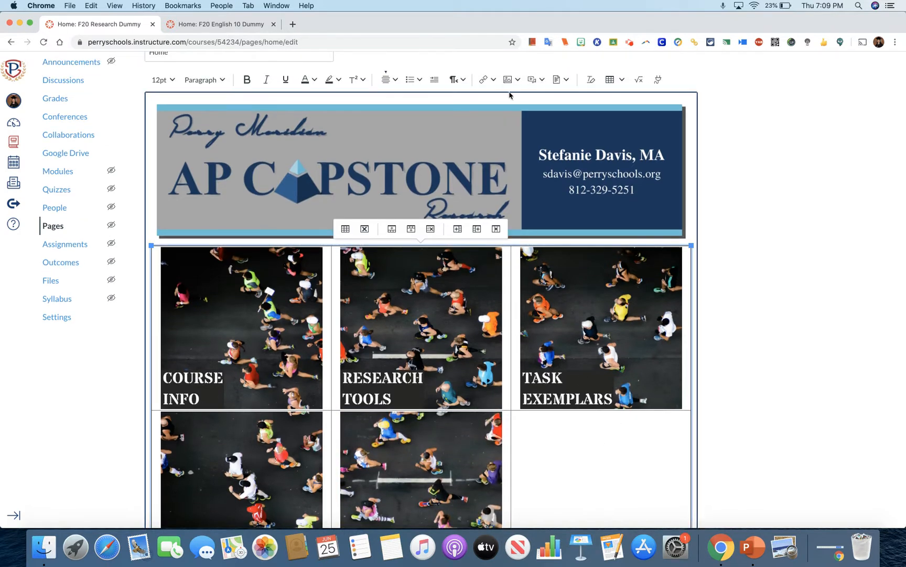
{"action": "left_click", "coordinate": [511, 79]}
{"action": "left_click", "coordinate": [517, 95]}
{"action": "left_click", "coordinate": [441, 233]}
{"action": "left_click", "coordinate": [345, 121]}
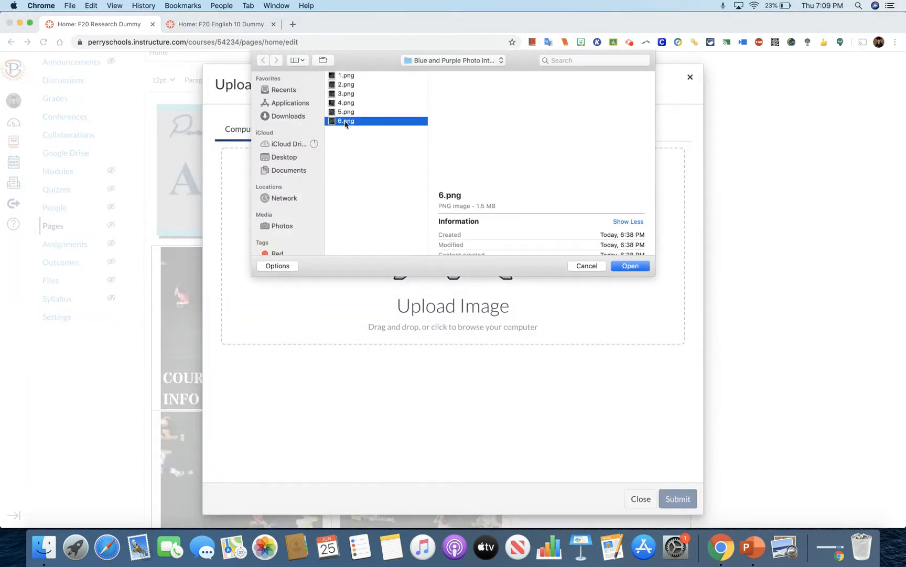
{"action": "left_click", "coordinate": [630, 266]}
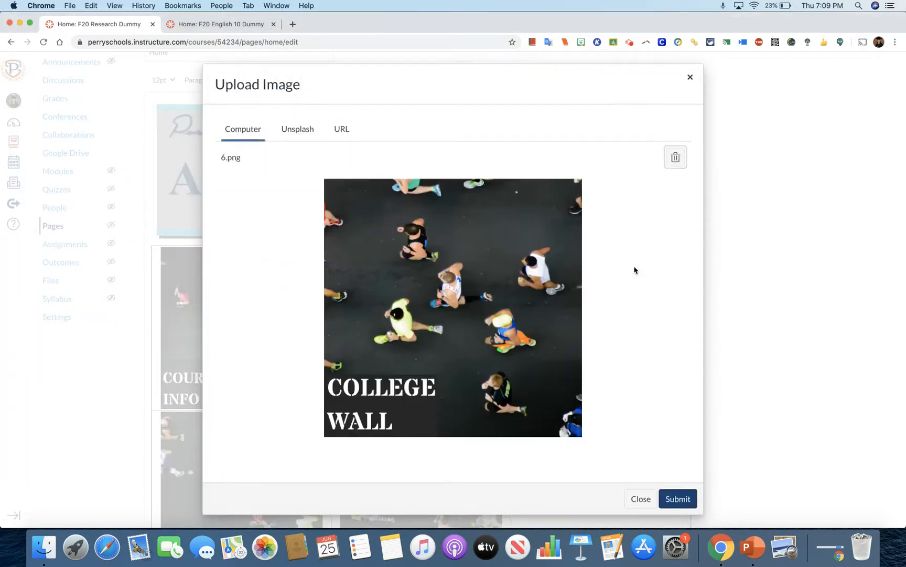
{"action": "left_click", "coordinate": [678, 498]}
Save the home page with the completed table of button images.
{"action": "scroll", "coordinate": [812, 381], "scroll_direction": "down", "scroll_amount": 2}
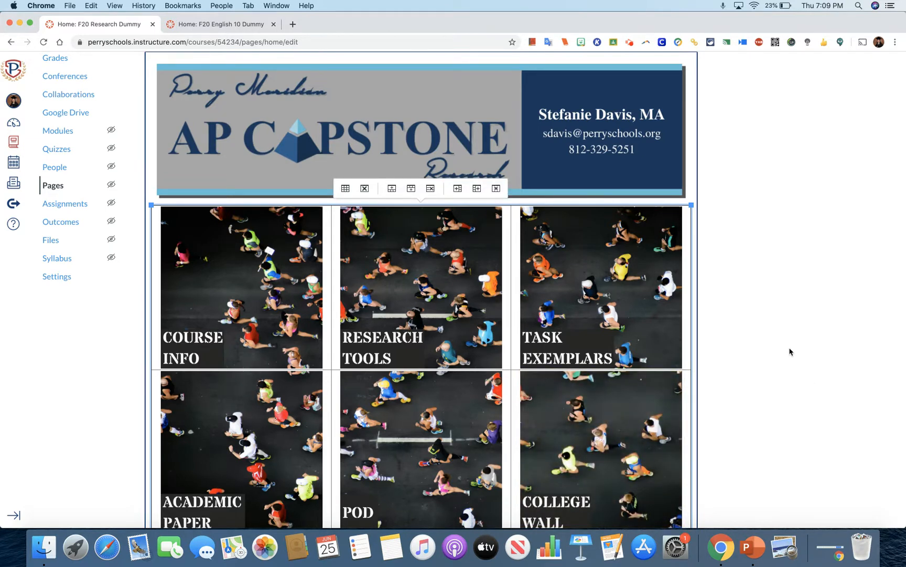
{"action": "scroll", "coordinate": [791, 348], "scroll_direction": "down", "scroll_amount": 3}
{"action": "scroll", "coordinate": [791, 350], "scroll_direction": "down", "scroll_amount": 2}
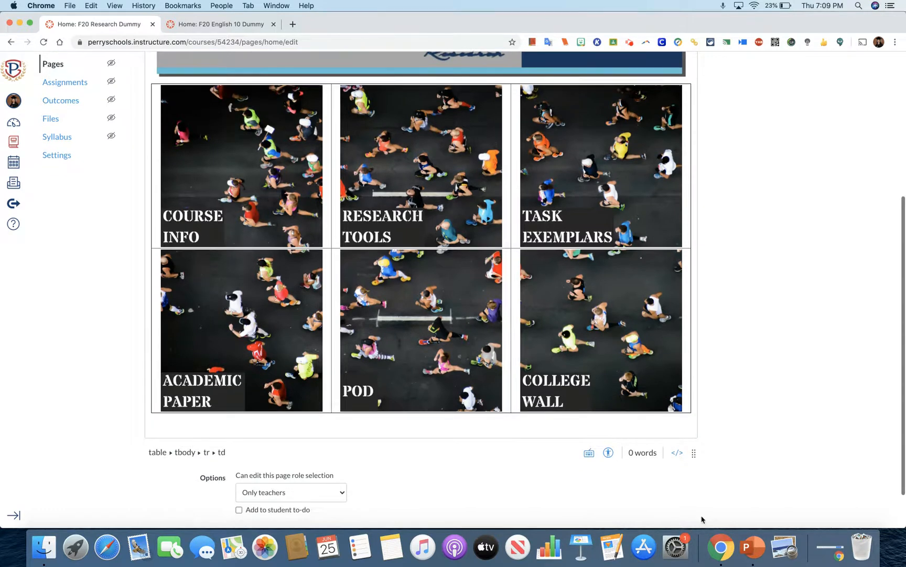
{"action": "scroll", "coordinate": [780, 455], "scroll_direction": "down", "scroll_amount": 2}
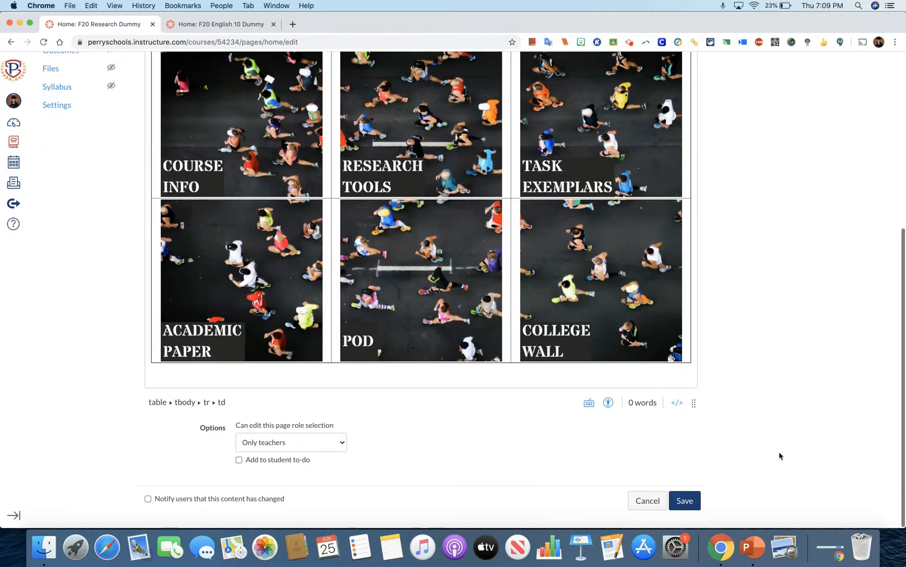
{"action": "left_click", "coordinate": [692, 501]}
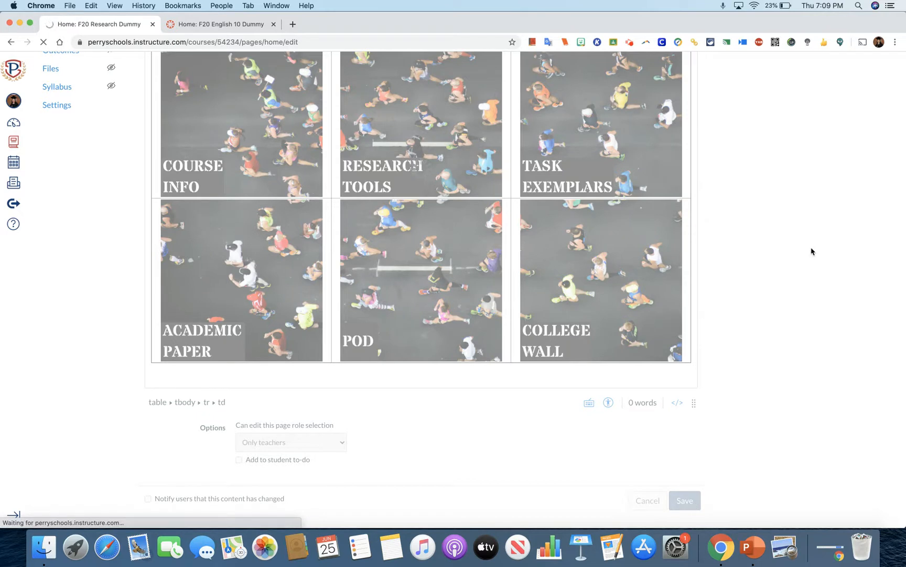
Open the course's home view and examine how the banner and the table of button images fit the page width.
{"action": "scroll", "coordinate": [812, 252], "scroll_direction": "down", "scroll_amount": 5}
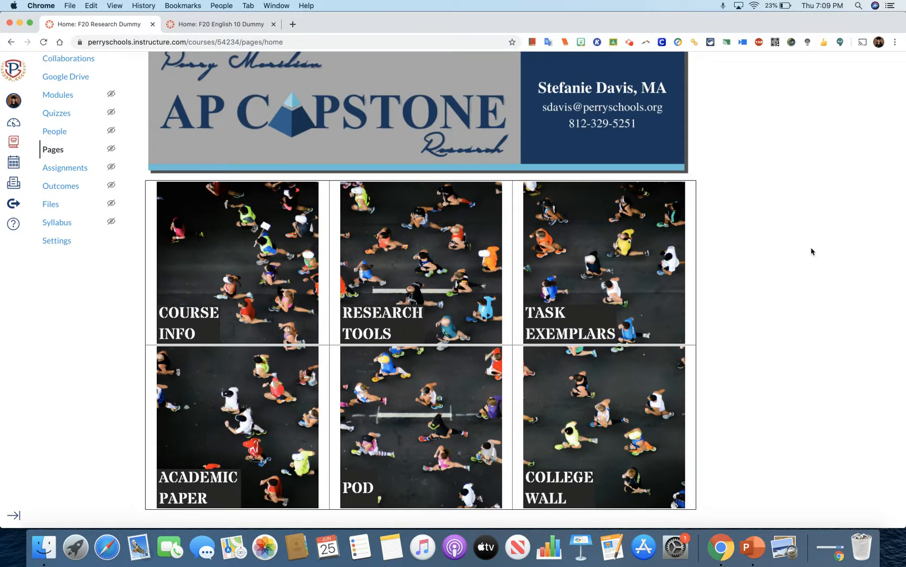
{"action": "scroll", "coordinate": [811, 251], "scroll_direction": "up", "scroll_amount": 5}
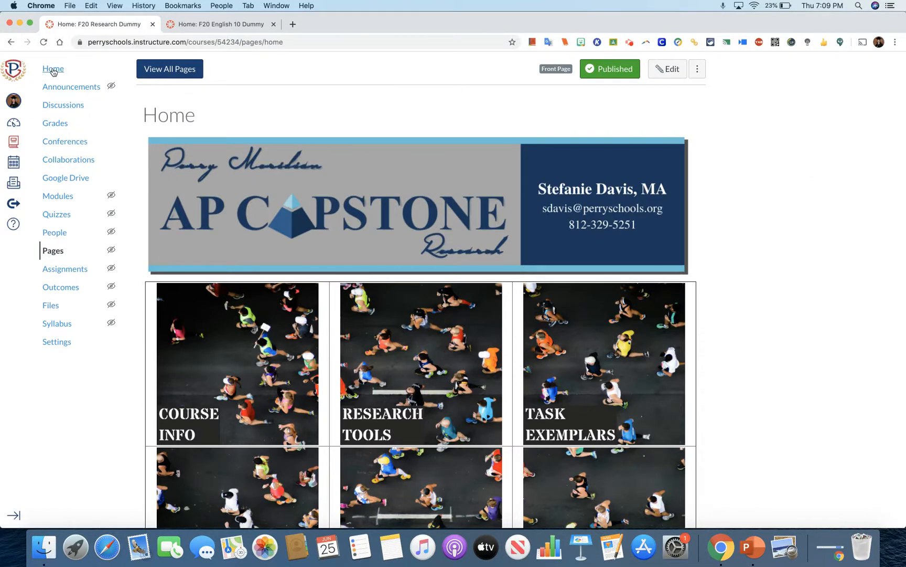
{"action": "left_click", "coordinate": [53, 70]}
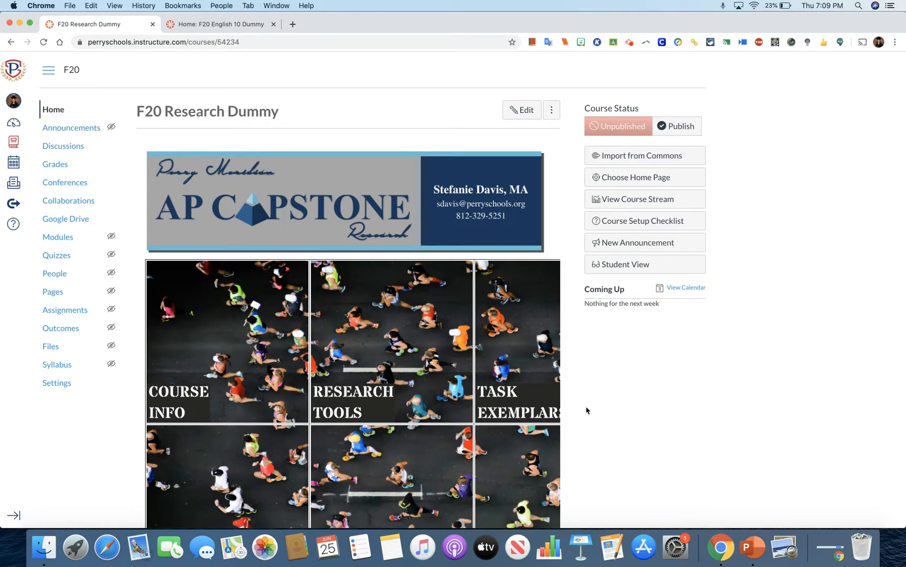
{"action": "scroll", "coordinate": [586, 410], "scroll_direction": "down", "scroll_amount": 3}
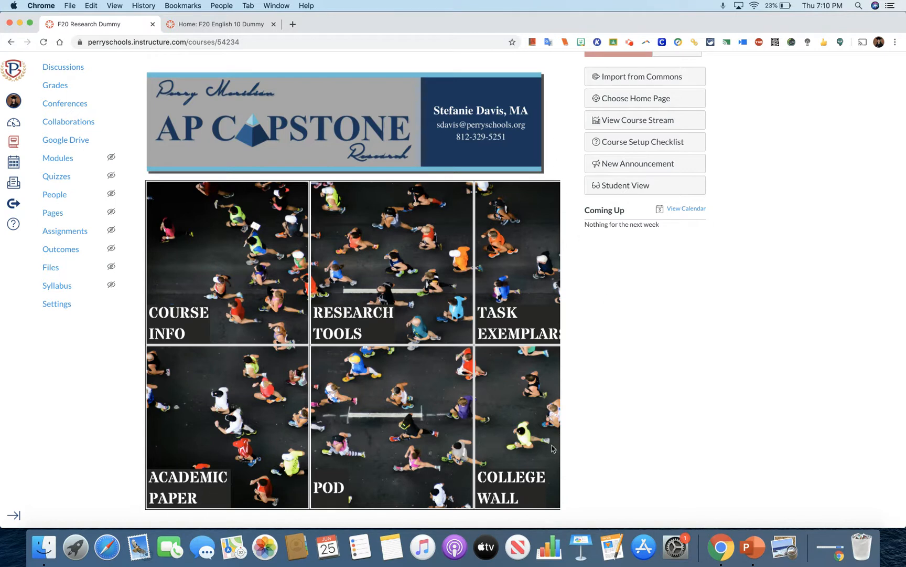
{"action": "scroll", "coordinate": [731, 421], "scroll_direction": "up", "scroll_amount": 2}
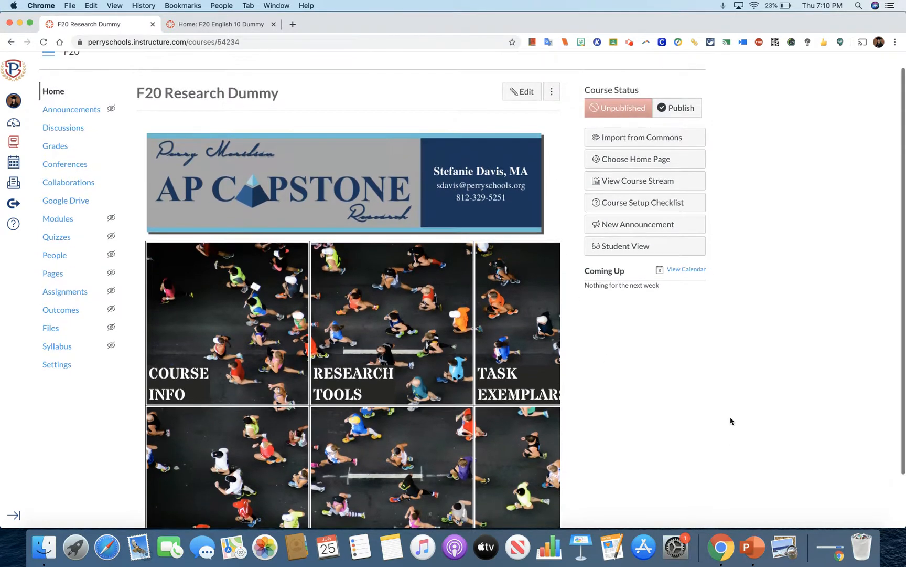
{"action": "scroll", "coordinate": [730, 421], "scroll_direction": "down", "scroll_amount": 2}
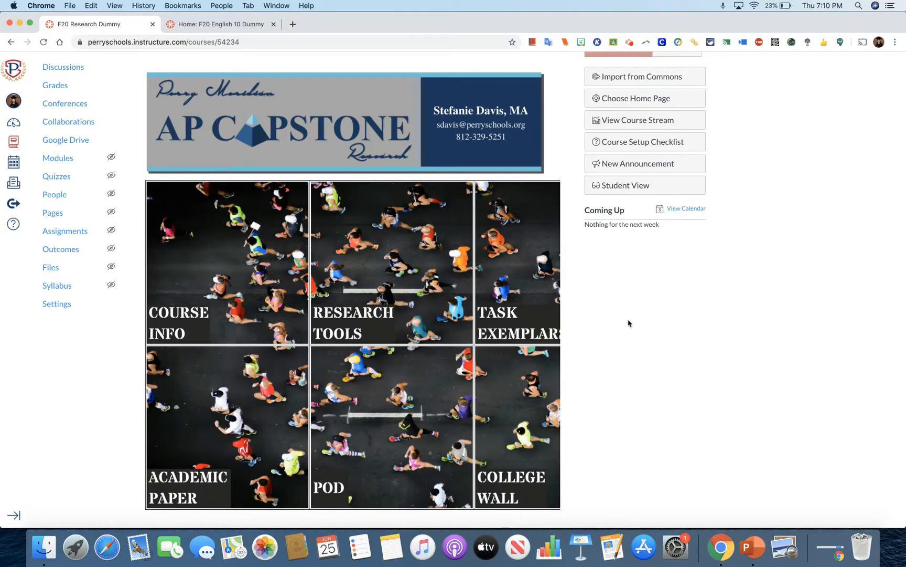
{"action": "scroll", "coordinate": [629, 323], "scroll_direction": "up", "scroll_amount": 3}
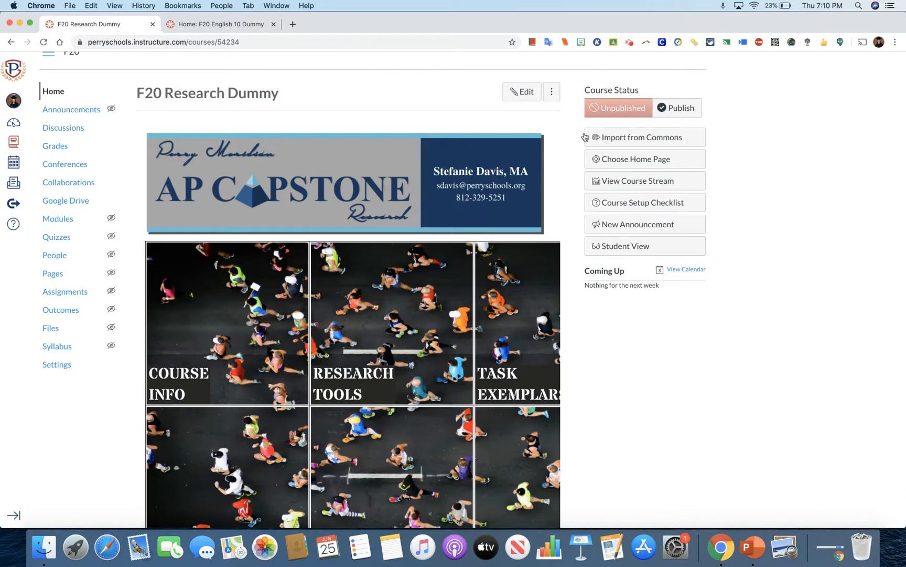
Open the home page for editing in HTML source view and enlarge the code area to show the whole table code.
{"action": "left_click", "coordinate": [518, 89]}
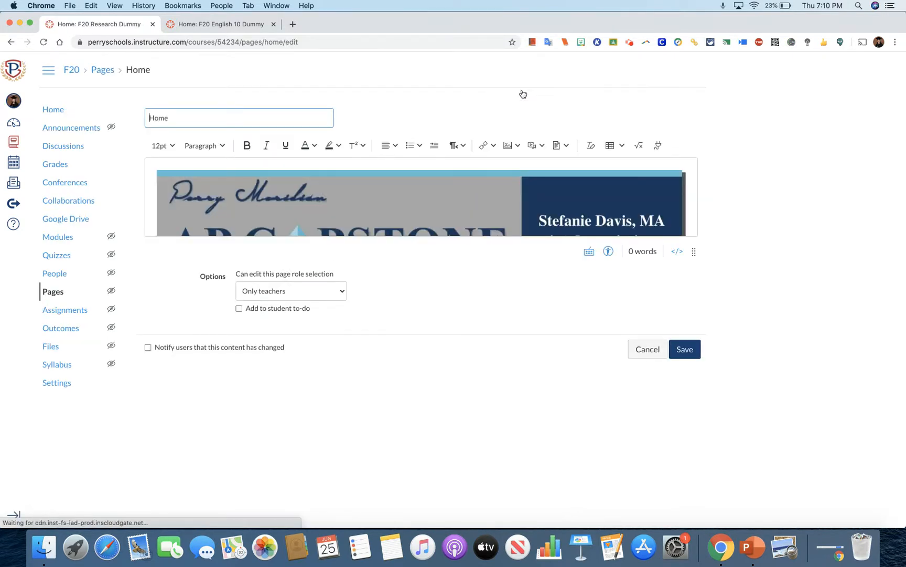
{"action": "left_click", "coordinate": [677, 252]}
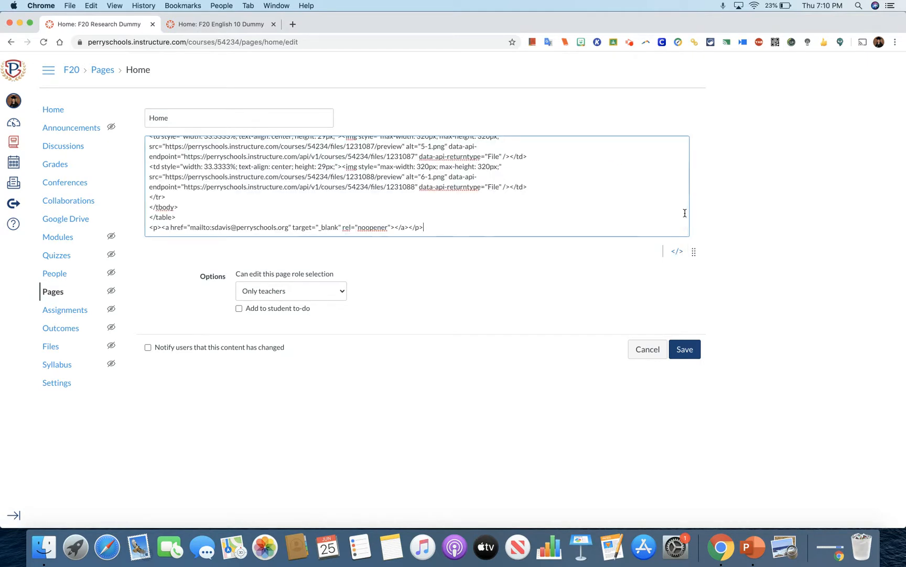
{"action": "left_click", "coordinate": [200, 207]}
{"action": "left_click_drag", "start_coordinate": [200, 208], "coordinate": [172, 113]}
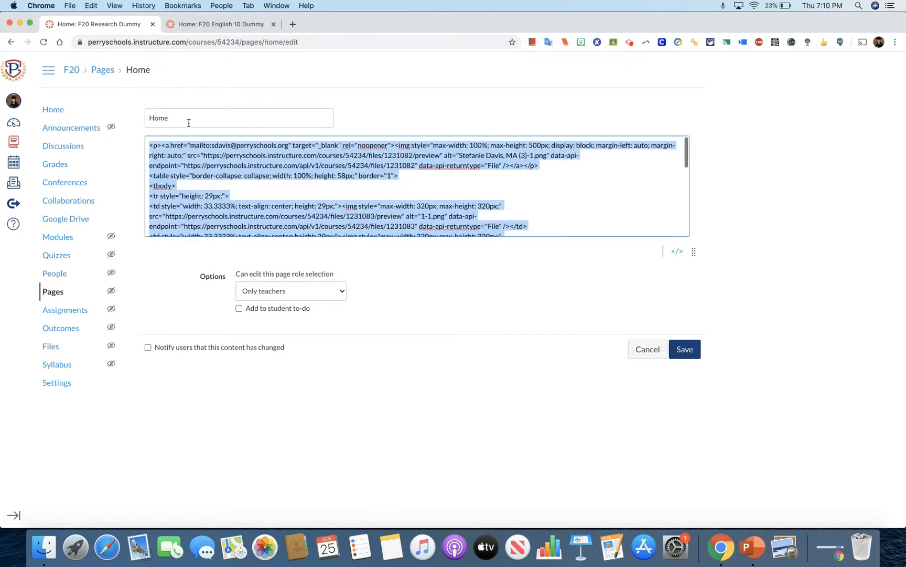
{"action": "left_click", "coordinate": [524, 215]}
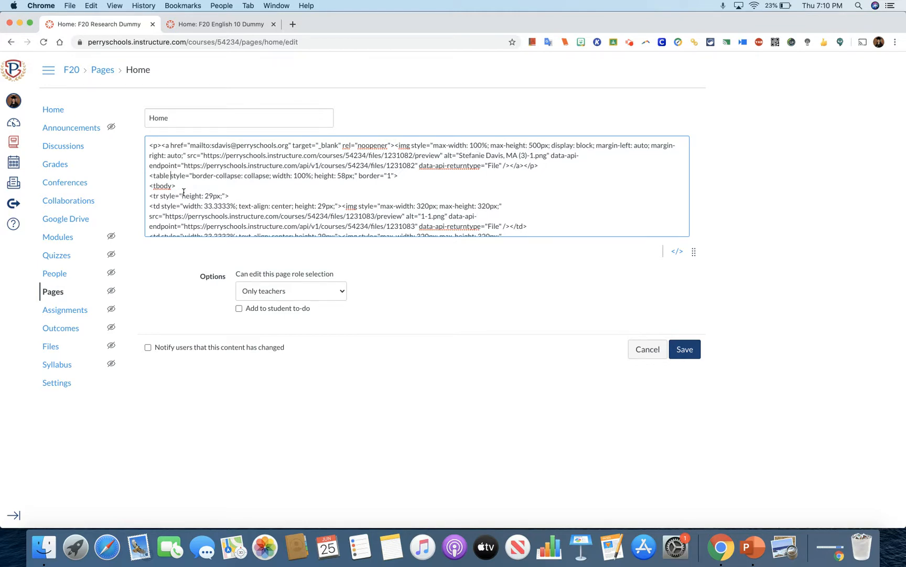
{"action": "scroll", "coordinate": [191, 196], "scroll_direction": "down", "scroll_amount": 3}
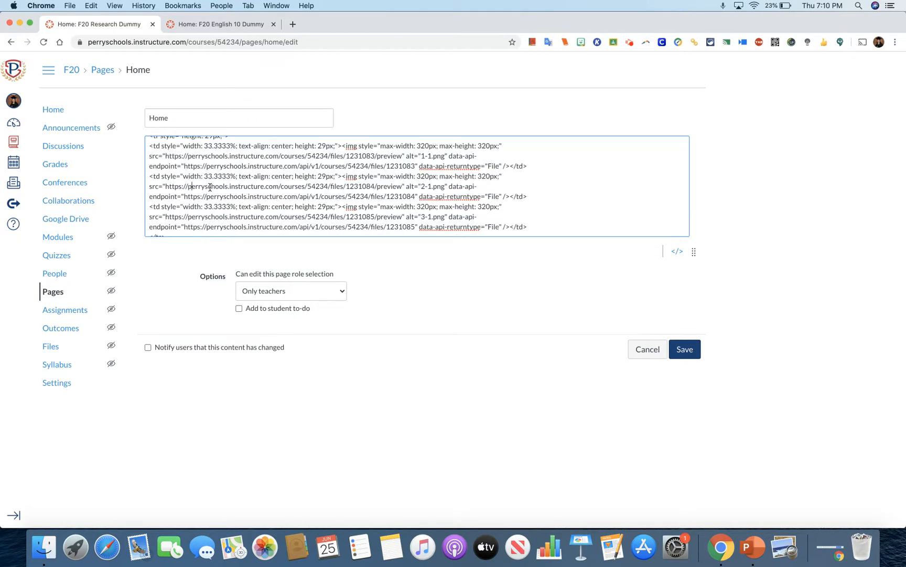
{"action": "left_click_drag", "start_coordinate": [694, 252], "coordinate": [672, 445]}
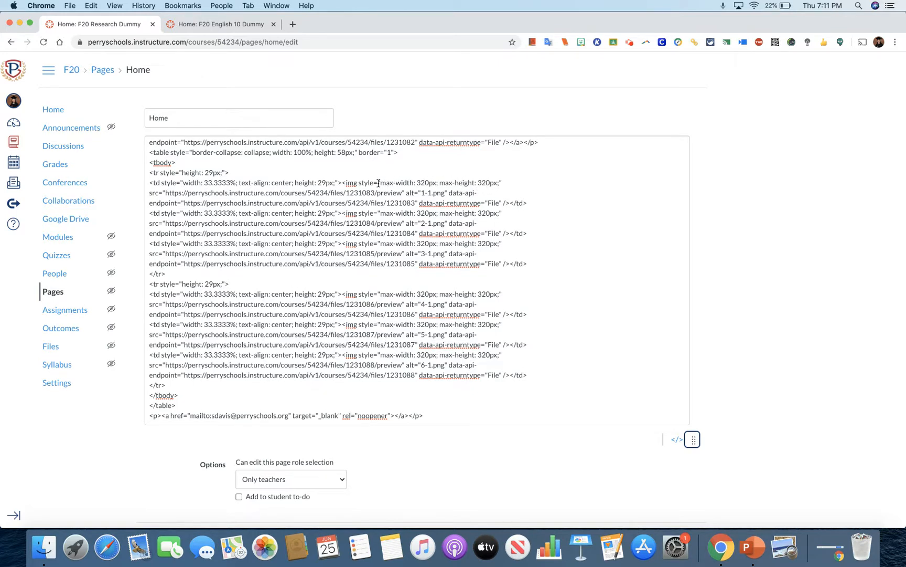
Replace the maximum sizes in the 1-1.png image's style with width="99%" height="250" and copy the new size code.
{"action": "left_click_drag", "start_coordinate": [379, 183], "coordinate": [502, 186]}
{"action": "type", "text": "\" width=\"99%\" height=\"250\""}
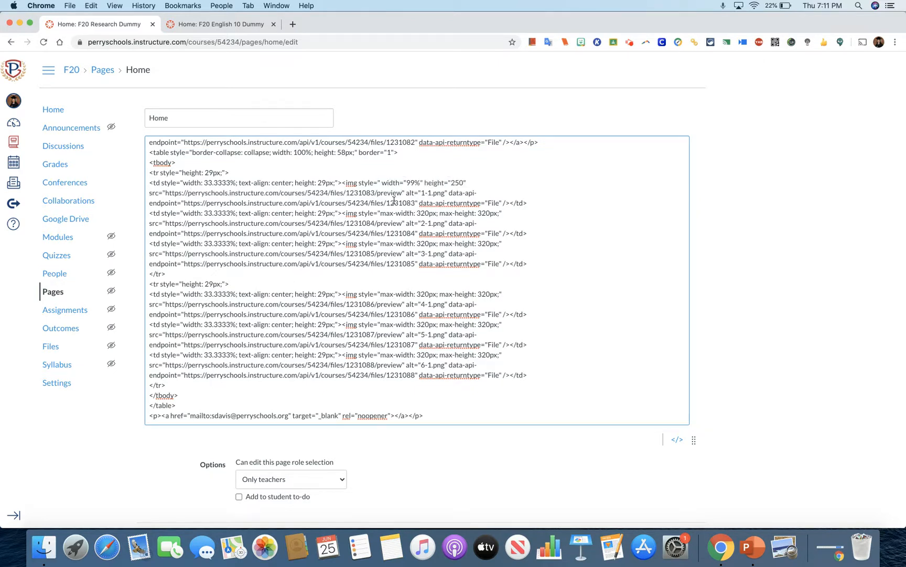
{"action": "left_click", "coordinate": [382, 182]}
{"action": "key", "text": "BackSpace"}
{"action": "left_click_drag", "start_coordinate": [378, 182], "coordinate": [464, 182]}
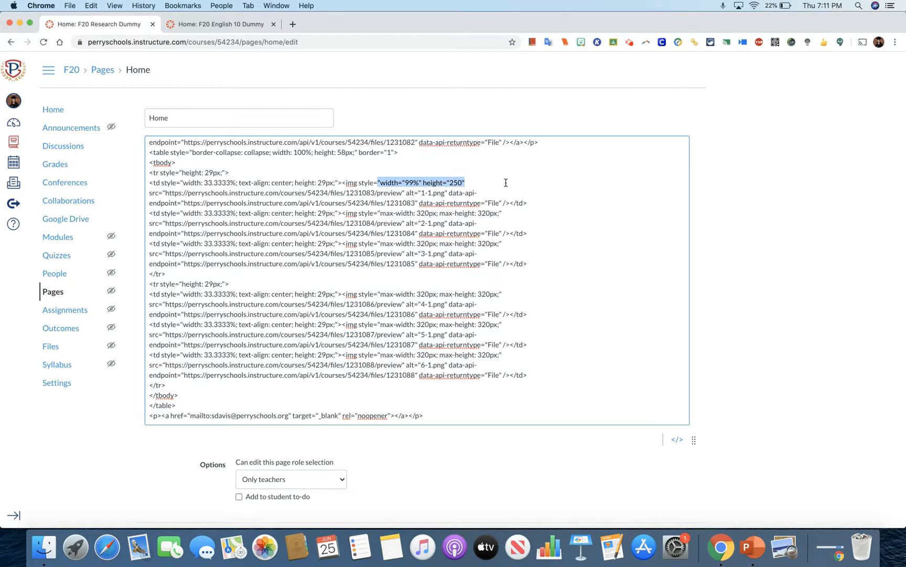
{"action": "key", "text": "super+c"}
Replace the maximum sizes in the 2-1.png and 3-1.png image styles with the copied width="99%" height="250".
{"action": "left_click_drag", "start_coordinate": [377, 212], "coordinate": [504, 213]}
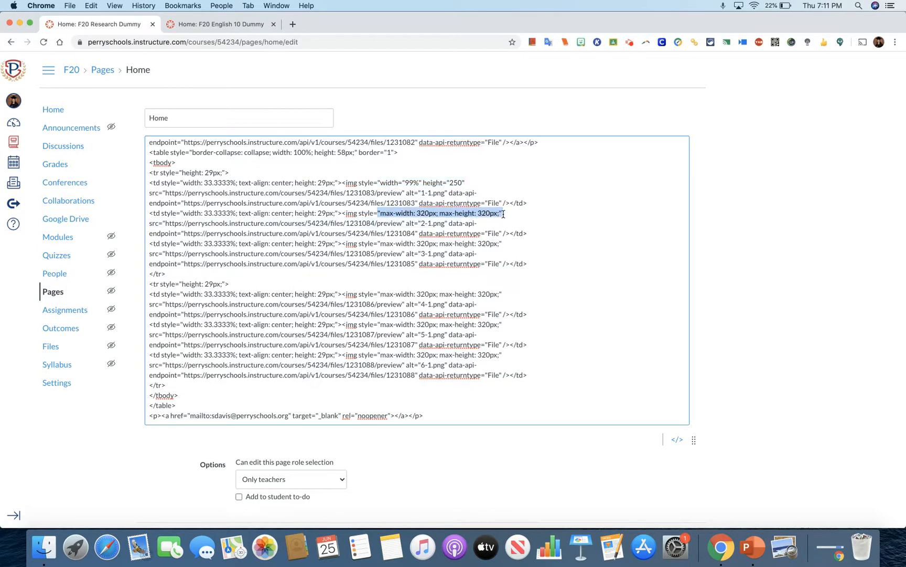
{"action": "key", "text": "super+v"}
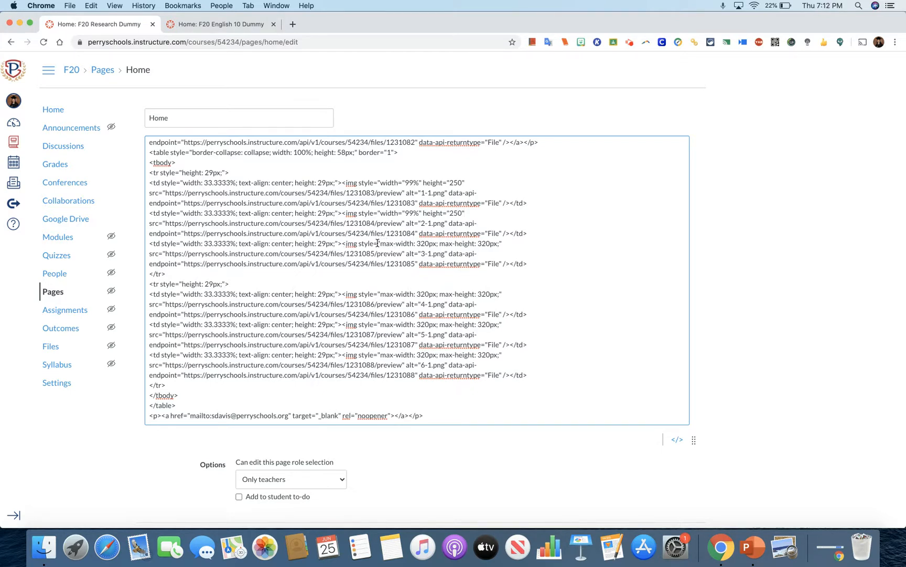
{"action": "left_click_drag", "start_coordinate": [378, 243], "coordinate": [501, 244]}
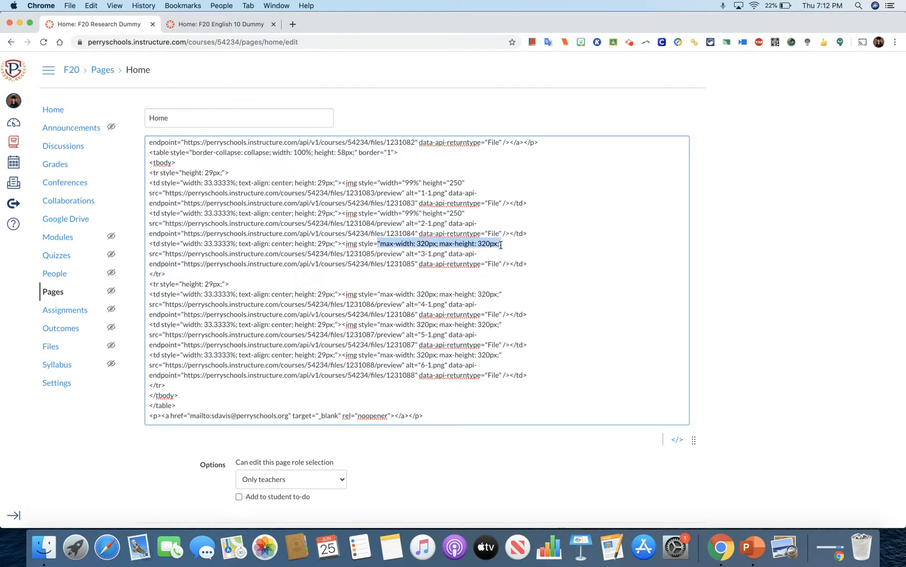
{"action": "key", "text": "super+v"}
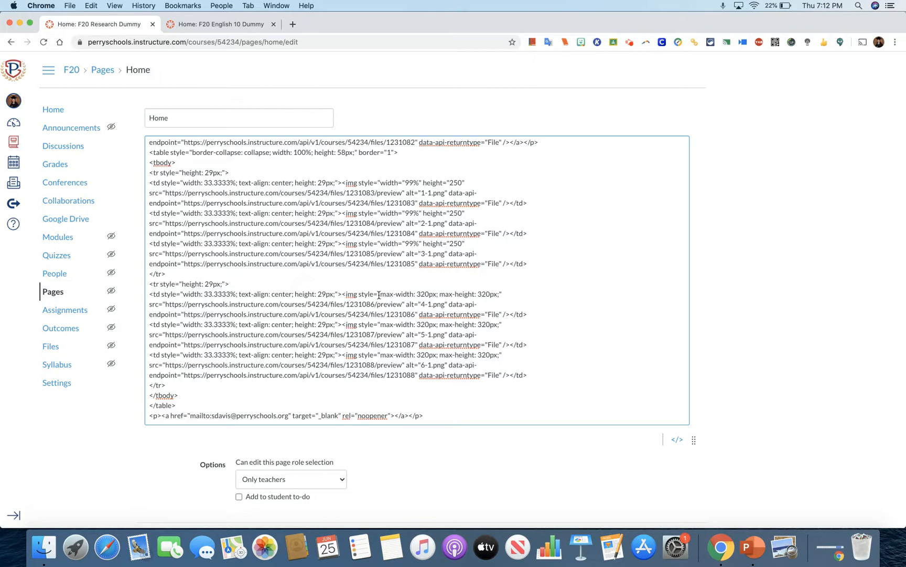
Replace the maximum sizes of the second-row images 4-1.png, 5-1.png and 6-1.png with the copied width="99%" height="250".
{"action": "left_click_drag", "start_coordinate": [378, 294], "coordinate": [507, 294]}
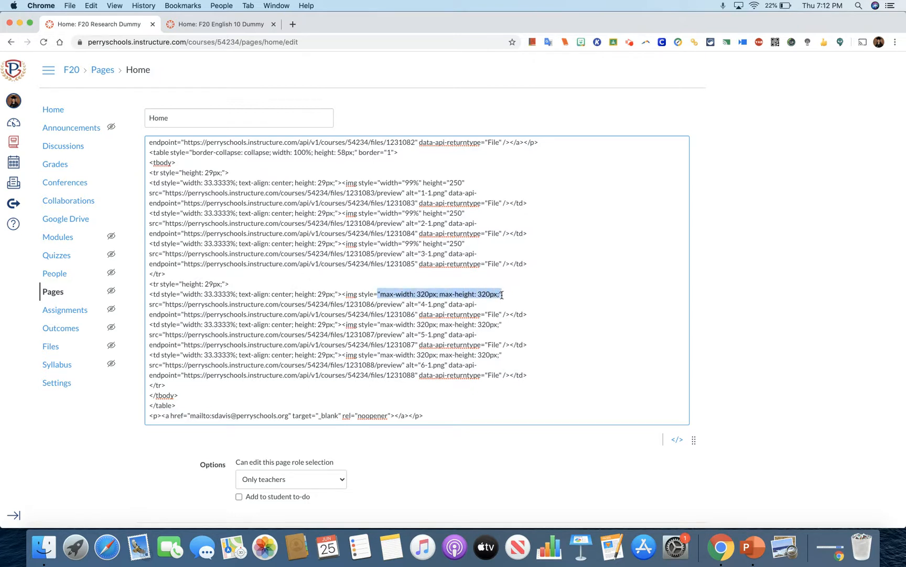
{"action": "key", "text": "super+v"}
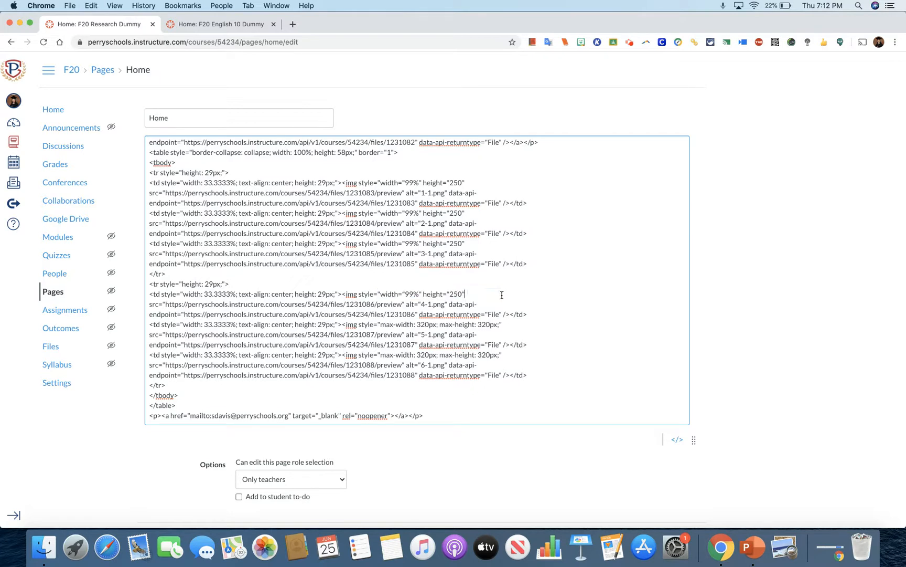
{"action": "left_click", "coordinate": [385, 325]}
{"action": "left_click_drag", "start_coordinate": [377, 324], "coordinate": [502, 326]}
{"action": "type", "text": "\"width=\"99%\" height=\"250\""}
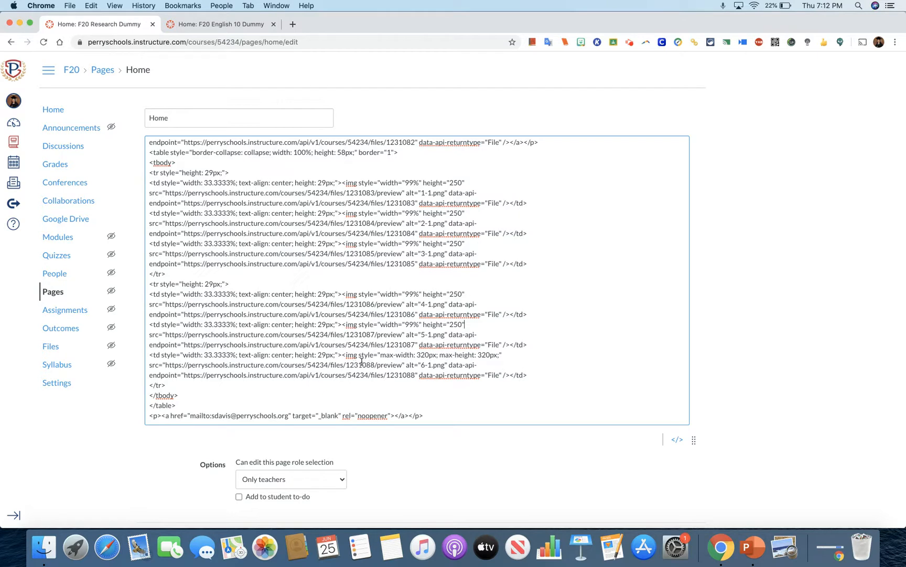
{"action": "left_click_drag", "start_coordinate": [378, 355], "coordinate": [503, 356]}
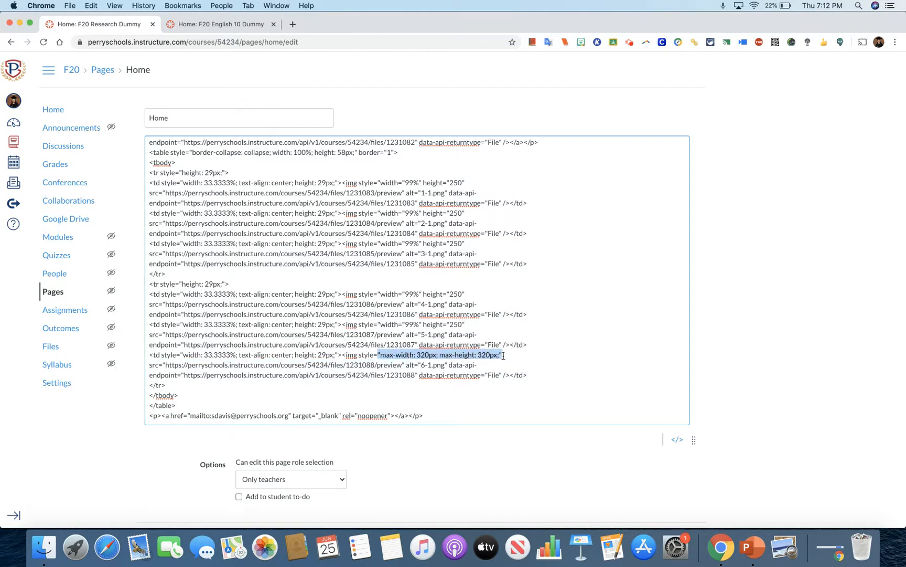
{"action": "type", "text": "\"width=\"99%\" height=\"250\""}
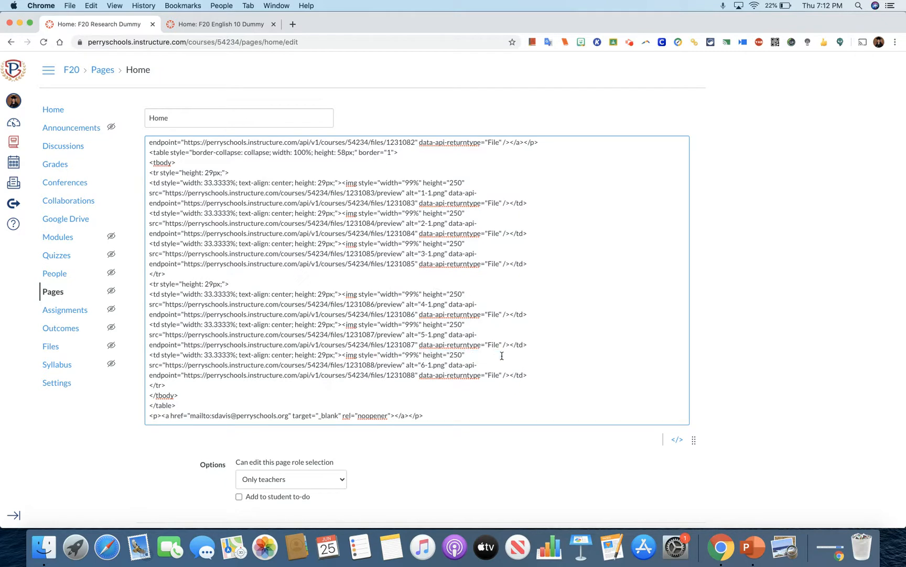
Save the home page and check how the resized button images fit beneath the banner.
{"action": "left_click", "coordinate": [789, 324]}
{"action": "scroll", "coordinate": [789, 325], "scroll_direction": "down", "scroll_amount": 1}
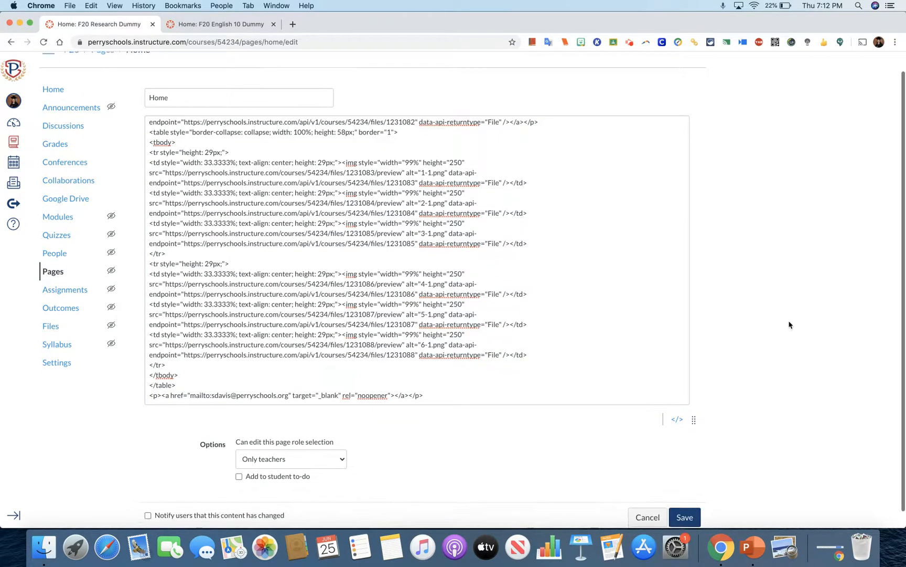
{"action": "left_click", "coordinate": [684, 503]}
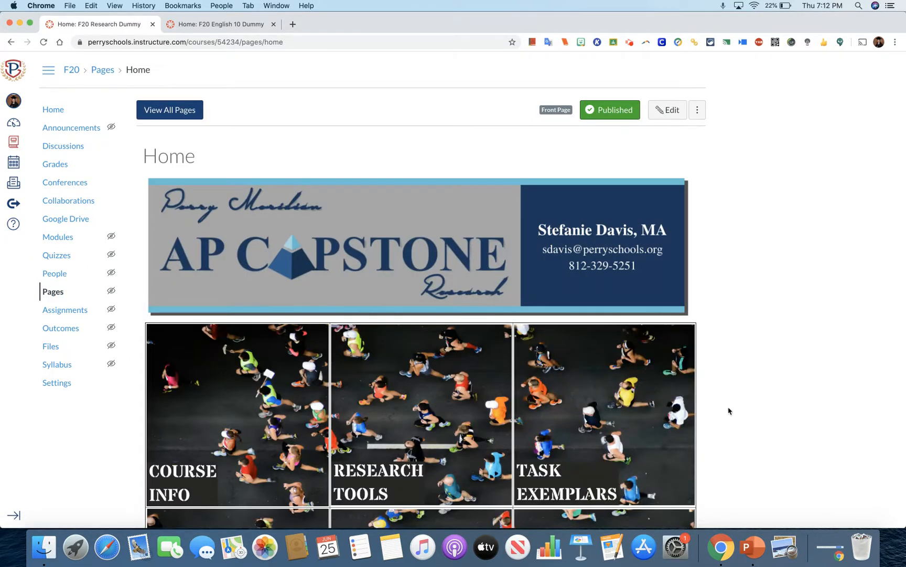
{"action": "scroll", "coordinate": [728, 410], "scroll_direction": "down", "scroll_amount": 5}
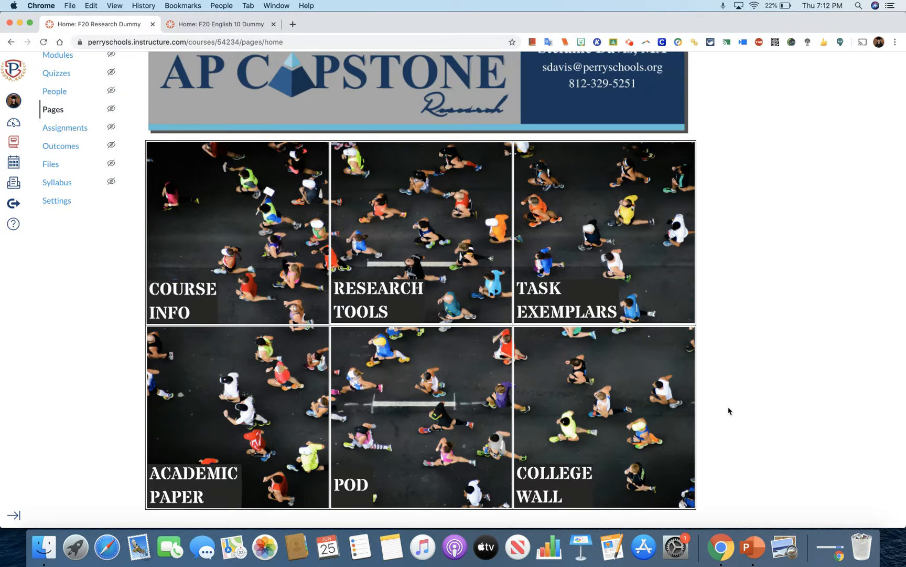
{"action": "scroll", "coordinate": [728, 410], "scroll_direction": "up", "scroll_amount": 1}
{"action": "scroll", "coordinate": [728, 410], "scroll_direction": "down", "scroll_amount": 1}
{"action": "scroll", "coordinate": [816, 362], "scroll_direction": "up", "scroll_amount": 3}
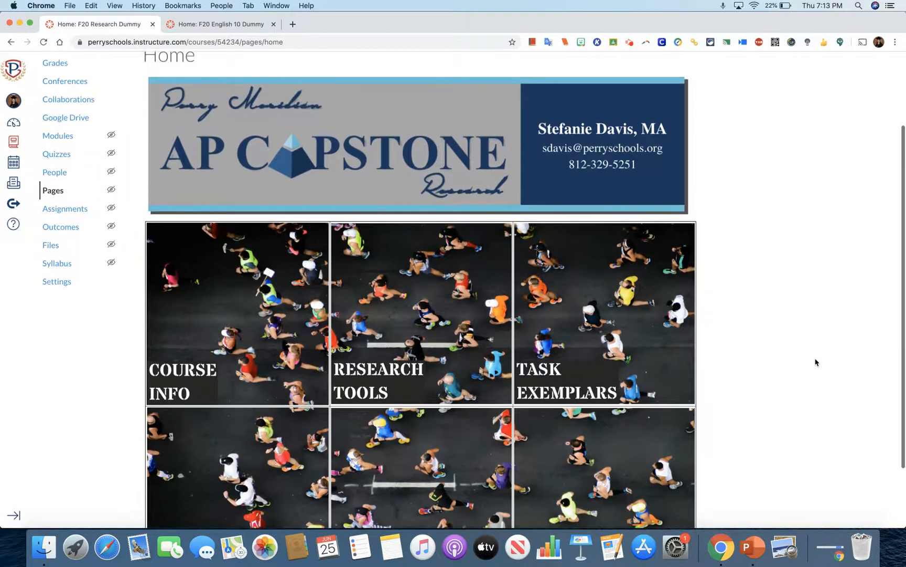
{"action": "scroll", "coordinate": [816, 362], "scroll_direction": "up", "scroll_amount": 6}
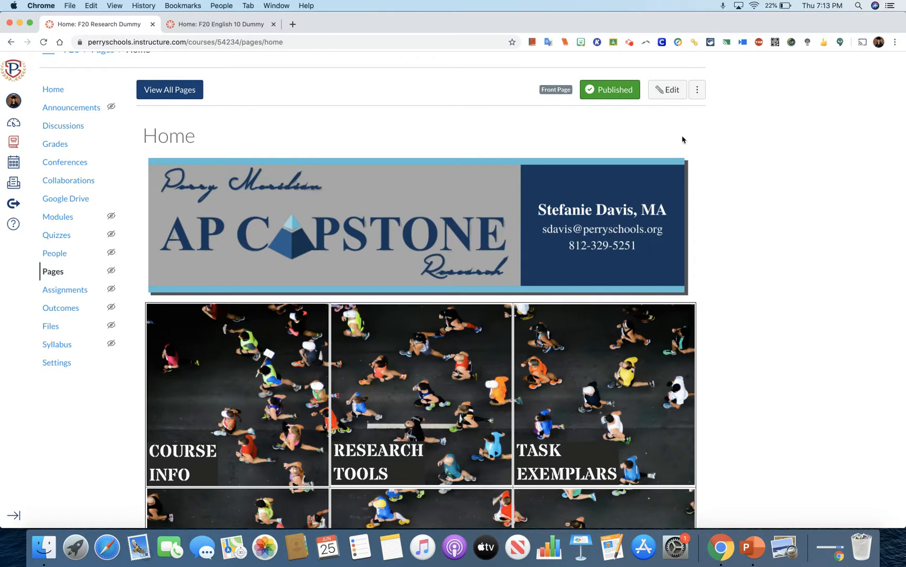
Reopen the home page for editing in an enlarged editing area and select the button table.
{"action": "left_click", "coordinate": [669, 90]}
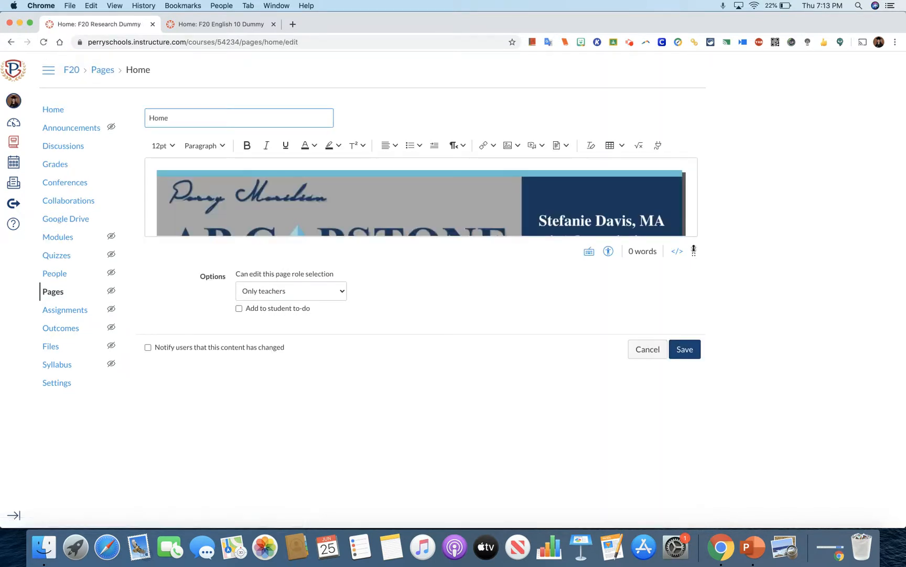
{"action": "left_click_drag", "start_coordinate": [694, 250], "coordinate": [671, 526]}
{"action": "left_click", "coordinate": [263, 355]}
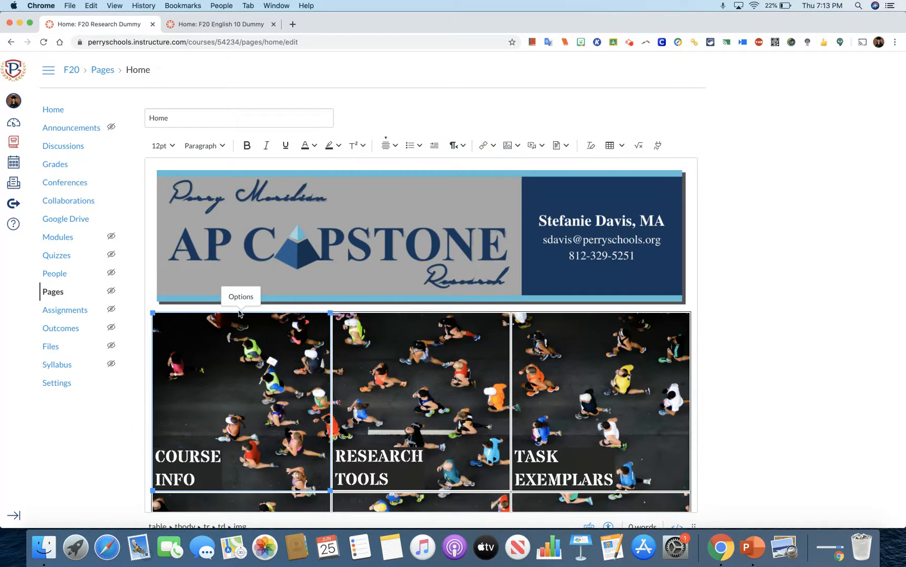
{"action": "left_click", "coordinate": [152, 345]}
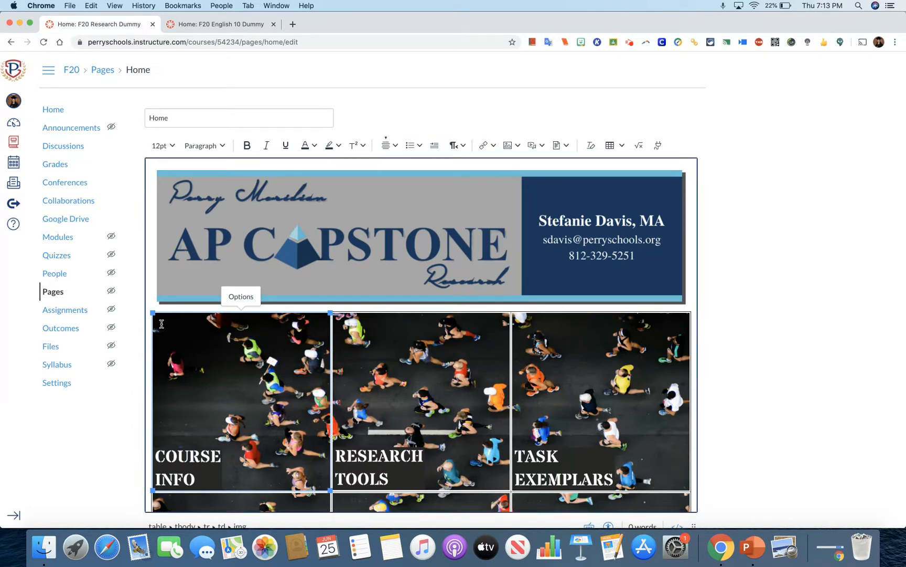
{"action": "left_click", "coordinate": [152, 319]}
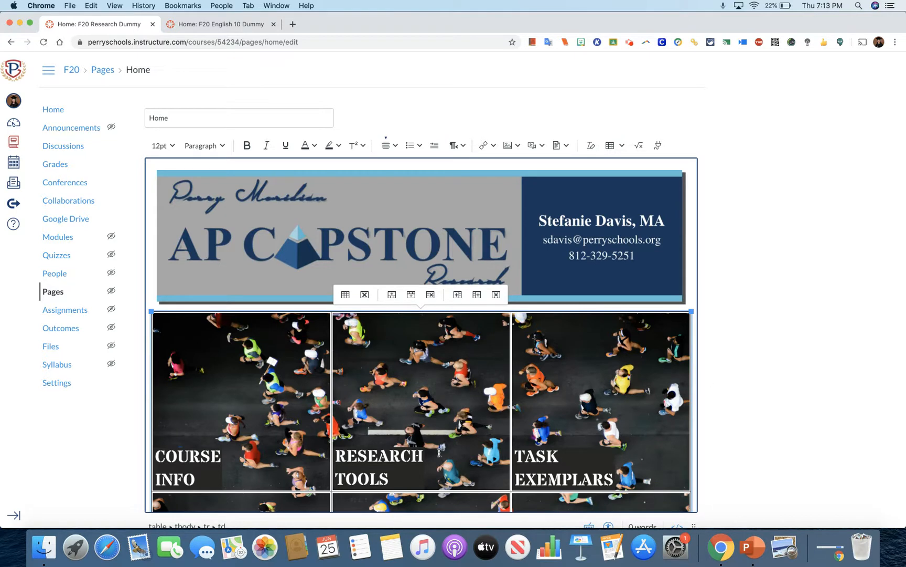
Set the button table's border style to Hidden in its advanced table properties and save the properties.
{"action": "left_click", "coordinate": [620, 147]}
{"action": "mouse_move", "coordinate": [624, 162]}
{"action": "left_click", "coordinate": [640, 180]}
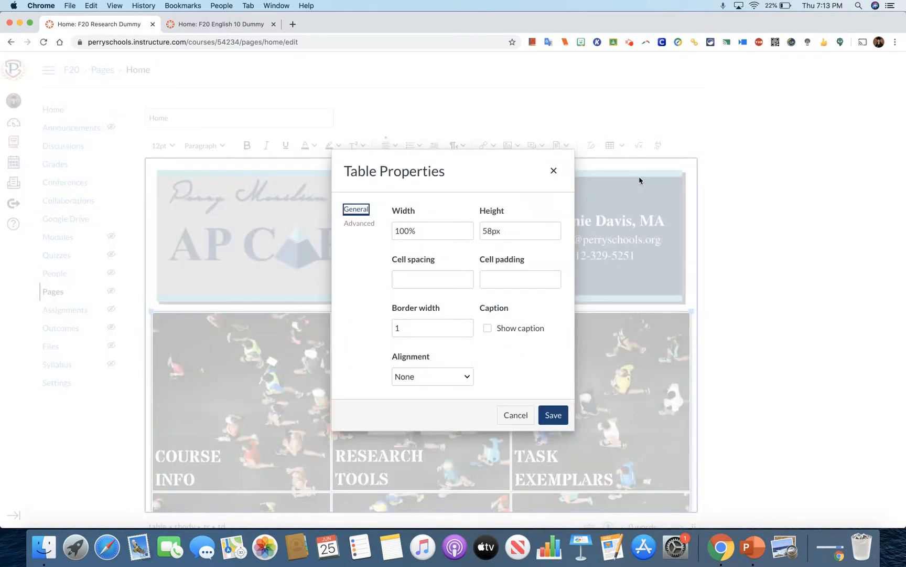
{"action": "left_click", "coordinate": [372, 223]}
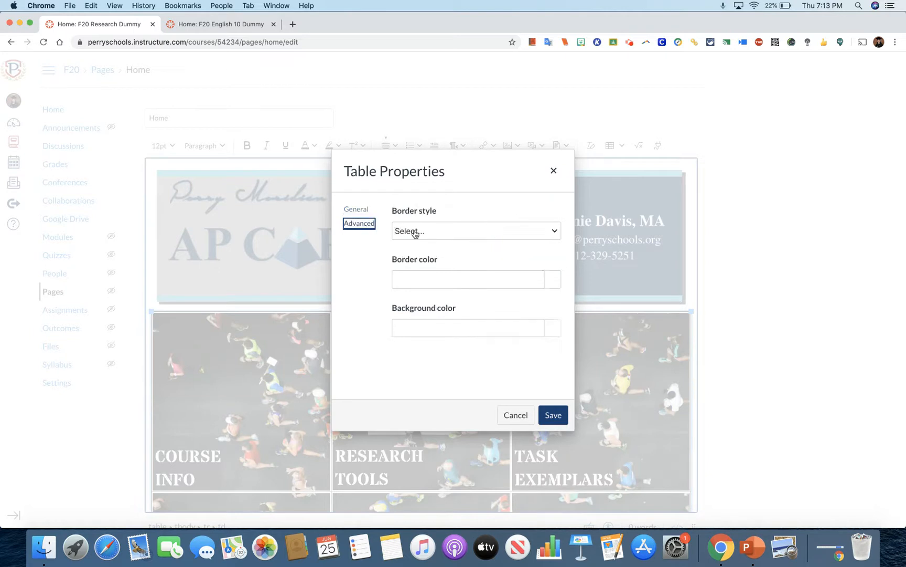
{"action": "left_click", "coordinate": [548, 234]}
{"action": "left_click", "coordinate": [489, 343]}
{"action": "left_click", "coordinate": [542, 413]}
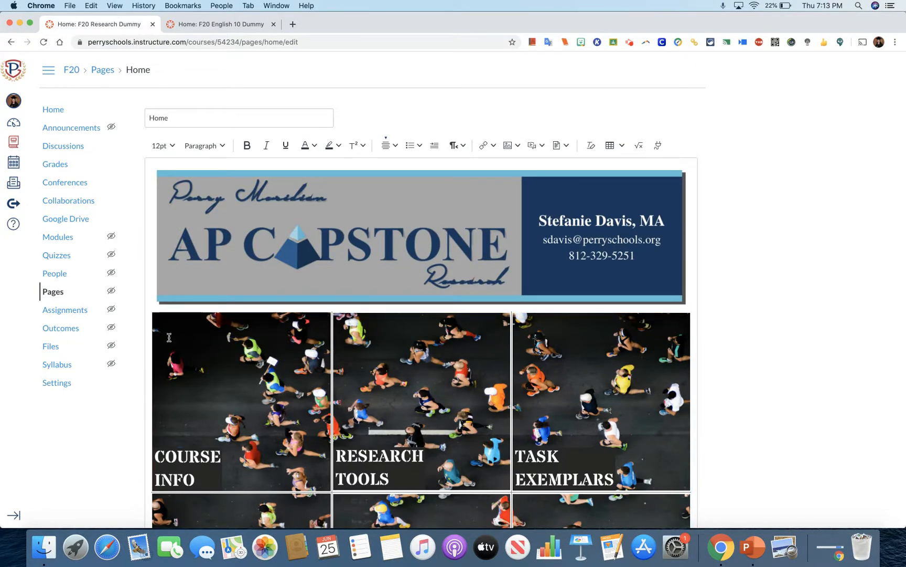
{"action": "left_click", "coordinate": [153, 313]}
{"action": "left_click", "coordinate": [152, 314]}
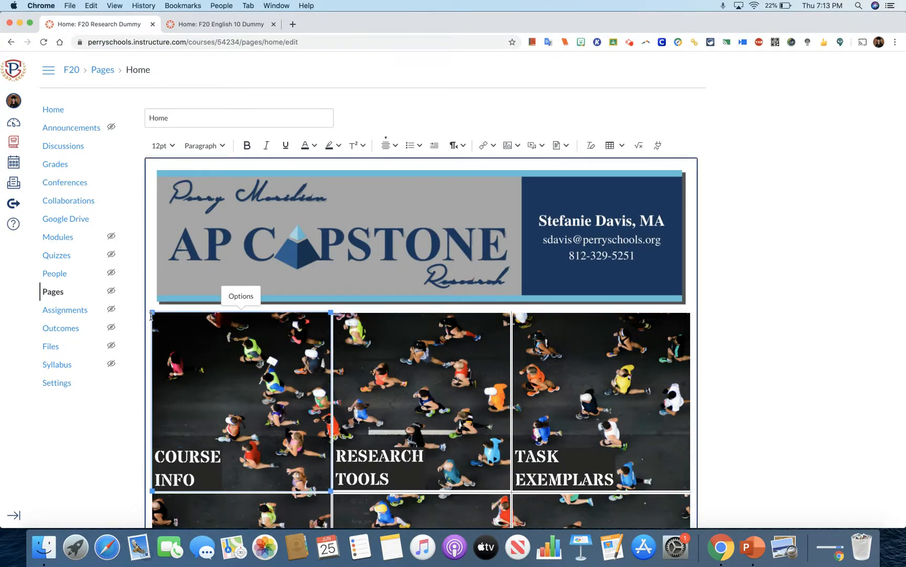
{"action": "left_click", "coordinate": [151, 323]}
{"action": "left_click", "coordinate": [153, 325]}
{"action": "left_click", "coordinate": [150, 326]}
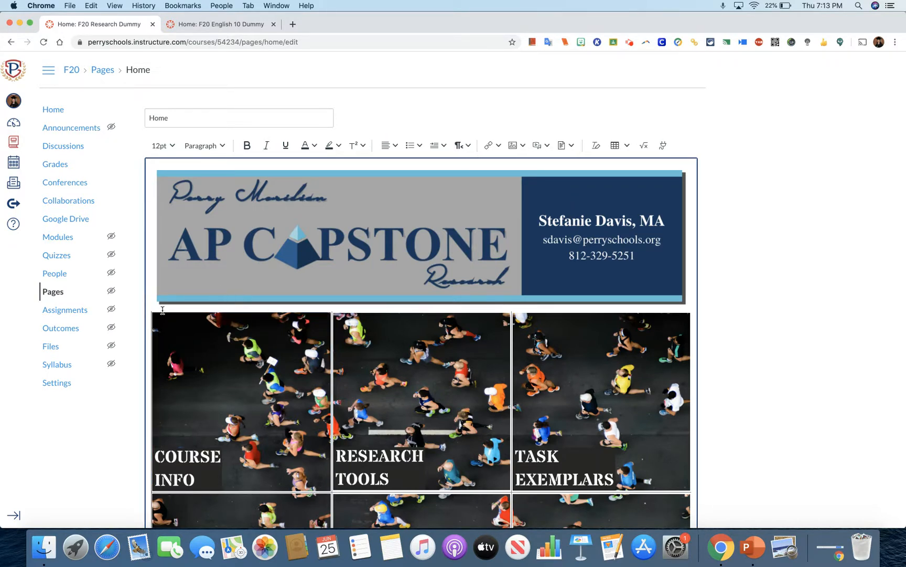
{"action": "left_click", "coordinate": [163, 310]}
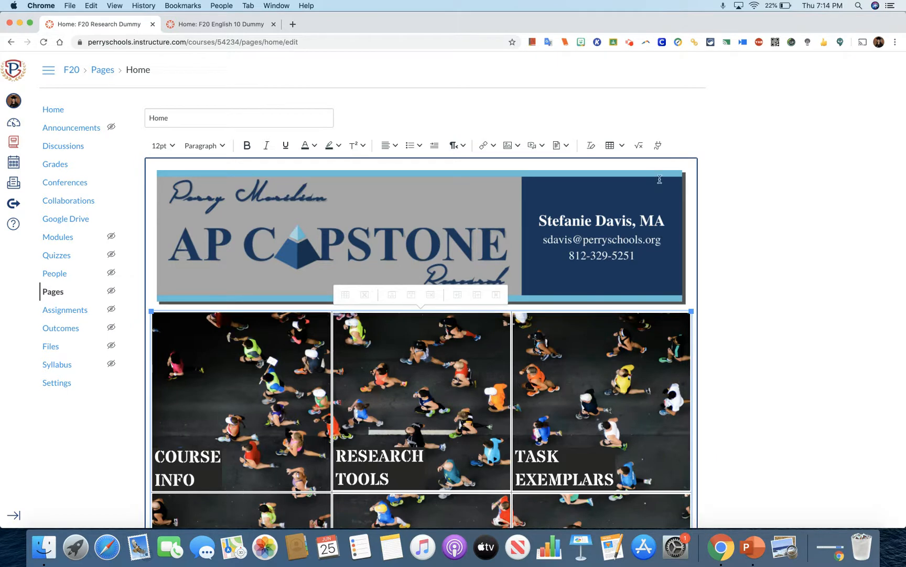
{"action": "left_click", "coordinate": [622, 145]}
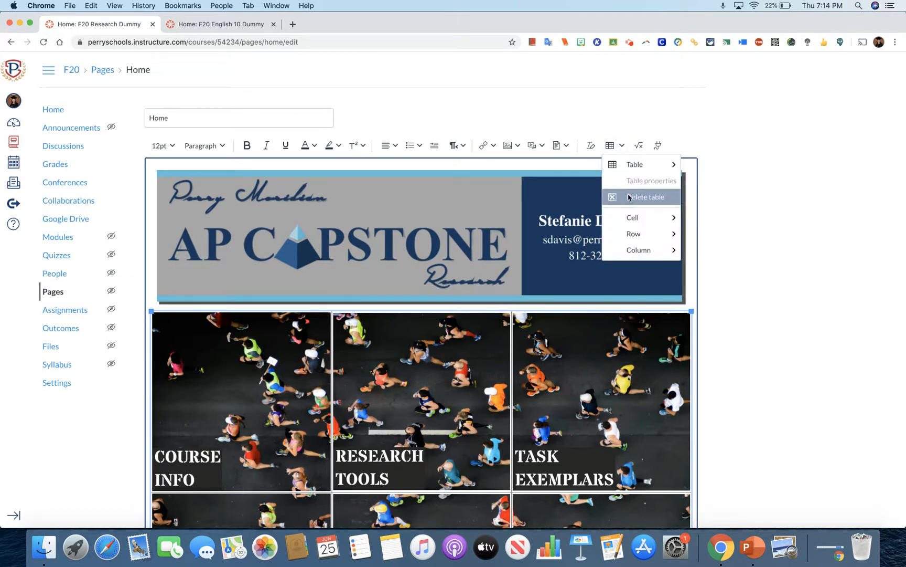
{"action": "mouse_move", "coordinate": [638, 218]}
{"action": "left_click", "coordinate": [794, 157]}
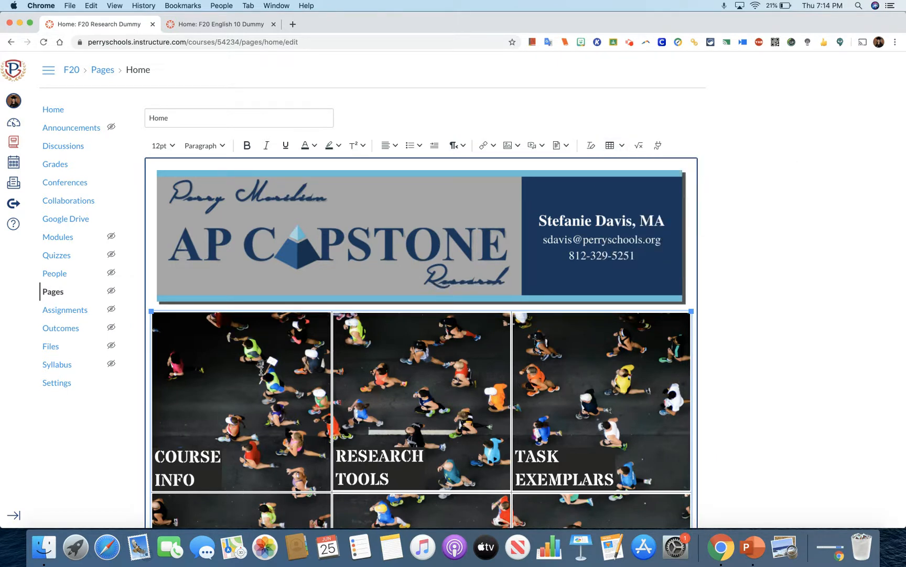
{"action": "mouse_move", "coordinate": [262, 370]}
{"action": "left_mouse_down"}
{"action": "mouse_move", "coordinate": [290, 374]}
{"action": "mouse_move", "coordinate": [278, 373]}
{"action": "left_mouse_up"}
{"action": "left_click", "coordinate": [279, 372]}
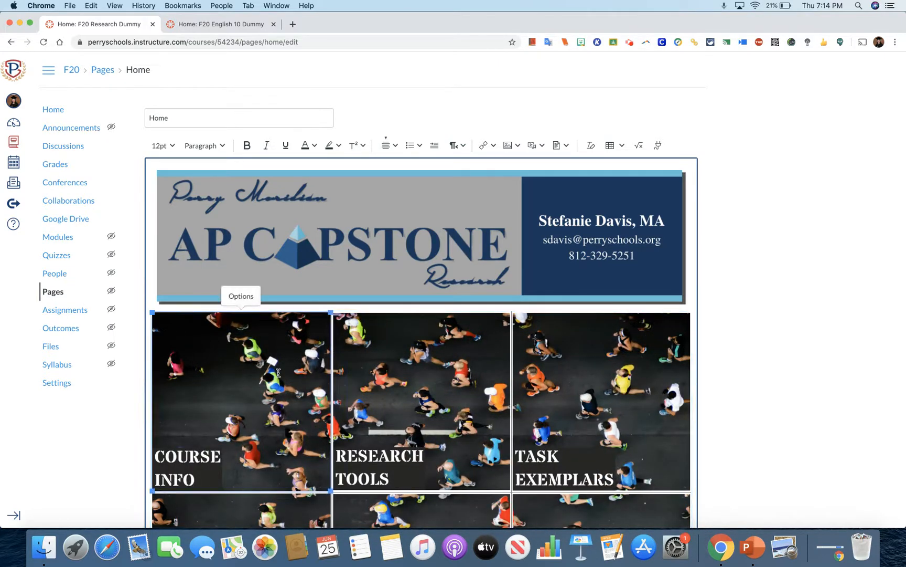
{"action": "left_click", "coordinate": [278, 372]}
{"action": "left_click", "coordinate": [864, 375]}
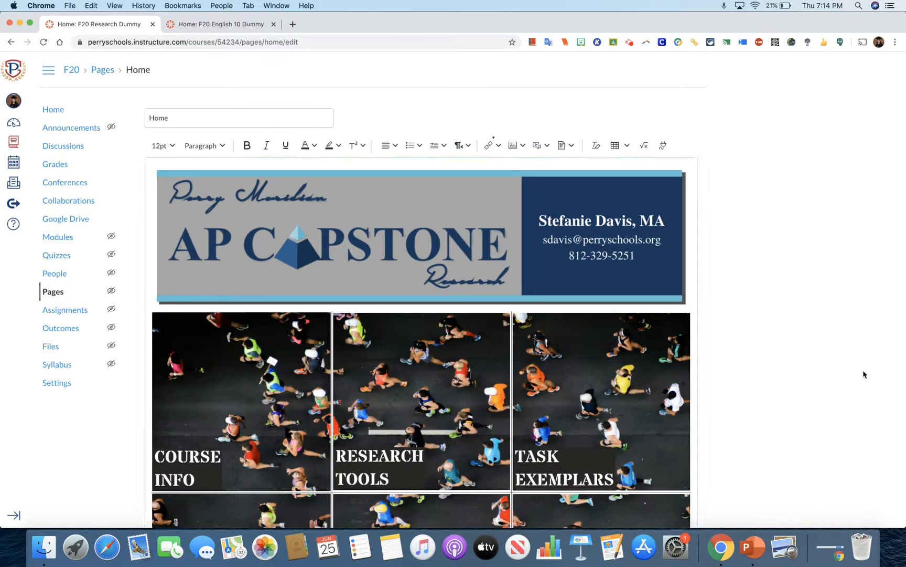
Set the border style of the Course Info image's cell to Hidden in its advanced cell properties and save them.
{"action": "left_click", "coordinate": [307, 362]}
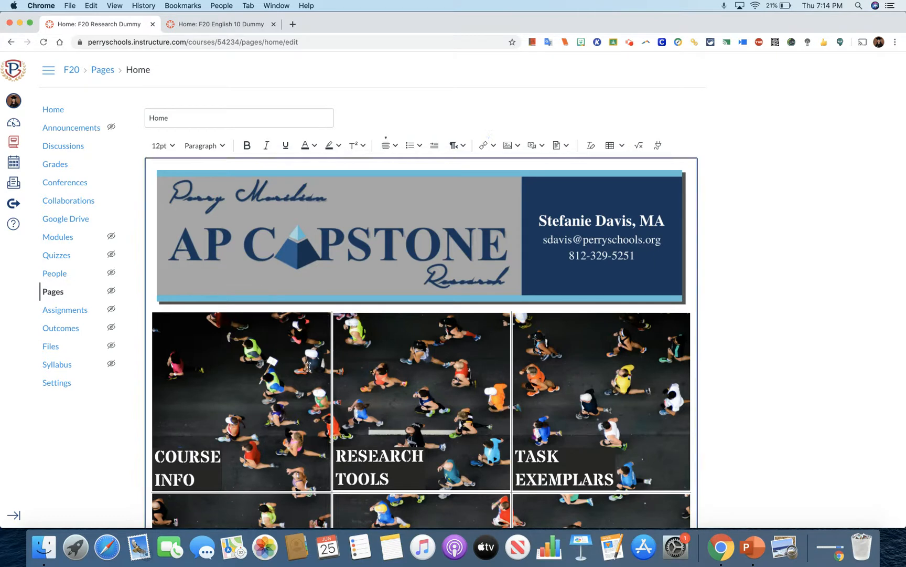
{"action": "left_click", "coordinate": [621, 145]}
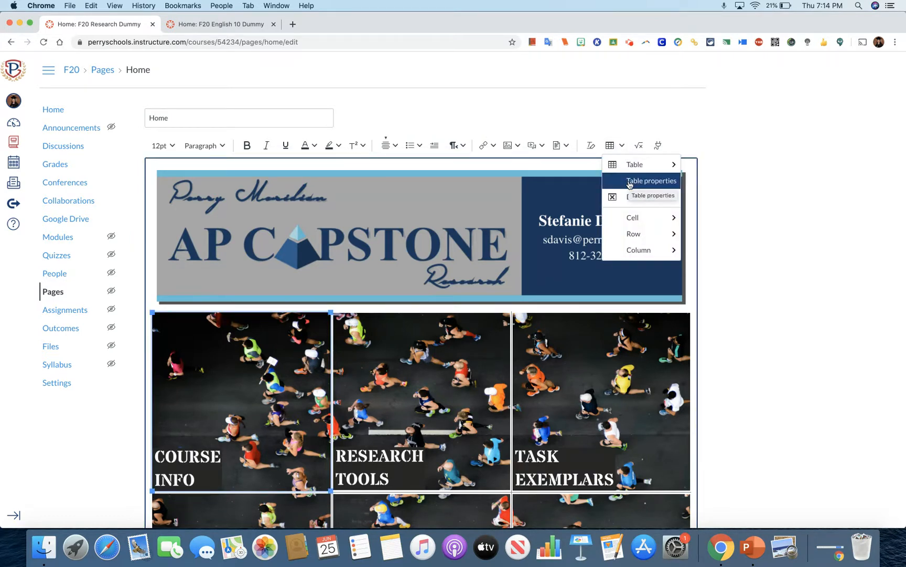
{"action": "mouse_move", "coordinate": [632, 217]}
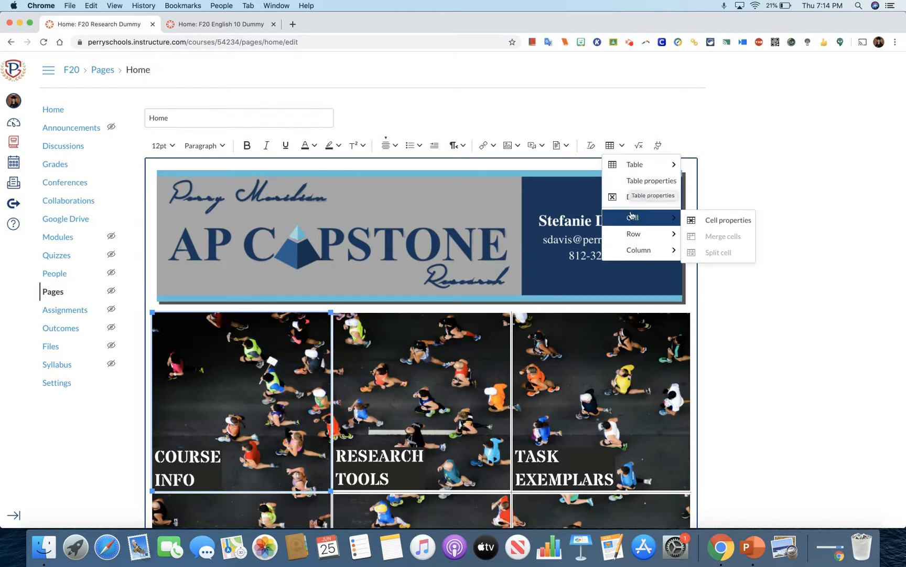
{"action": "left_click", "coordinate": [691, 222]}
{"action": "left_click", "coordinate": [358, 175]}
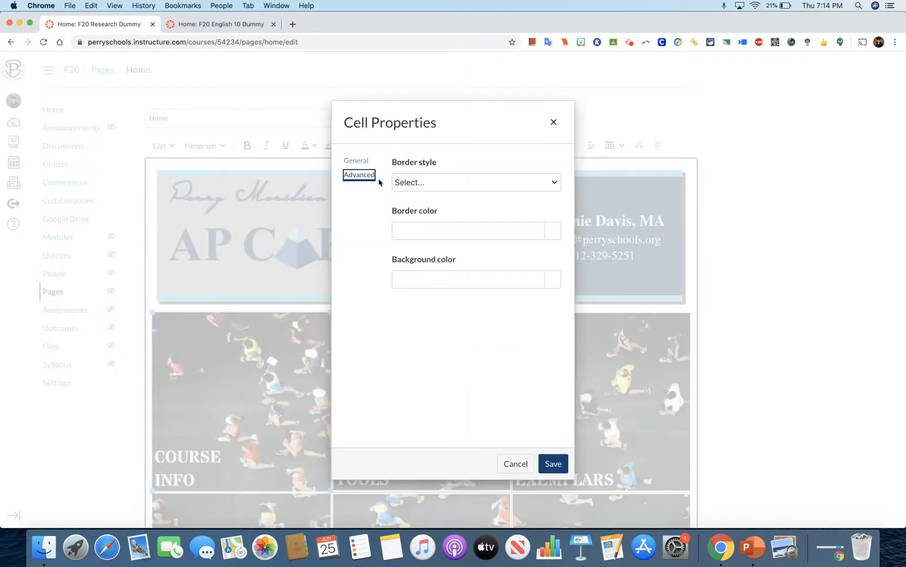
{"action": "left_click", "coordinate": [420, 182]}
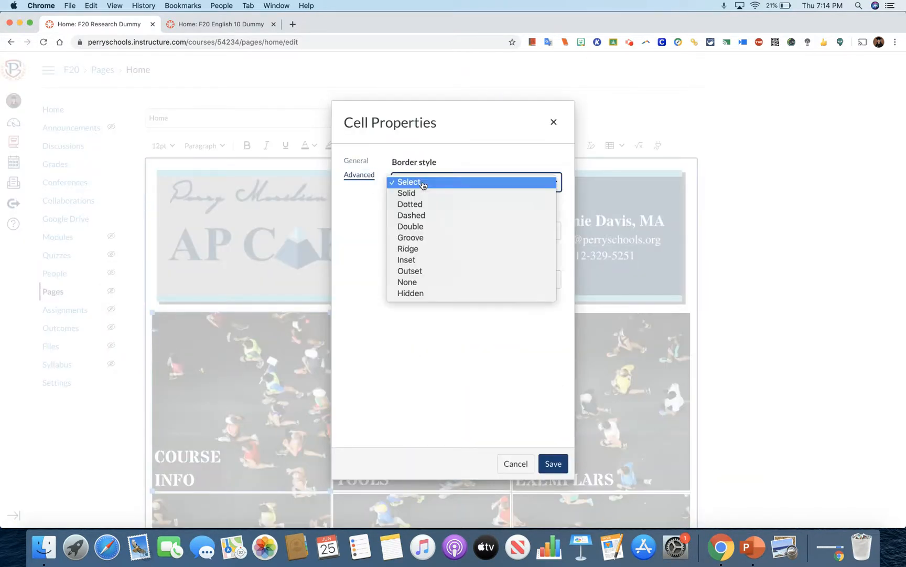
{"action": "left_click", "coordinate": [419, 293]}
{"action": "left_click", "coordinate": [555, 464]}
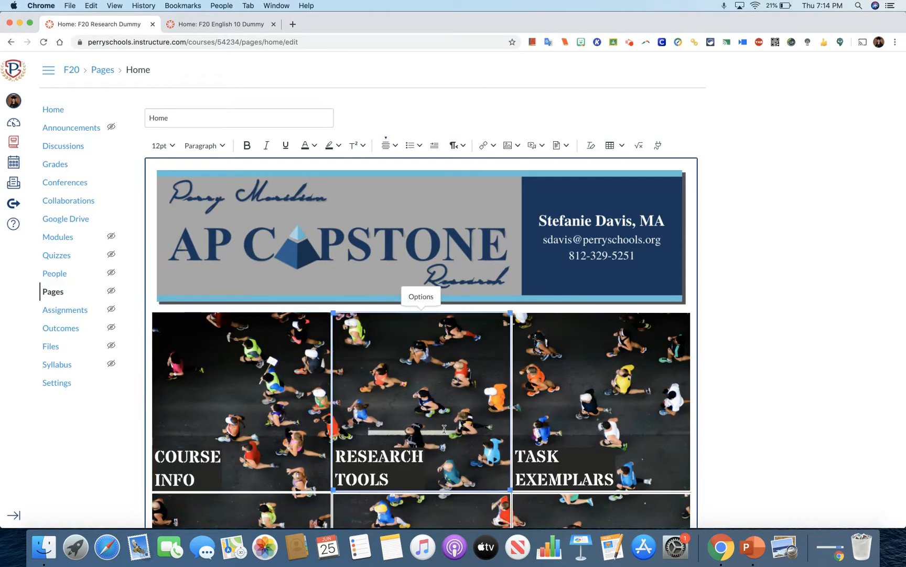
Set the border style of the Research Tools image's cell to Hidden in its advanced cell properties and save them.
{"action": "left_click", "coordinate": [613, 147]}
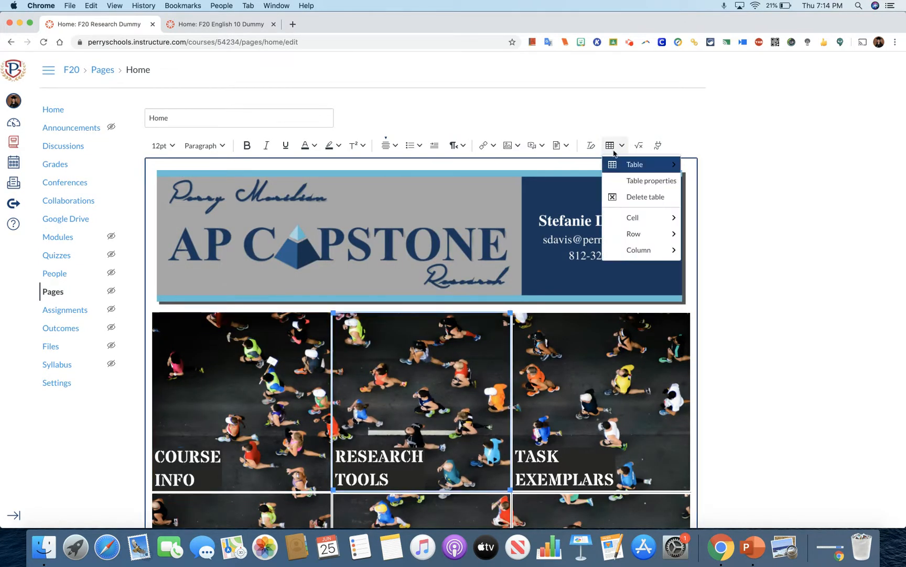
{"action": "mouse_move", "coordinate": [619, 168]}
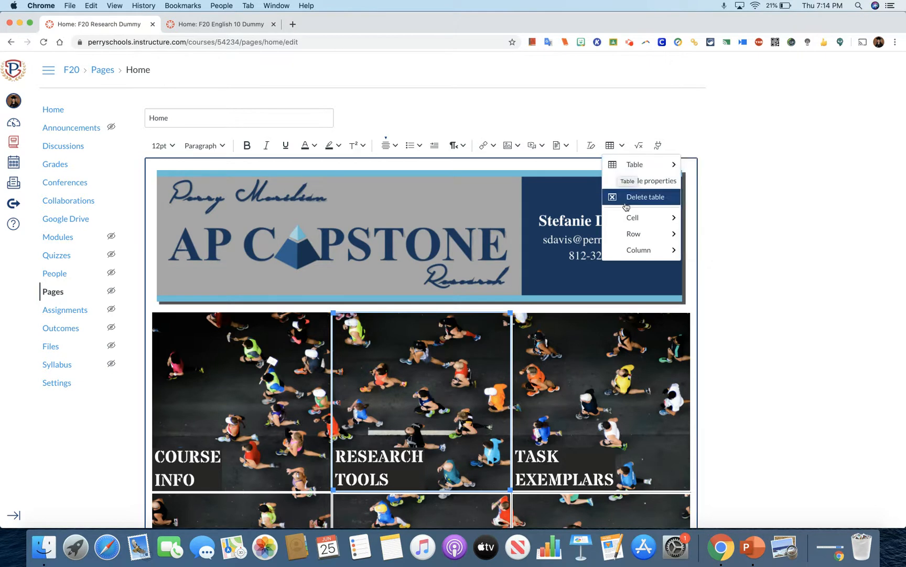
{"action": "mouse_move", "coordinate": [630, 220]}
{"action": "left_click", "coordinate": [702, 217]}
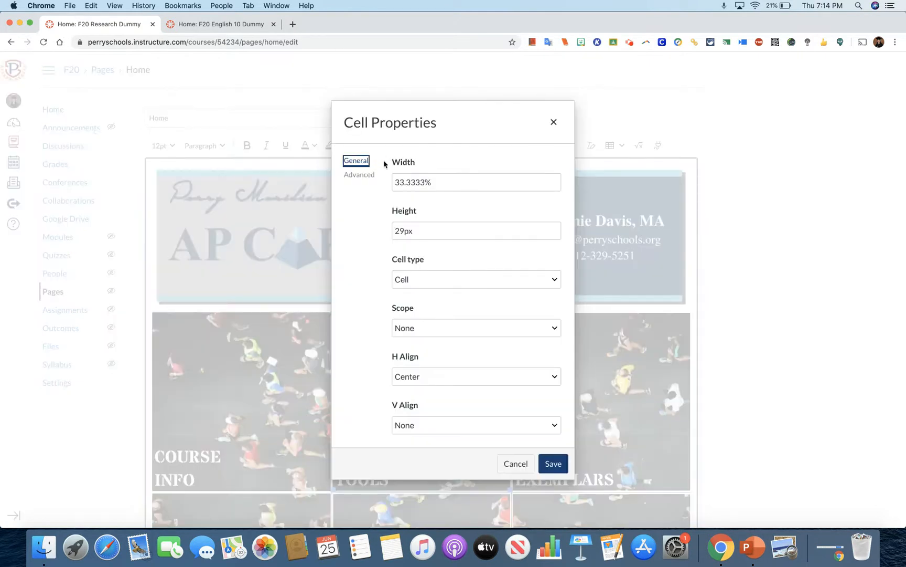
{"action": "left_click", "coordinate": [362, 176]}
{"action": "left_click", "coordinate": [392, 182]}
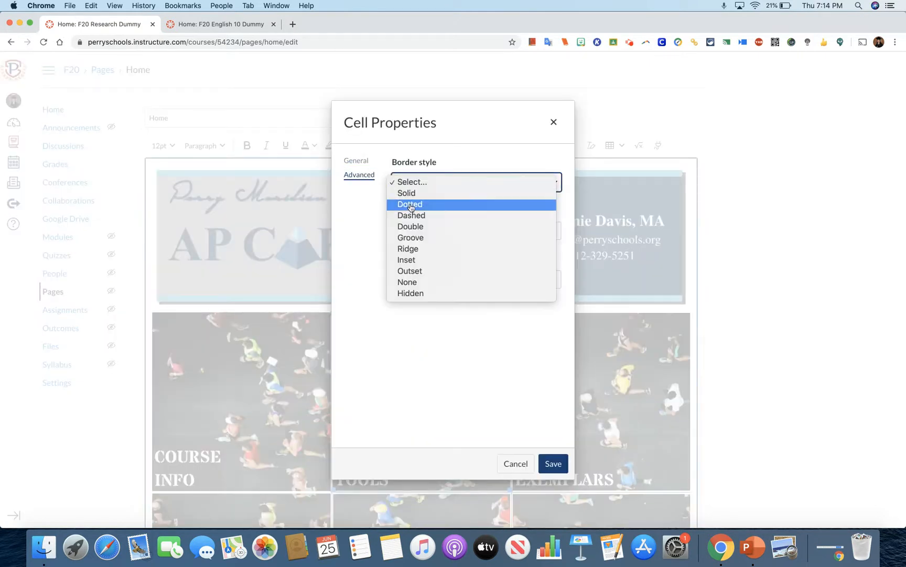
{"action": "left_click", "coordinate": [412, 293]}
{"action": "left_click", "coordinate": [553, 463]}
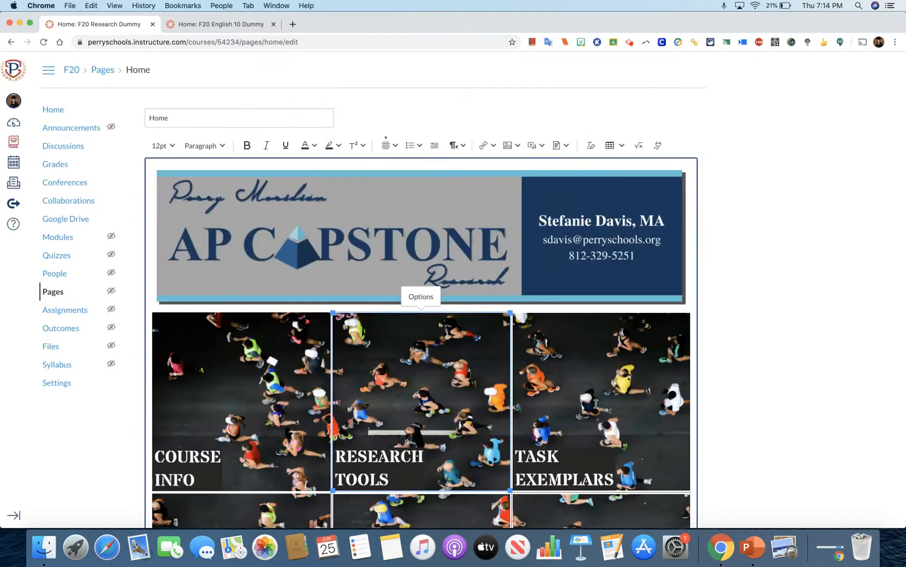
Set the Task Exemplars image's cell to a Hidden border style in its advanced cell properties and save the change.
{"action": "left_click", "coordinate": [619, 145]}
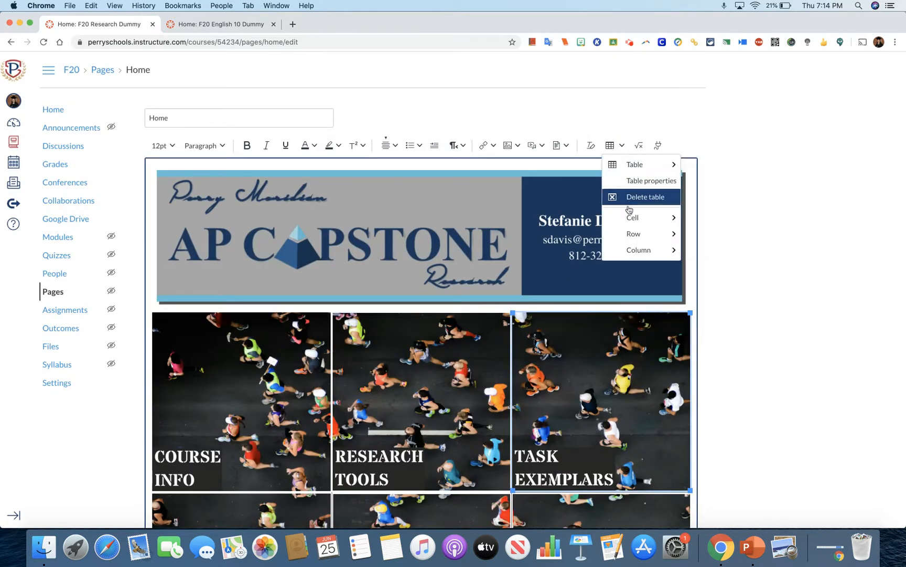
{"action": "mouse_move", "coordinate": [634, 218]}
{"action": "left_click", "coordinate": [701, 220]}
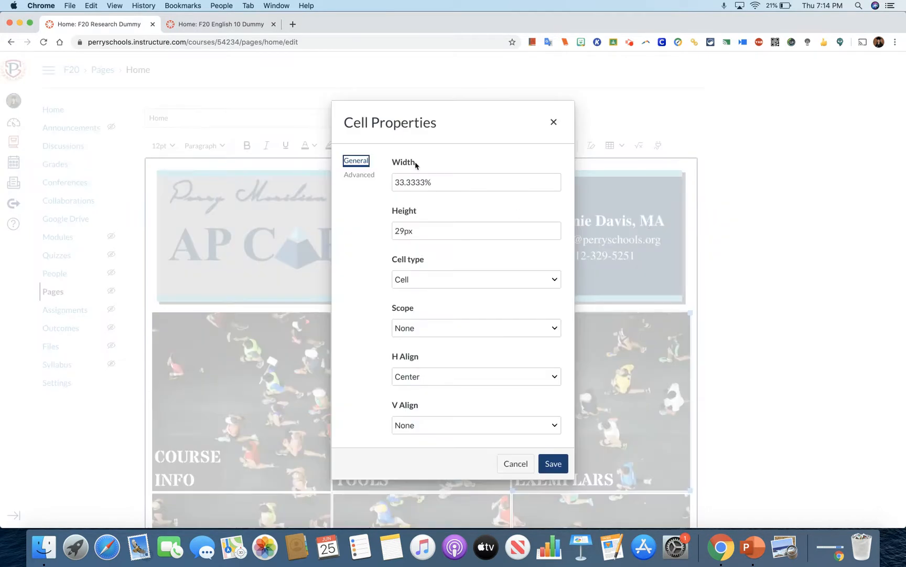
{"action": "left_click", "coordinate": [367, 175]}
{"action": "left_click", "coordinate": [425, 182]}
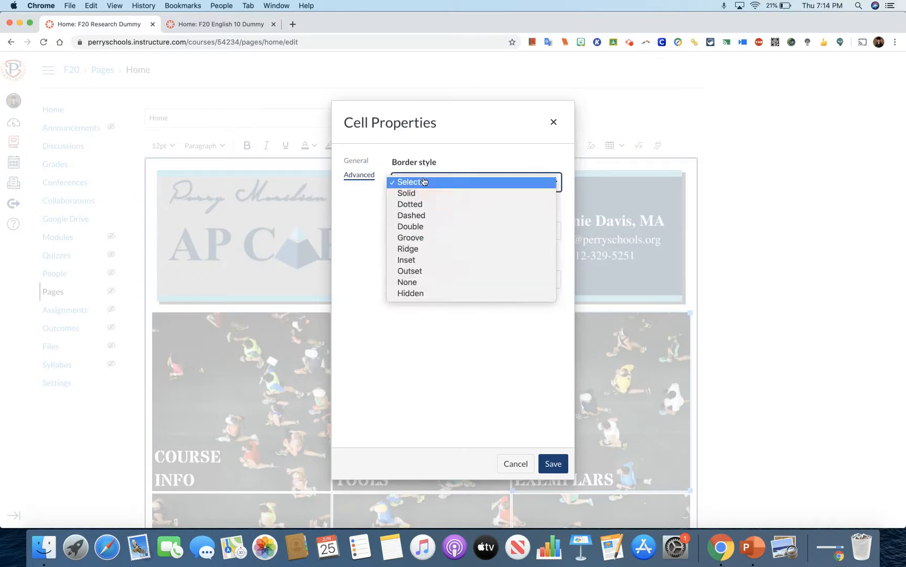
{"action": "left_click", "coordinate": [419, 294]}
{"action": "left_click", "coordinate": [552, 463]}
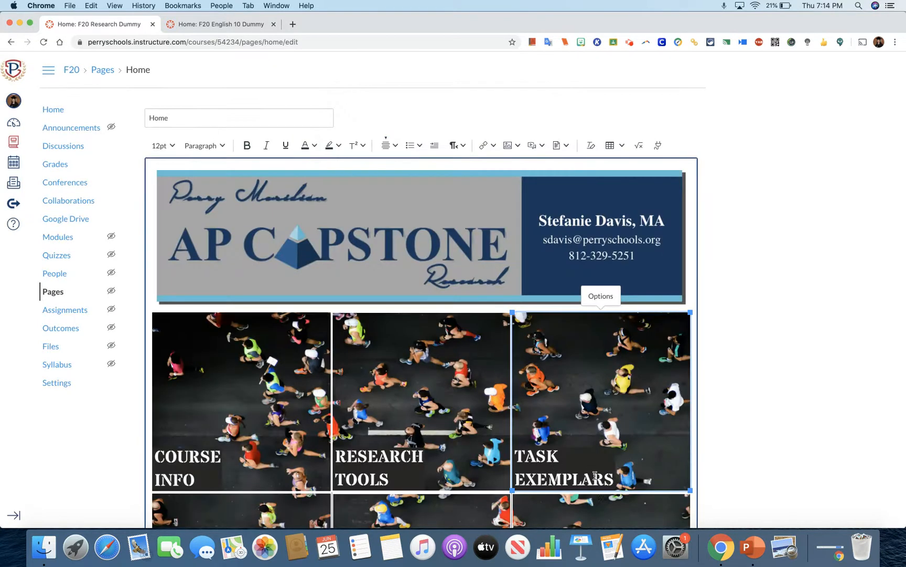
Select the College Wall image below Task Exemplars, set its cell's border style to Hidden and save the cell properties.
{"action": "left_click", "coordinate": [597, 512]}
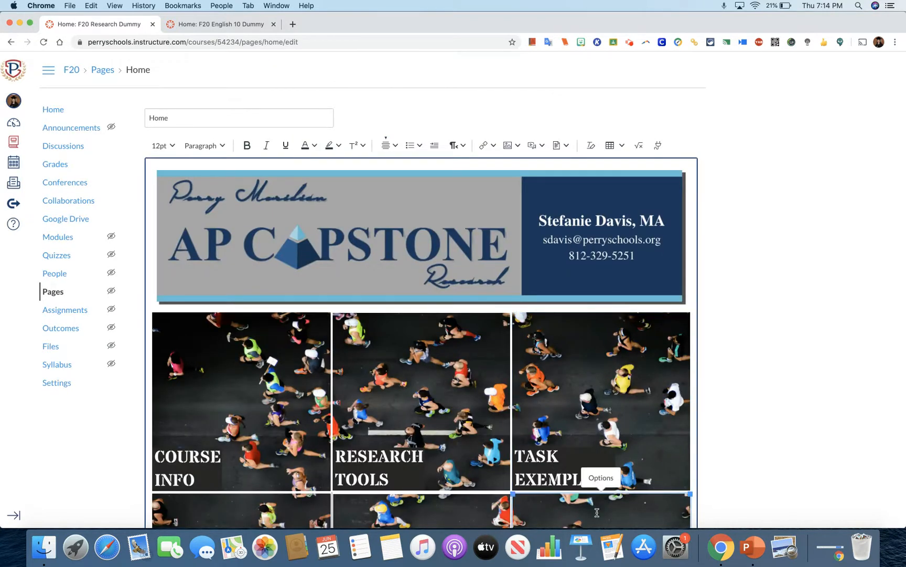
{"action": "left_click", "coordinate": [622, 146]}
{"action": "mouse_move", "coordinate": [626, 223]}
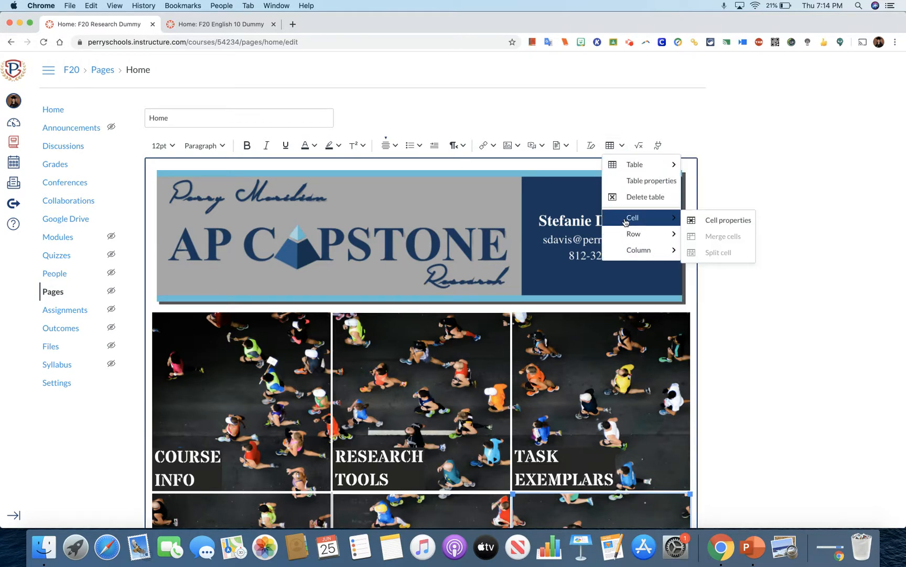
{"action": "left_click", "coordinate": [705, 221]}
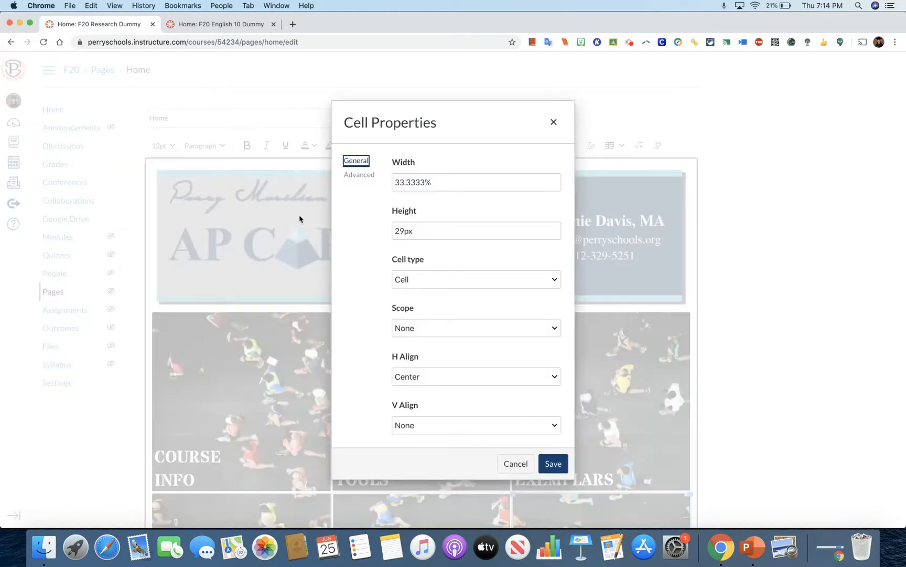
{"action": "left_click", "coordinate": [350, 176]}
{"action": "left_click", "coordinate": [423, 182]}
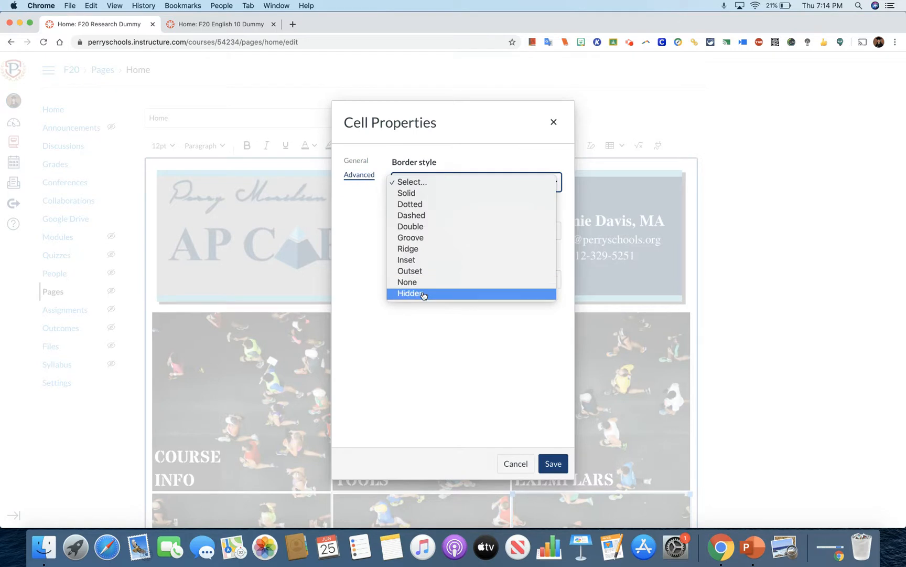
{"action": "left_click", "coordinate": [422, 294]}
{"action": "left_click", "coordinate": [554, 464]}
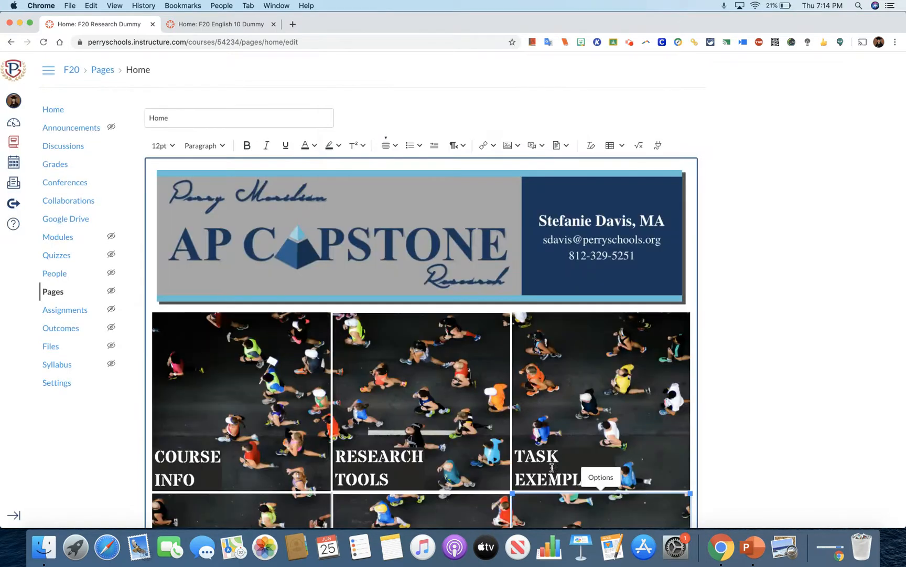
Select the POD image below Research Tools, set its cell's border style to Hidden and save the cell properties.
{"action": "left_click", "coordinate": [436, 505]}
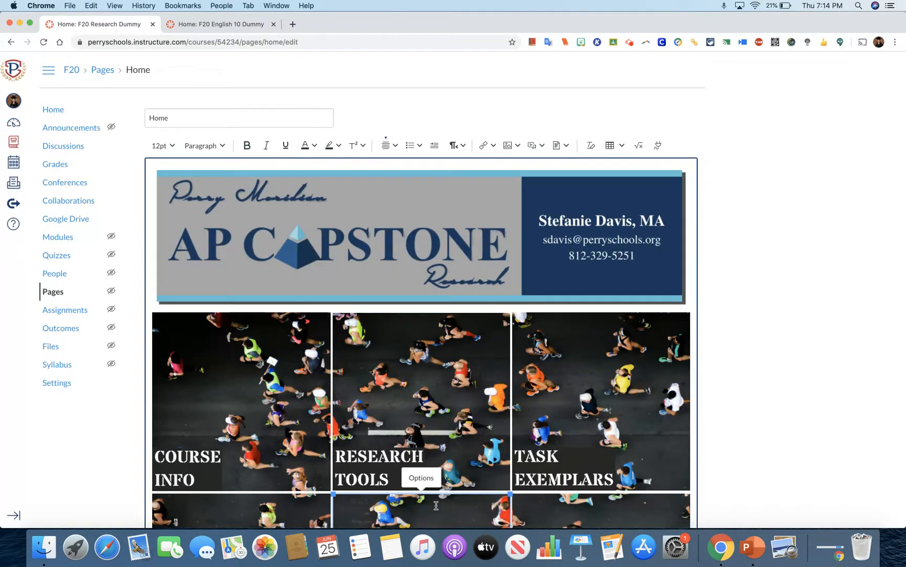
{"action": "left_click", "coordinate": [611, 145]}
{"action": "mouse_move", "coordinate": [633, 218]}
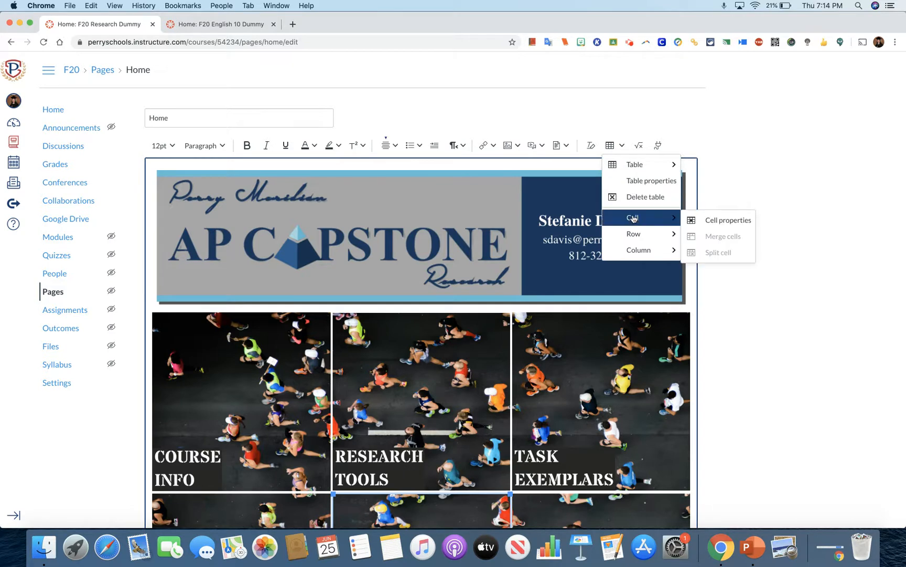
{"action": "left_click", "coordinate": [696, 221]}
{"action": "left_click", "coordinate": [362, 175]}
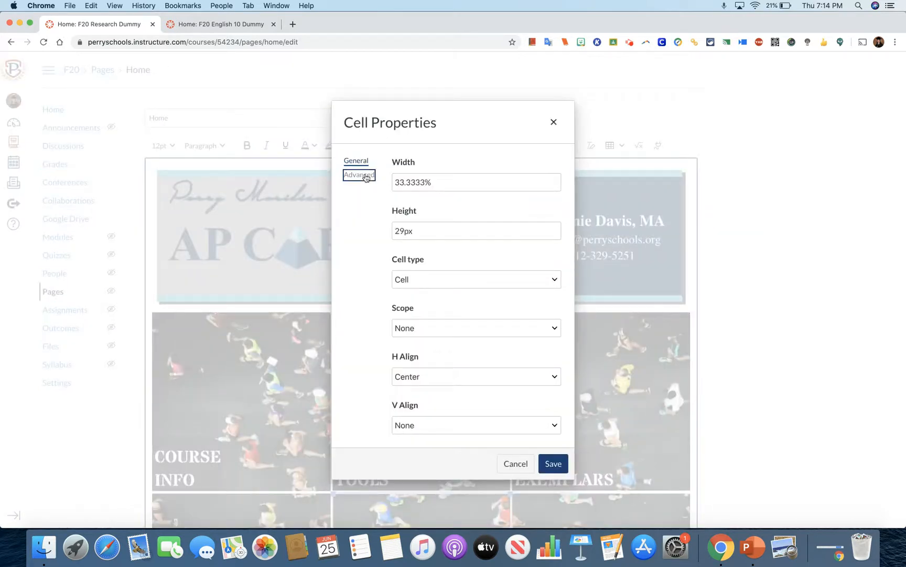
{"action": "left_click", "coordinate": [422, 183]}
{"action": "left_click", "coordinate": [423, 294]}
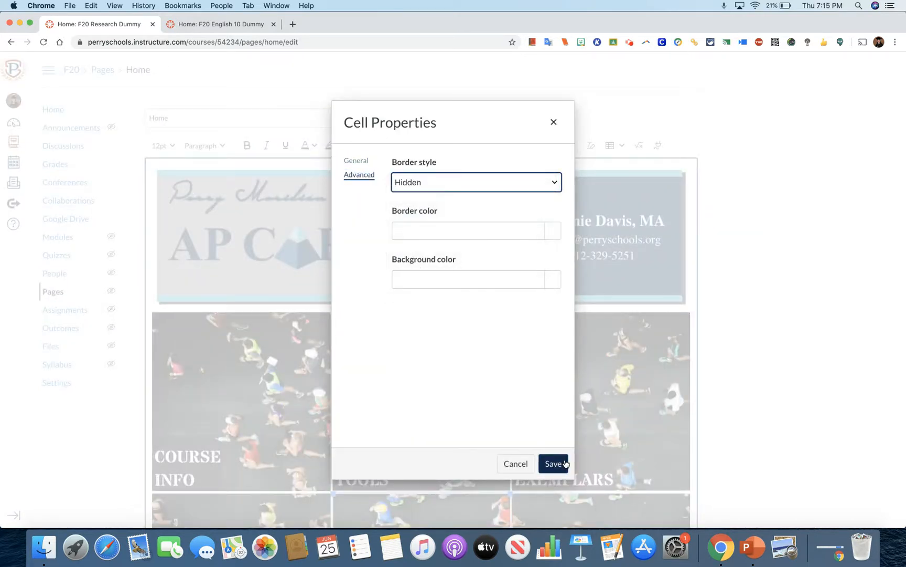
{"action": "left_click", "coordinate": [553, 463]}
Select the Academic Paper image below Course Info, set its cell's border style to Hidden and save the cell properties.
{"action": "left_click", "coordinate": [275, 504]}
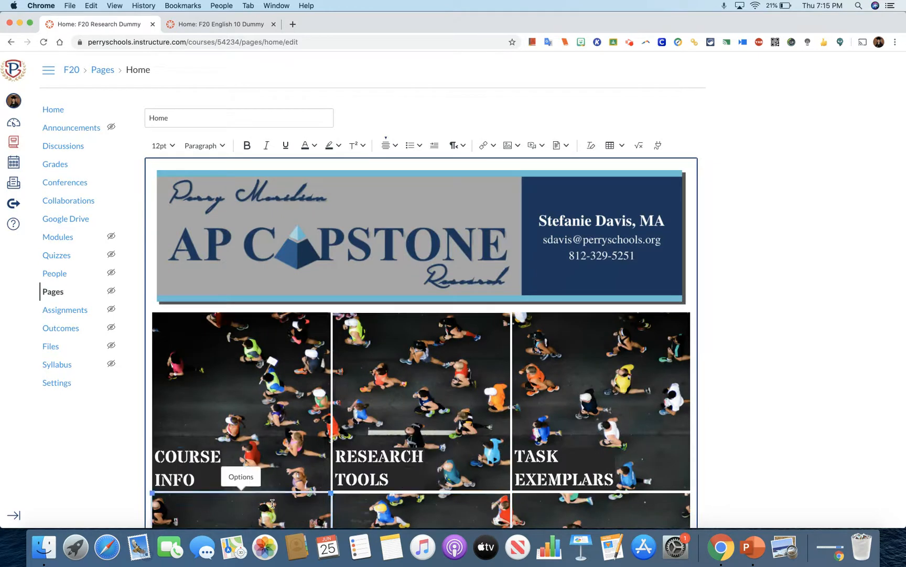
{"action": "left_click", "coordinate": [615, 147]}
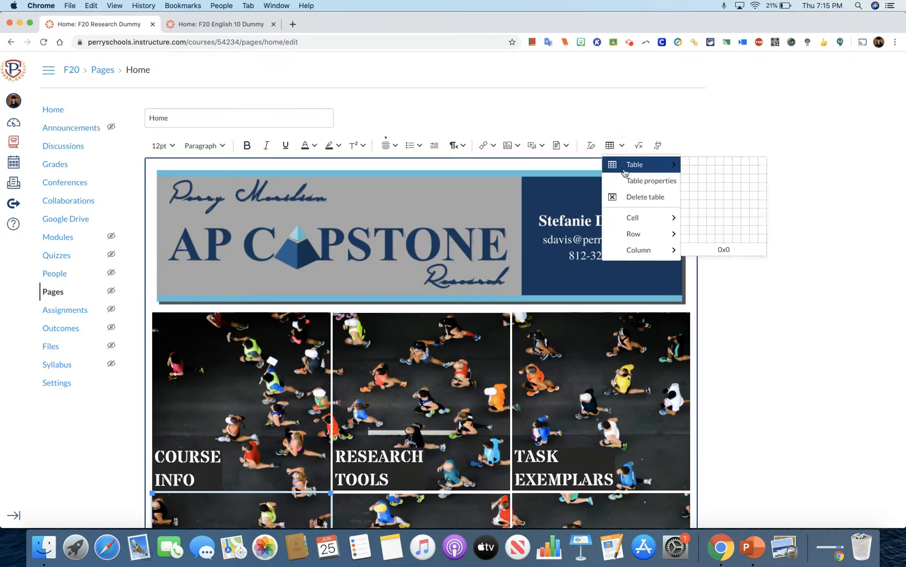
{"action": "mouse_move", "coordinate": [666, 218]}
{"action": "left_click", "coordinate": [698, 220]}
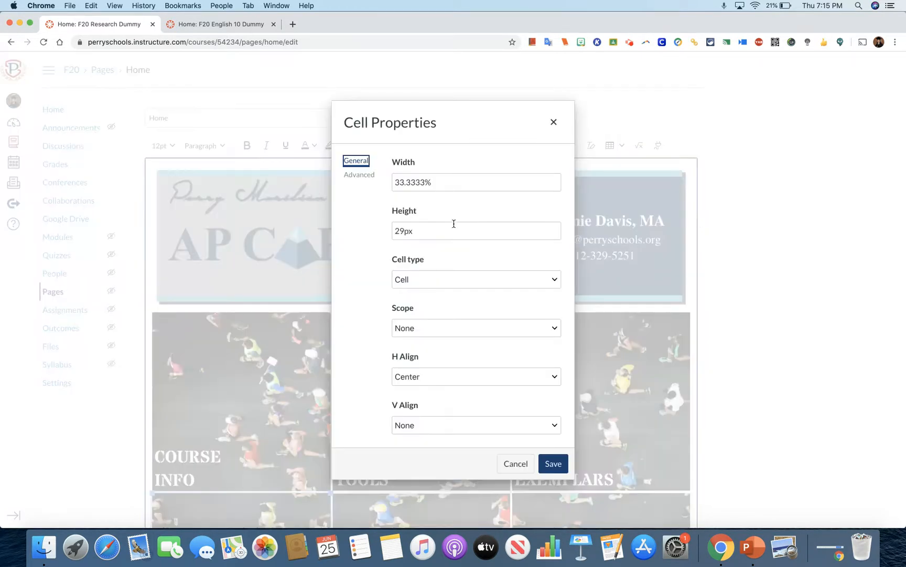
{"action": "left_click", "coordinate": [360, 176]}
{"action": "left_click", "coordinate": [401, 182]}
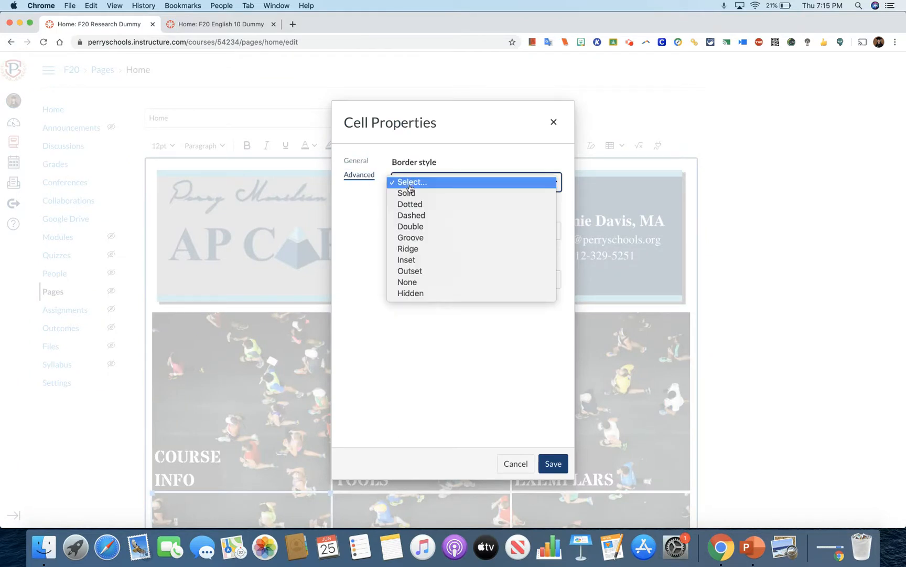
{"action": "left_click", "coordinate": [414, 293]}
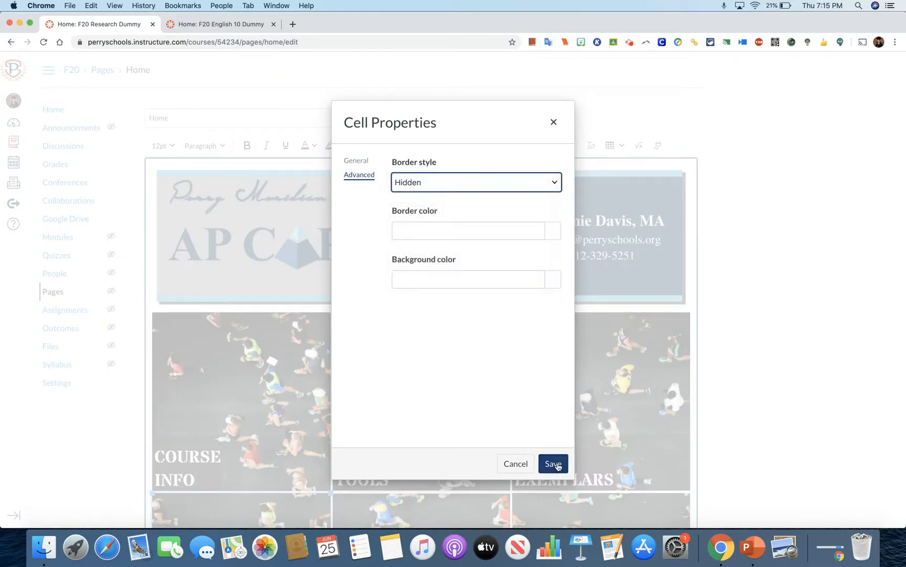
{"action": "left_click", "coordinate": [555, 464]}
Save the home page with its hidden cell borders and review the banner and button grid in the course's Home view.
{"action": "scroll", "coordinate": [856, 321], "scroll_direction": "down", "scroll_amount": 5}
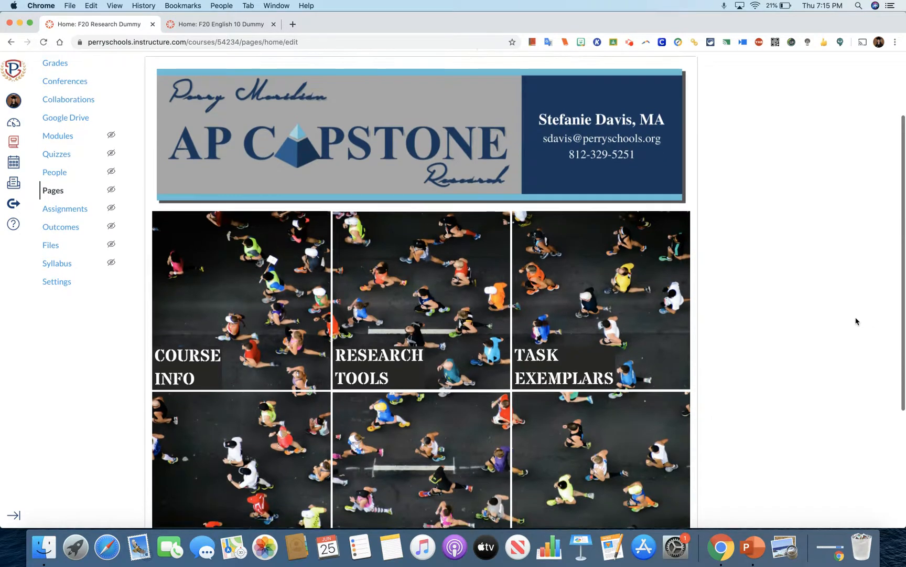
{"action": "scroll", "coordinate": [856, 321], "scroll_direction": "down", "scroll_amount": 1}
{"action": "scroll", "coordinate": [760, 433], "scroll_direction": "down", "scroll_amount": 1}
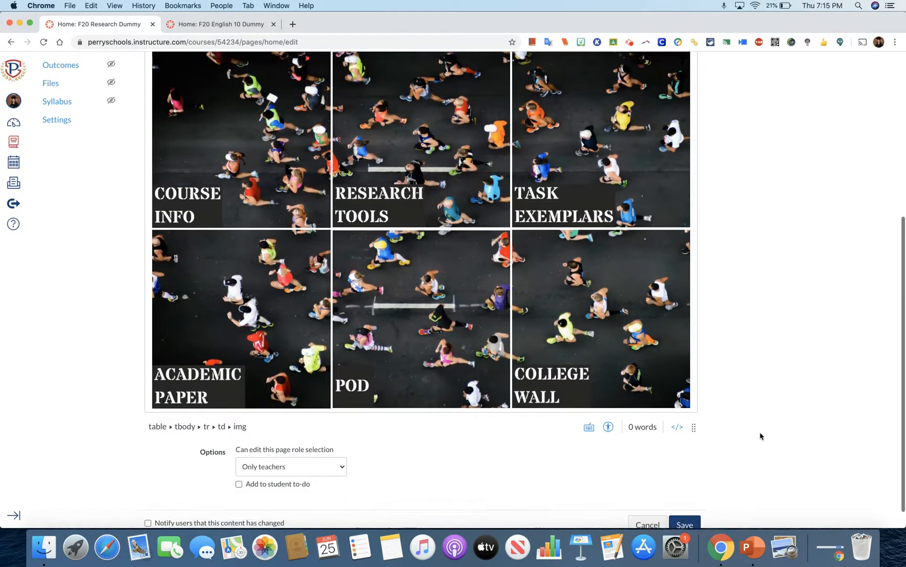
{"action": "left_click", "coordinate": [686, 499]}
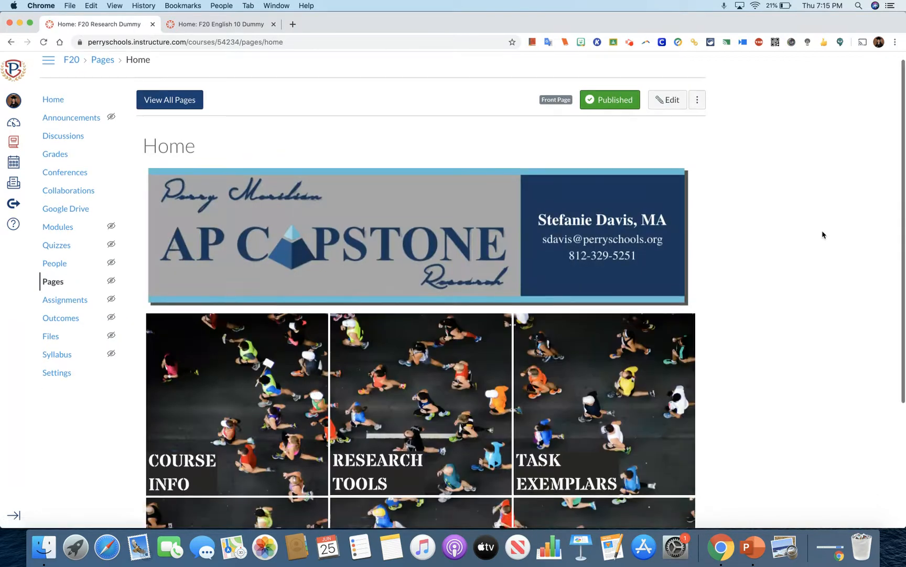
{"action": "scroll", "coordinate": [823, 235], "scroll_direction": "down", "scroll_amount": 3}
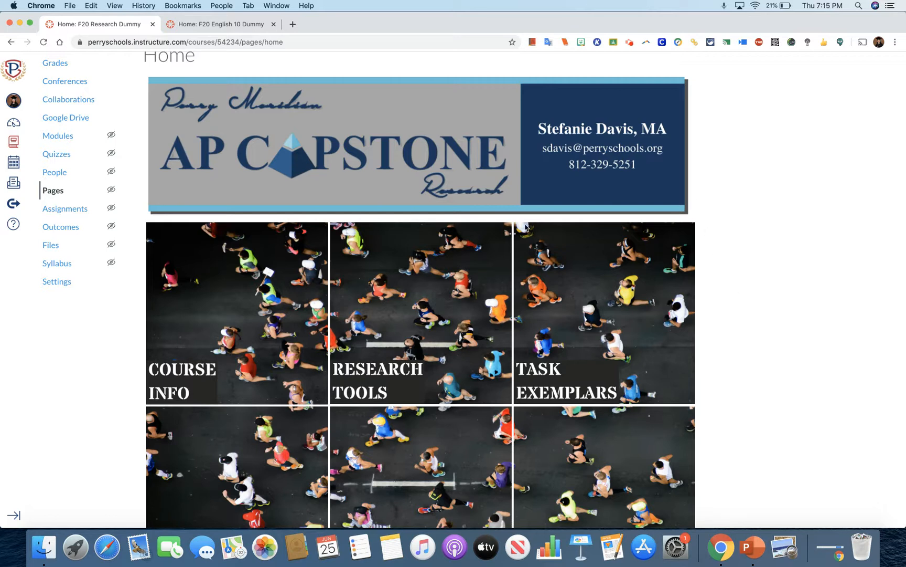
{"action": "scroll", "coordinate": [750, 372], "scroll_direction": "down", "scroll_amount": 2}
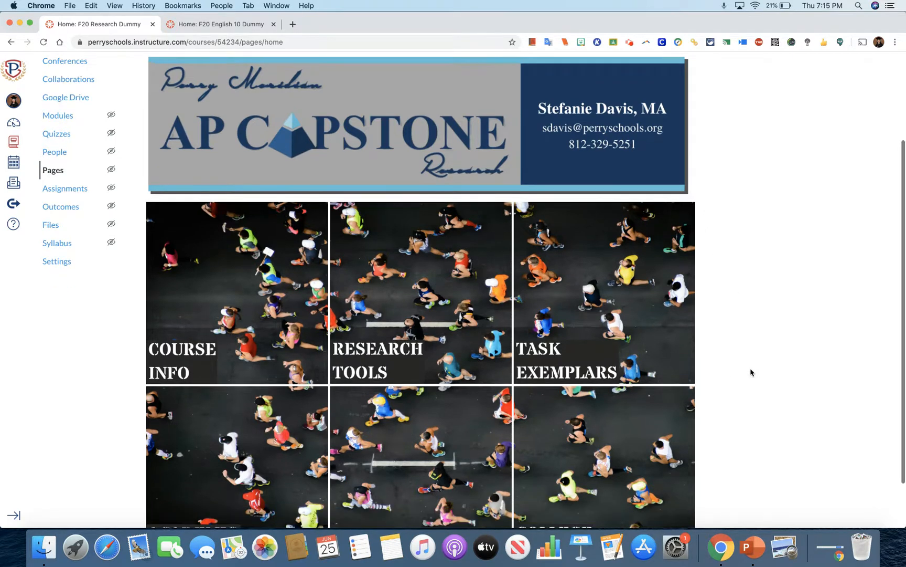
{"action": "scroll", "coordinate": [750, 372], "scroll_direction": "up", "scroll_amount": 3}
{"action": "scroll", "coordinate": [751, 372], "scroll_direction": "up", "scroll_amount": 2}
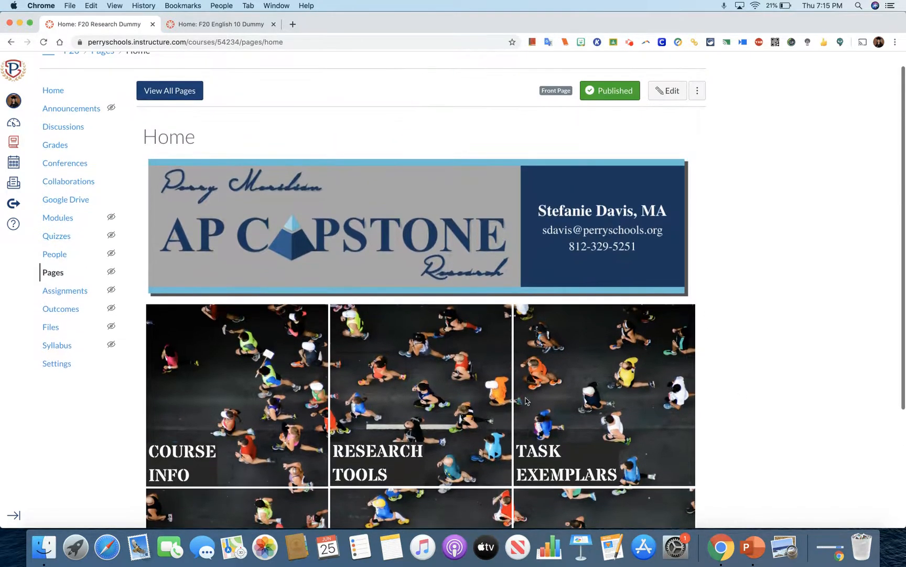
{"action": "left_click", "coordinate": [51, 91]}
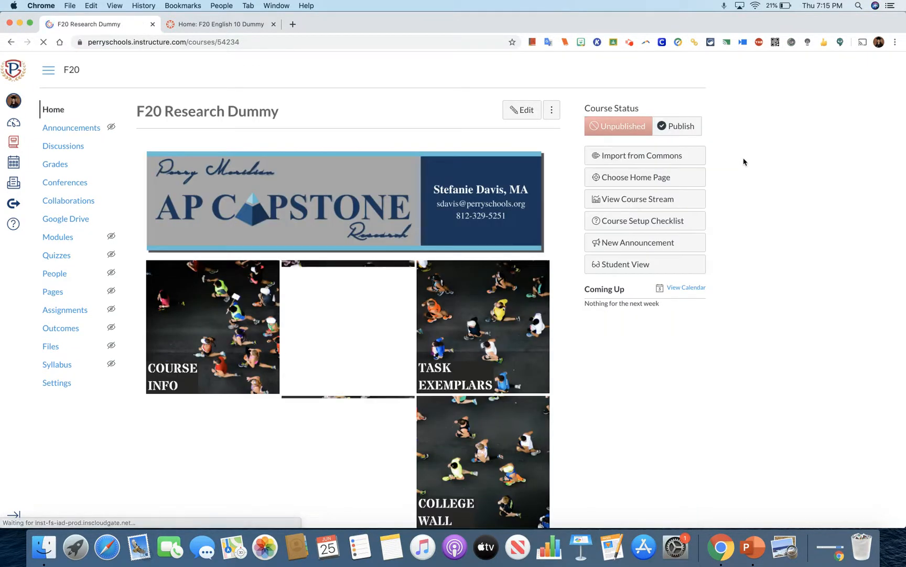
{"action": "scroll", "coordinate": [744, 161], "scroll_direction": "down", "scroll_amount": 1}
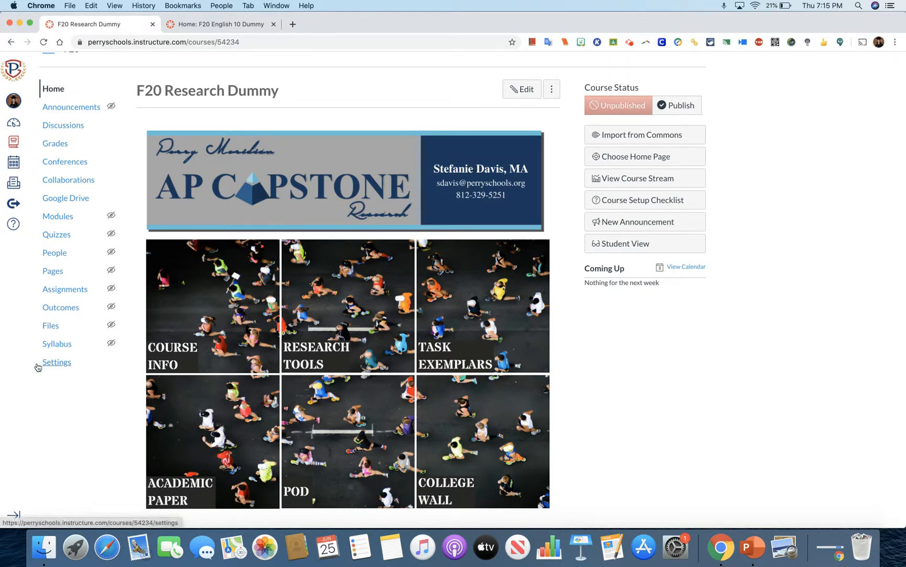
Add a new module named Course Information to the course's modules.
{"action": "left_click", "coordinate": [48, 218]}
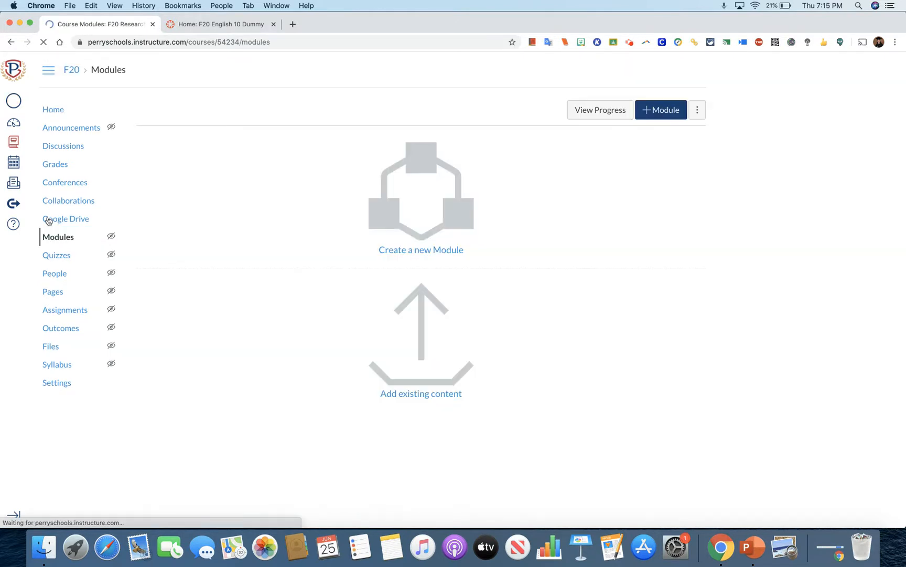
{"action": "left_click", "coordinate": [643, 115]}
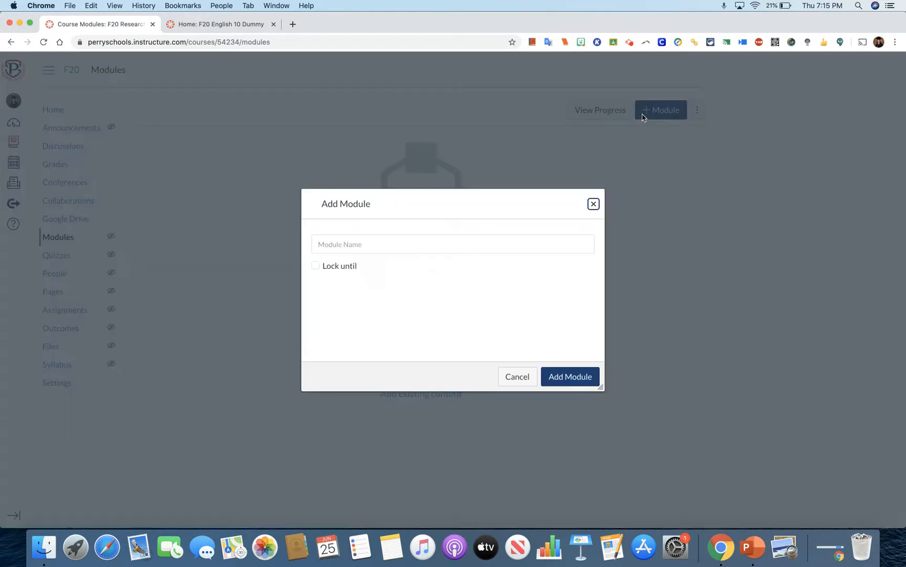
{"action": "left_click", "coordinate": [325, 247]}
{"action": "type", "text": "Course Infor"}
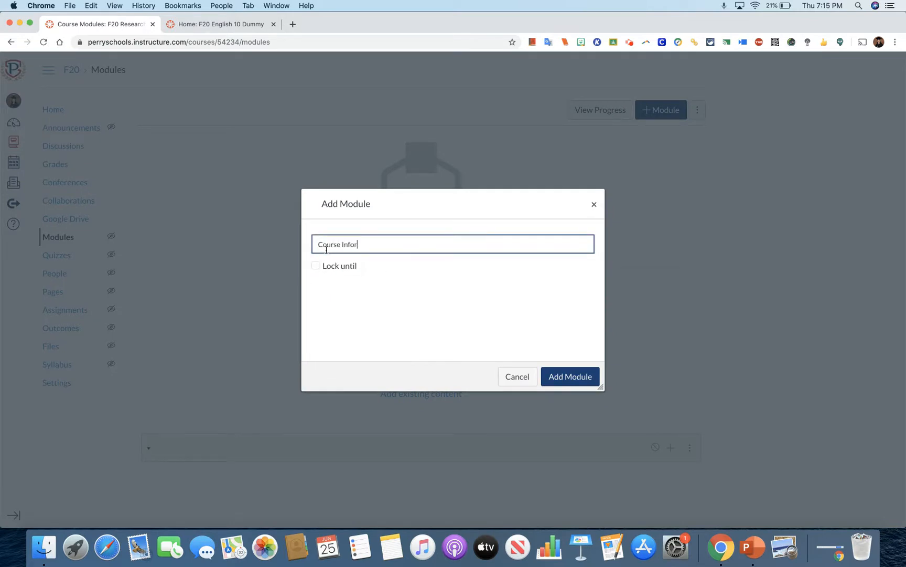
{"action": "type", "text": "mation"}
{"action": "left_click", "coordinate": [571, 376]}
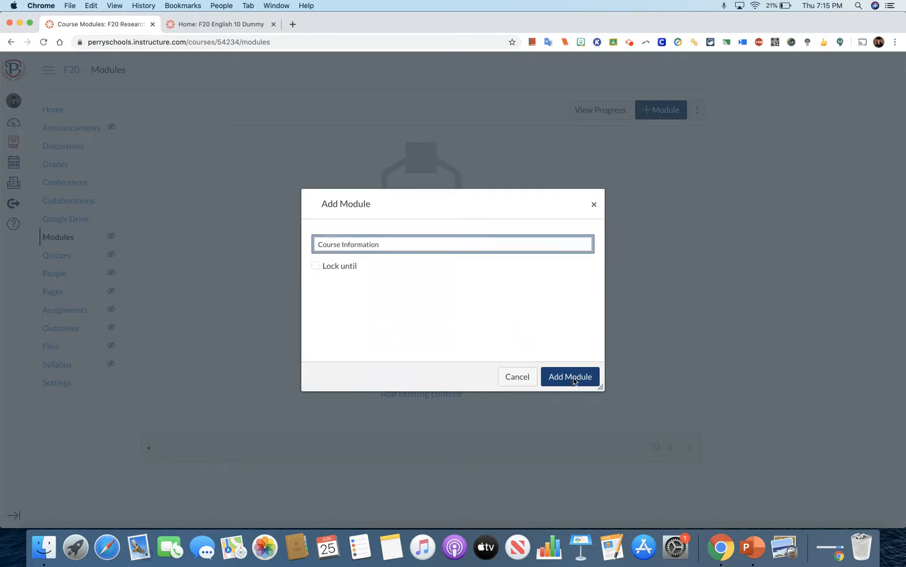
Add a new page named CI Landing Page to the Course Information module.
{"action": "left_click", "coordinate": [671, 161]}
{"action": "left_click", "coordinate": [398, 208]}
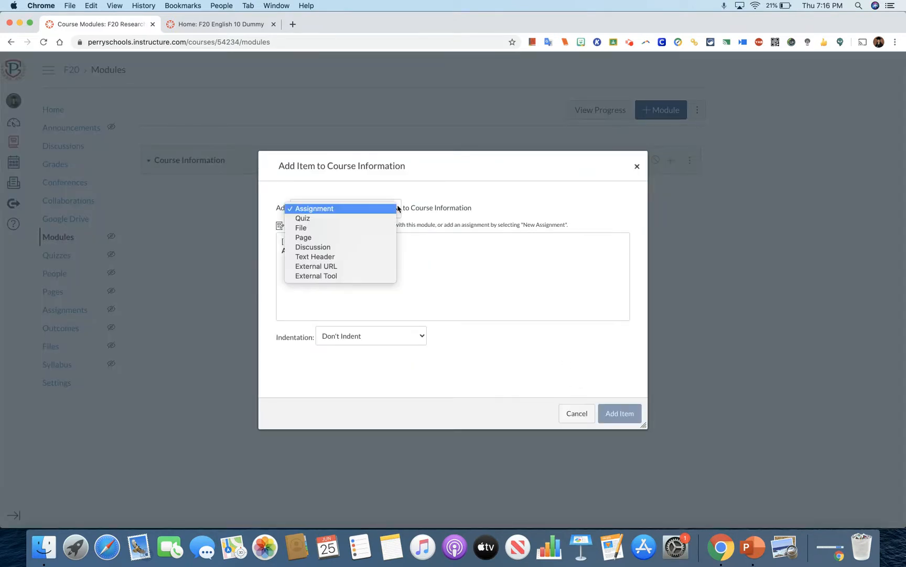
{"action": "left_click", "coordinate": [370, 237]}
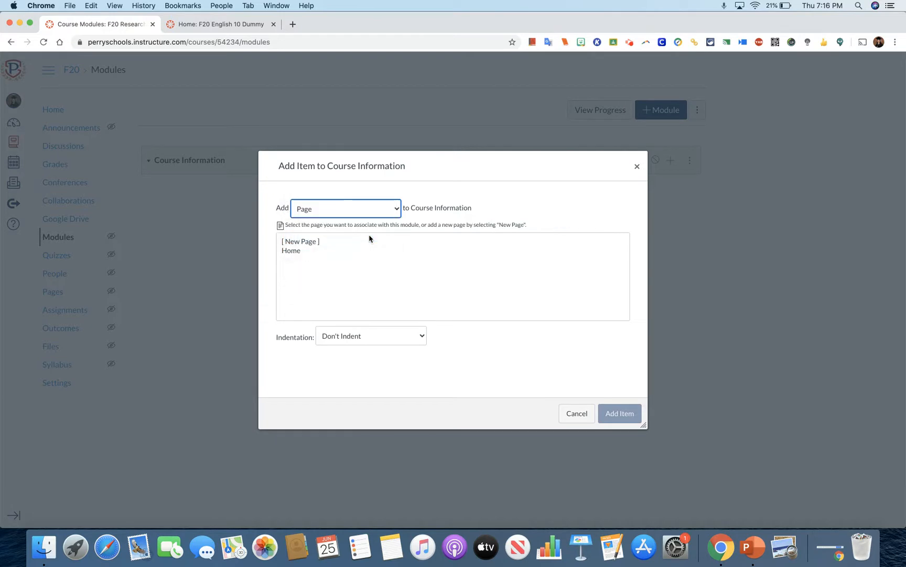
{"action": "left_click", "coordinate": [314, 243]}
{"action": "left_click", "coordinate": [325, 332]}
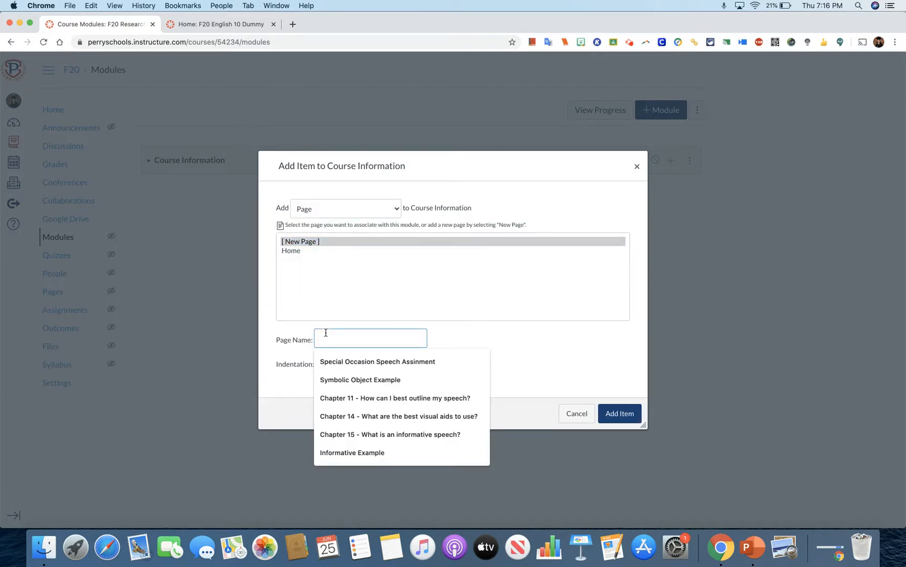
{"action": "type", "text": "Ch"}
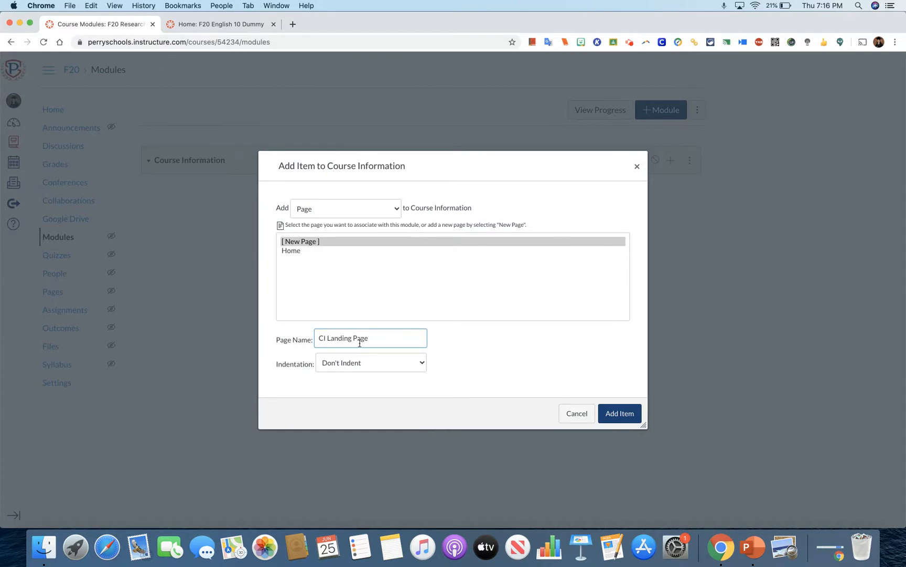
{"action": "left_click", "coordinate": [628, 414]}
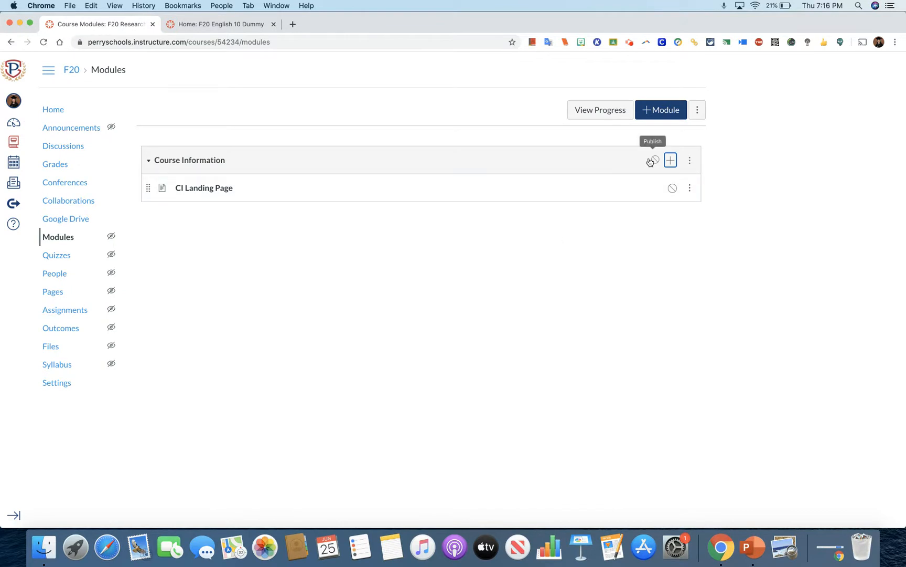
Open the course home page for editing and link the Course Info image to the CI Landing Page.
{"action": "left_click", "coordinate": [58, 111]}
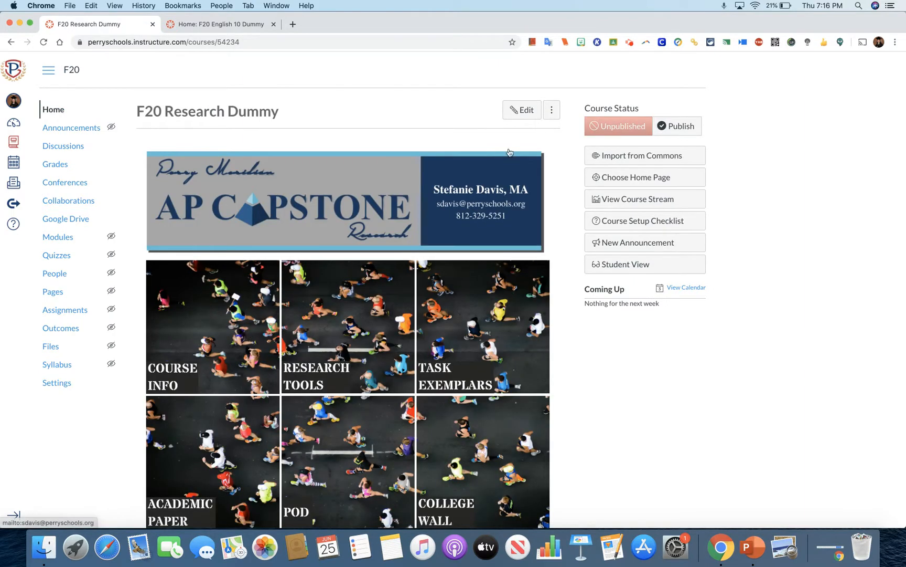
{"action": "left_click", "coordinate": [515, 111]}
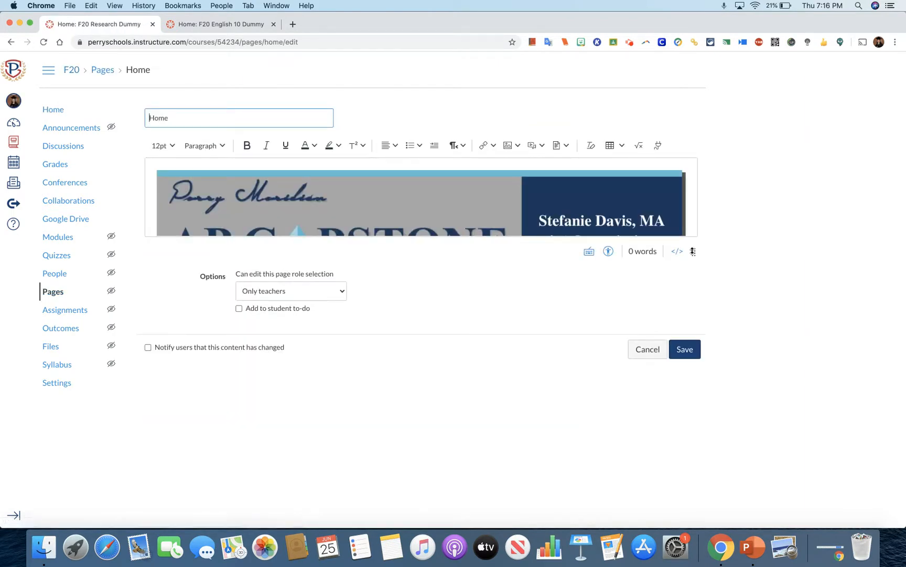
{"action": "left_click_drag", "start_coordinate": [694, 252], "coordinate": [693, 498]}
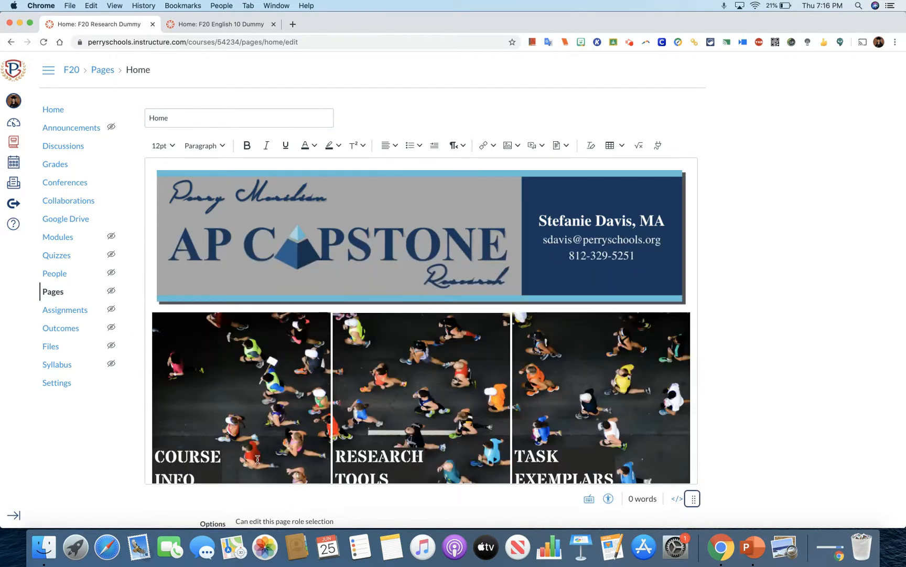
{"action": "left_click", "coordinate": [235, 391]}
{"action": "left_click", "coordinate": [492, 147]}
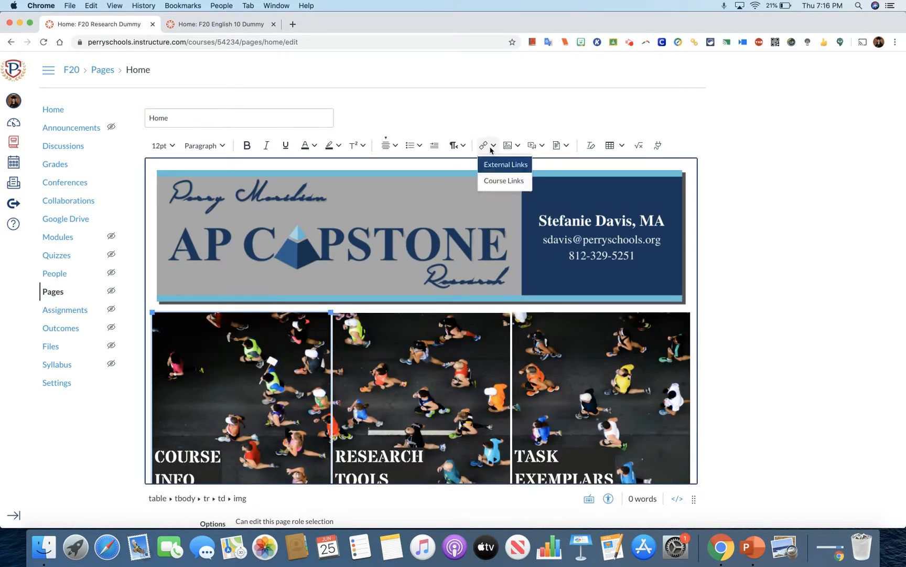
{"action": "left_click", "coordinate": [493, 180]}
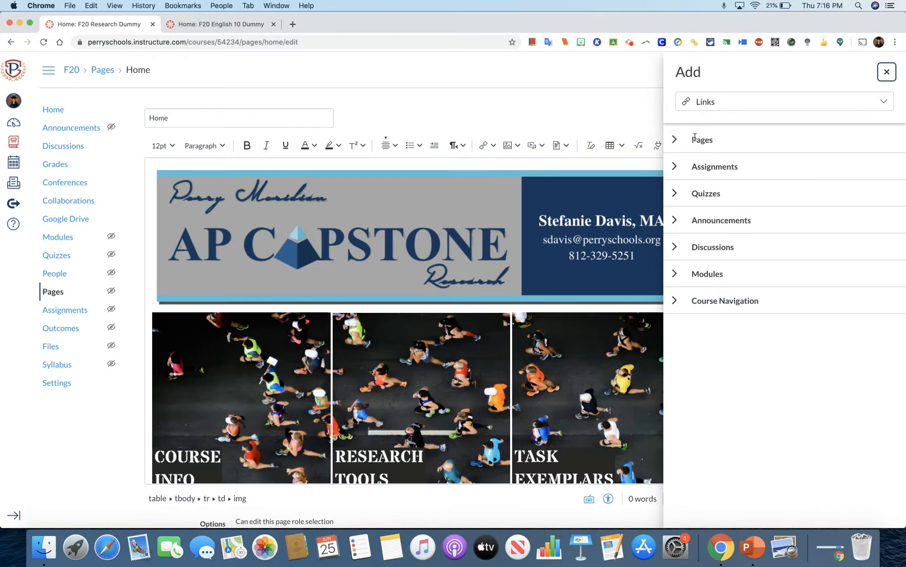
{"action": "left_click", "coordinate": [675, 140]}
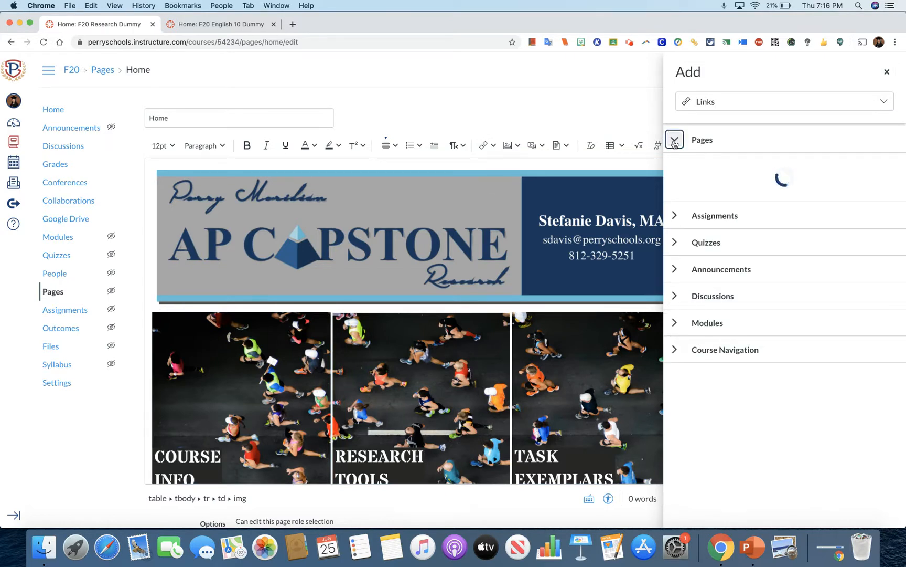
{"action": "left_click", "coordinate": [717, 163]}
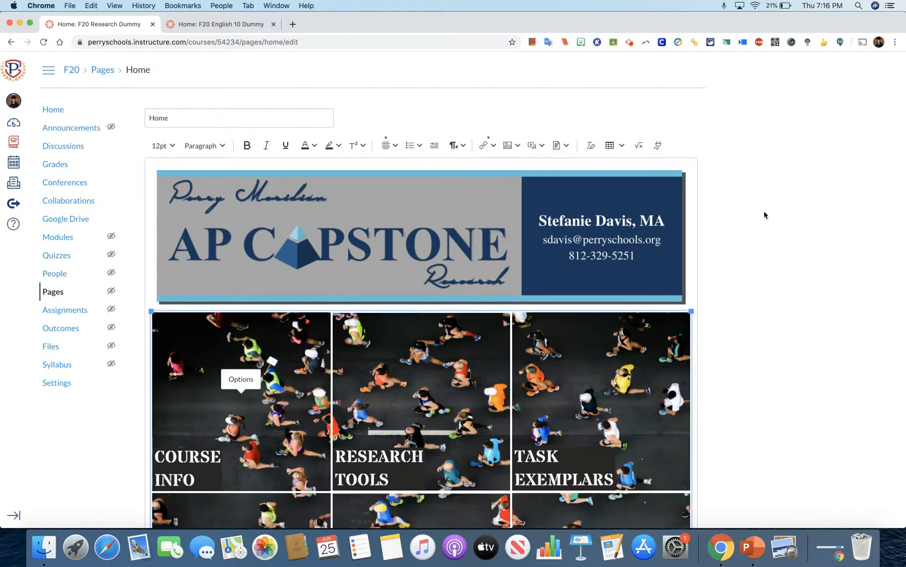
Save the home page and test the Course Info image's link to its landing page.
{"action": "scroll", "coordinate": [764, 215], "scroll_direction": "down", "scroll_amount": 5}
{"action": "scroll", "coordinate": [764, 215], "scroll_direction": "down", "scroll_amount": 2}
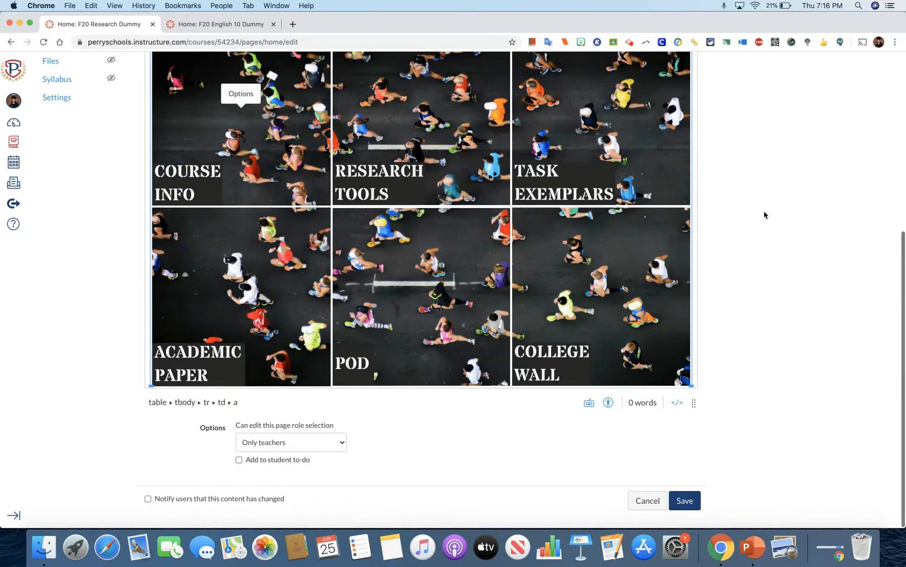
{"action": "left_click", "coordinate": [685, 501]}
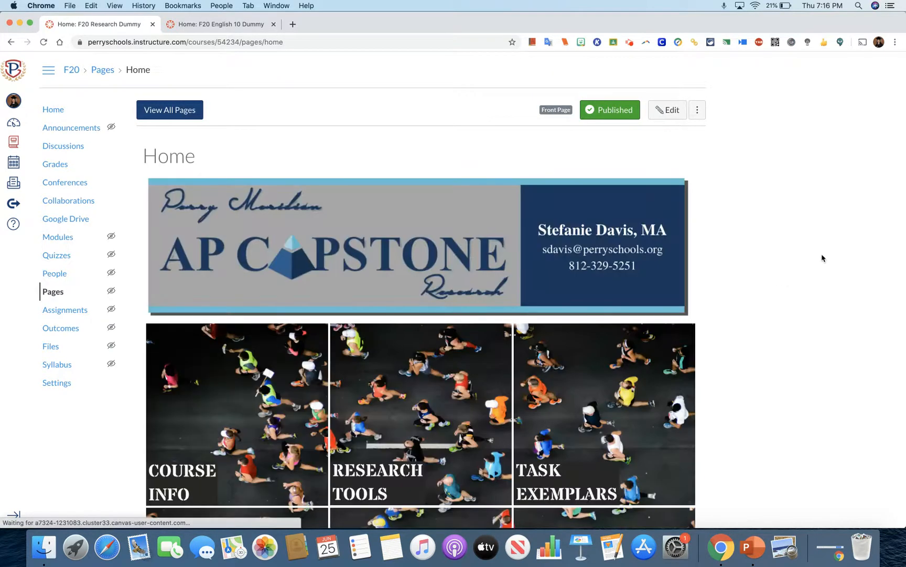
{"action": "scroll", "coordinate": [774, 258], "scroll_direction": "down", "scroll_amount": 3}
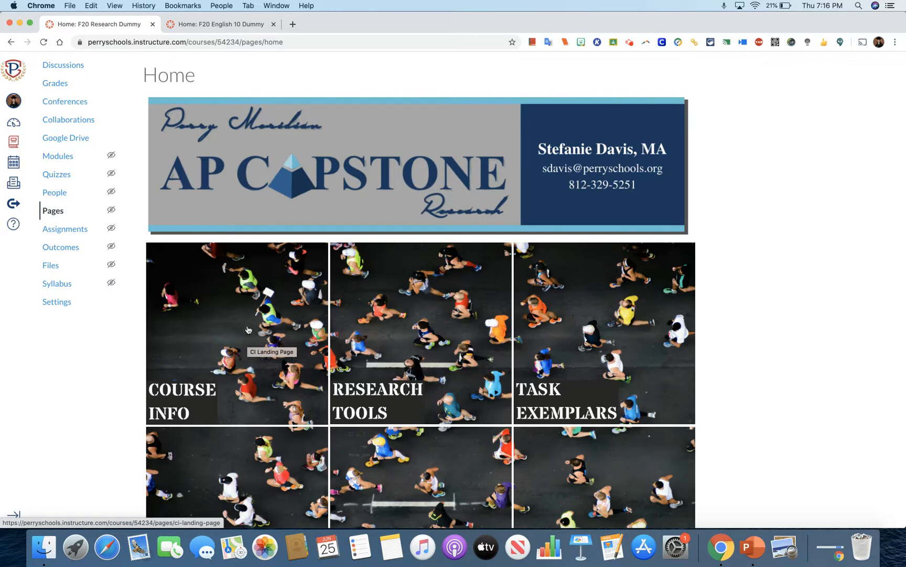
{"action": "left_click", "coordinate": [234, 354]}
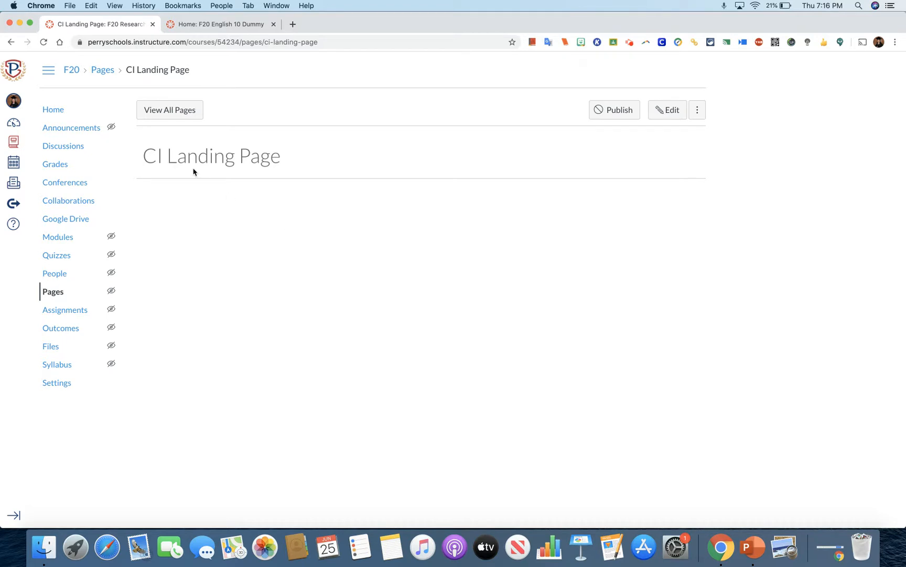
Return to the course's home view and look over the finished banner and button grid.
{"action": "left_click", "coordinate": [53, 111]}
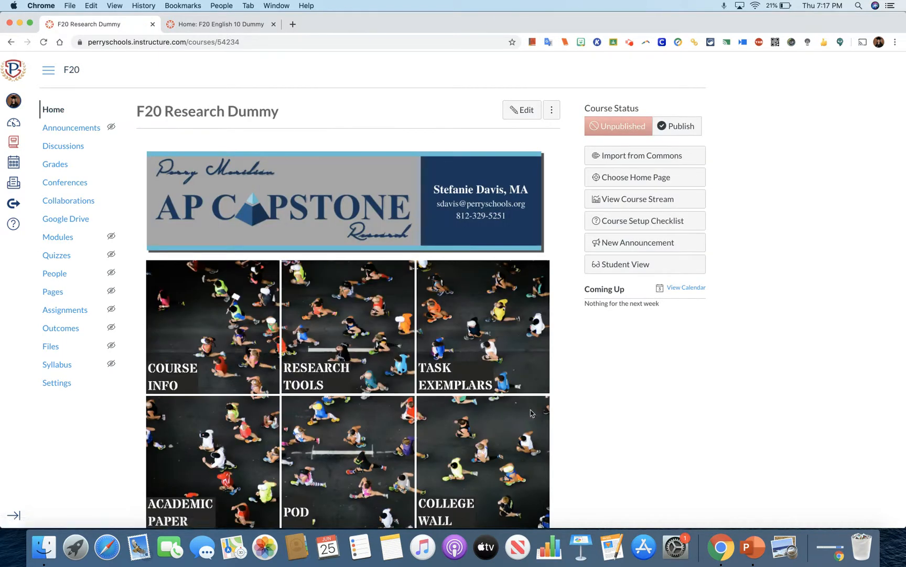
{"action": "scroll", "coordinate": [582, 413], "scroll_direction": "down", "scroll_amount": 1}
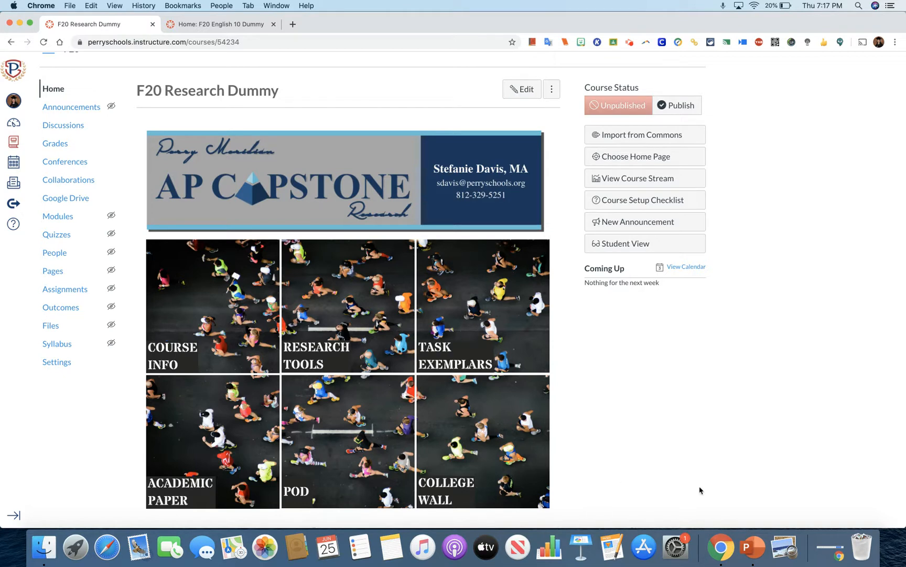
{"action": "scroll", "coordinate": [699, 490], "scroll_direction": "up", "scroll_amount": 1}
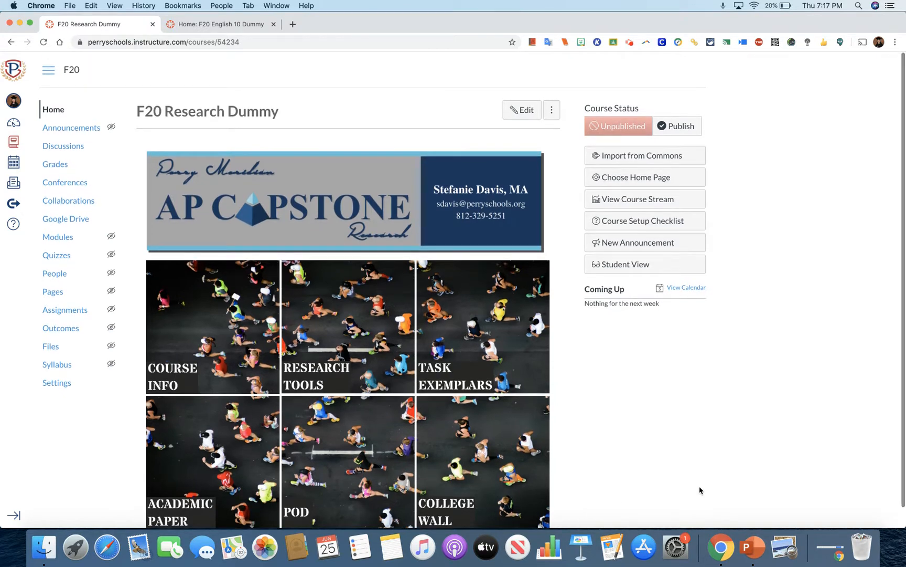
{"action": "scroll", "coordinate": [700, 490], "scroll_direction": "down", "scroll_amount": 1}
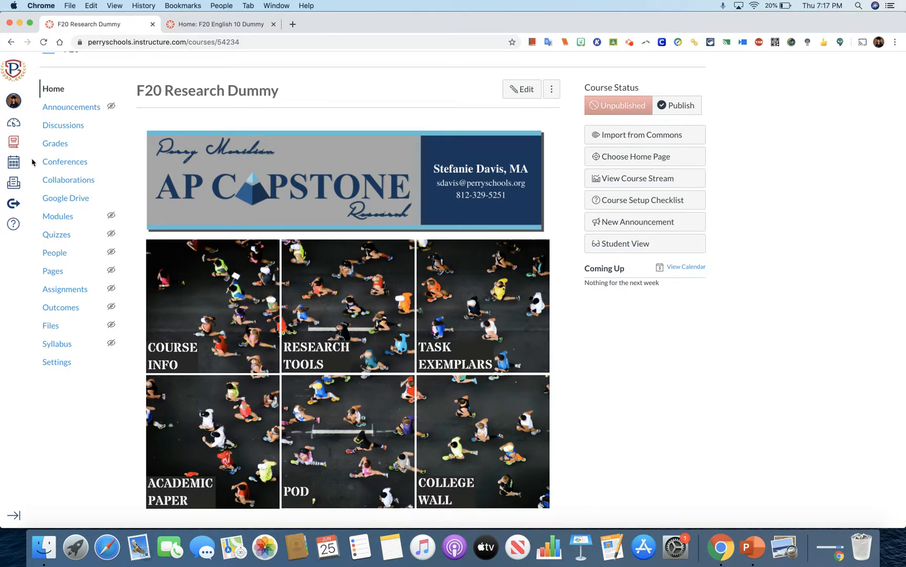
Switch to the F20 COMM143 Dummy course and follow its Part I: Speaking & Listening button.
{"action": "left_click", "coordinate": [14, 146]}
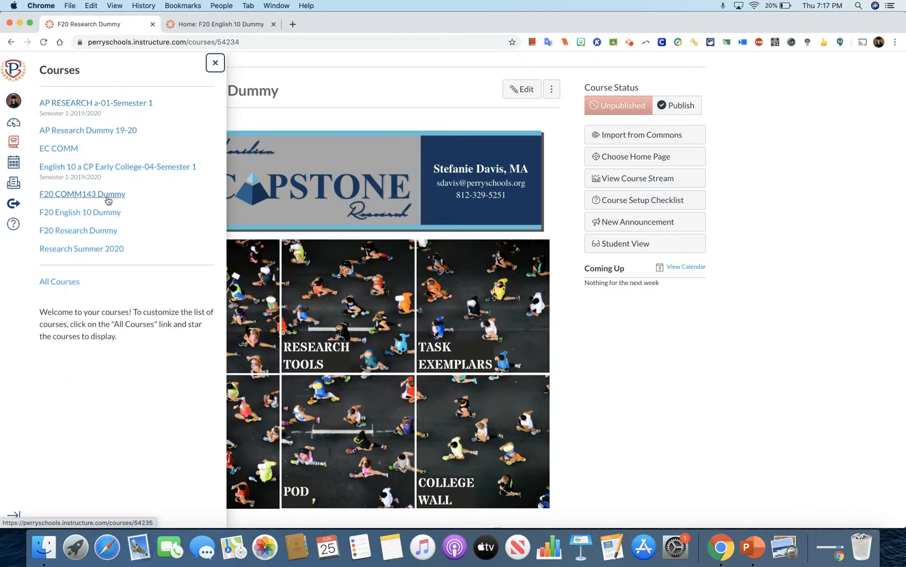
{"action": "left_click", "coordinate": [91, 194]}
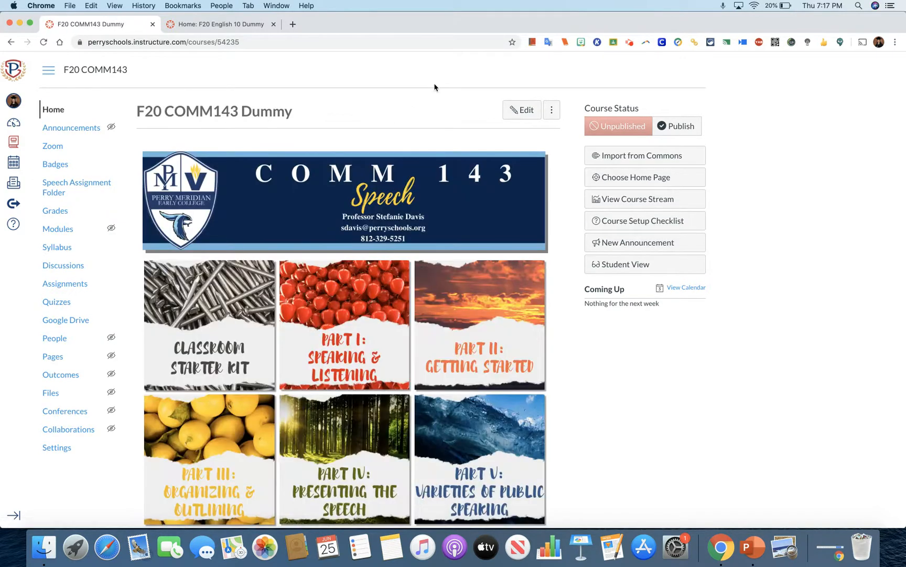
{"action": "scroll", "coordinate": [435, 87], "scroll_direction": "down", "scroll_amount": 2}
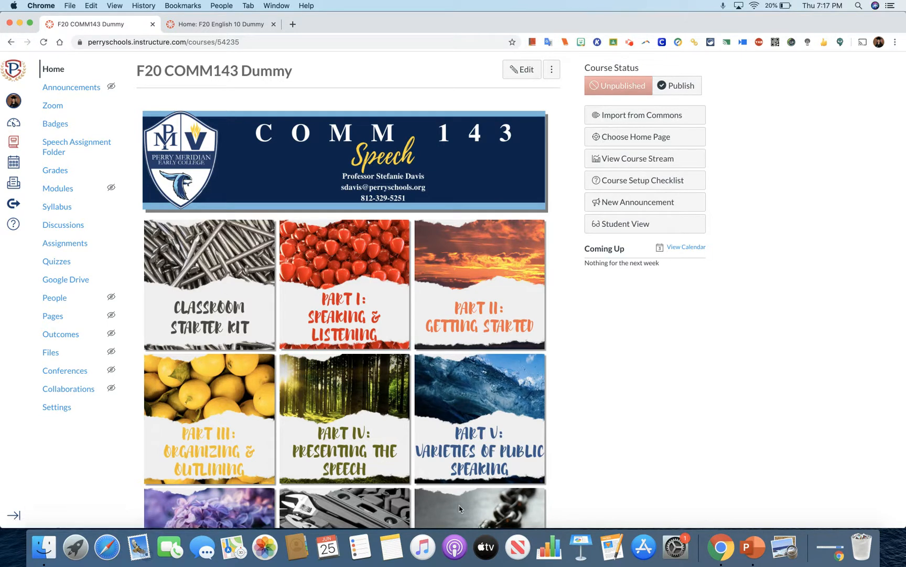
{"action": "left_click", "coordinate": [382, 294]}
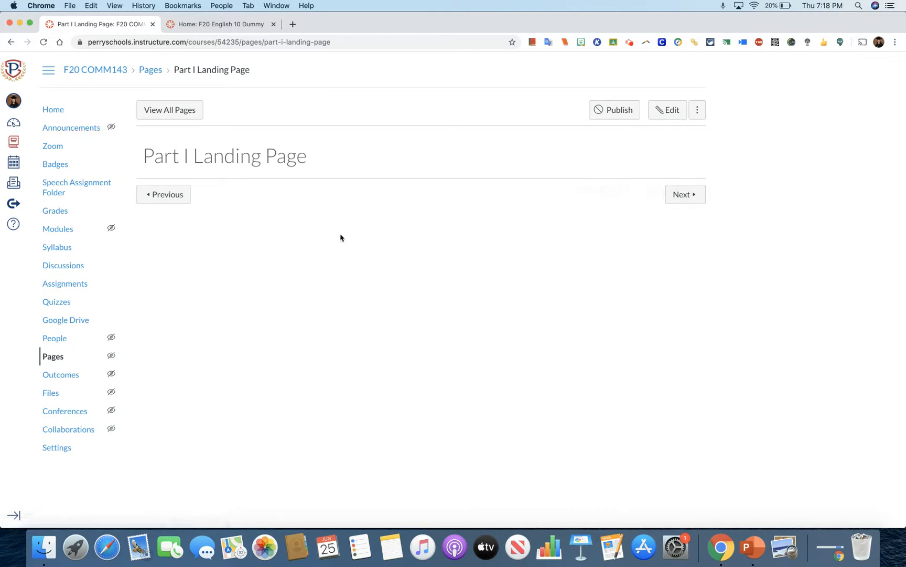
Open the COMM143 course's modules and examine the Classroom Starter Kit and the first Part I items.
{"action": "left_click", "coordinate": [59, 229]}
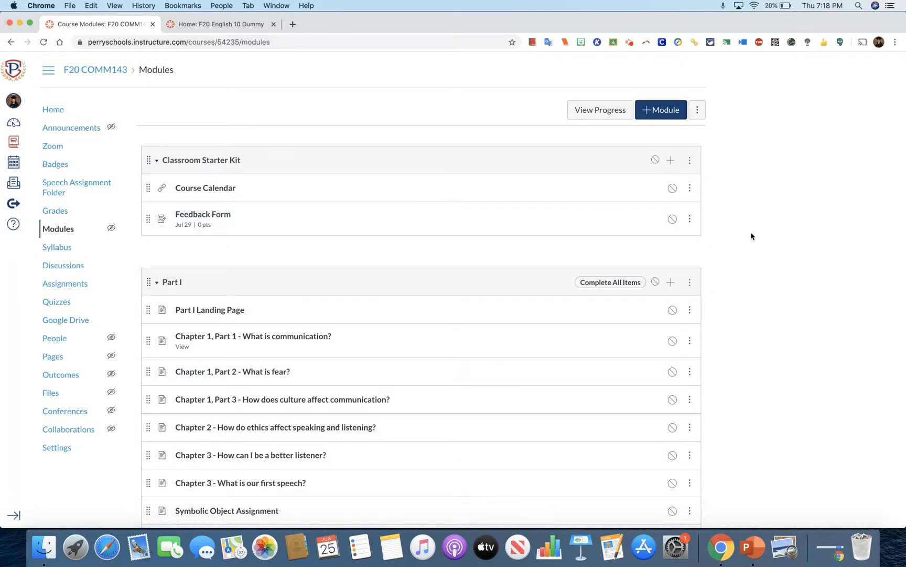
{"action": "key", "text": "Down"}
{"action": "key", "text": "Down"}
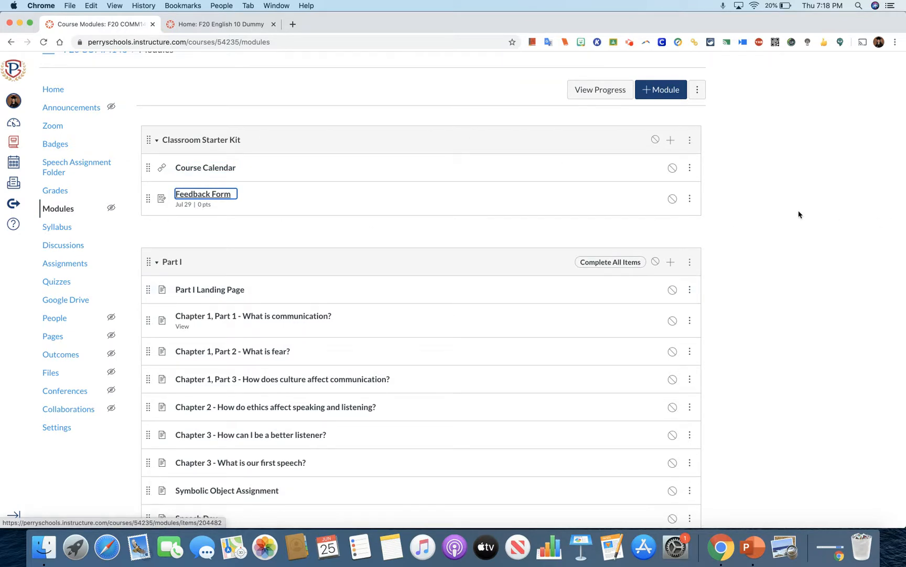
{"action": "key", "text": "Down"}
{"action": "key", "text": "Down"}
{"action": "key", "text": "Down"}
{"action": "key", "text": "Down"}
{"action": "key", "text": "Down"}
{"action": "key", "text": "Down"}
{"action": "key", "text": "Down"}
{"action": "key", "text": "Down"}
{"action": "key", "text": "Down"}
{"action": "key", "text": "Down"}
{"action": "key", "text": "Down"}
{"action": "key", "text": "Down"}
{"action": "key", "text": "Down"}
{"action": "key", "text": "Up"}
{"action": "key", "text": "Up"}
{"action": "key", "text": "Up"}
{"action": "key", "text": "Up"}
{"action": "key", "text": "Up"}
{"action": "key", "text": "Up"}
{"action": "key", "text": "Up"}
{"action": "key", "text": "Up"}
{"action": "key", "text": "Up"}
{"action": "key", "text": "Up"}
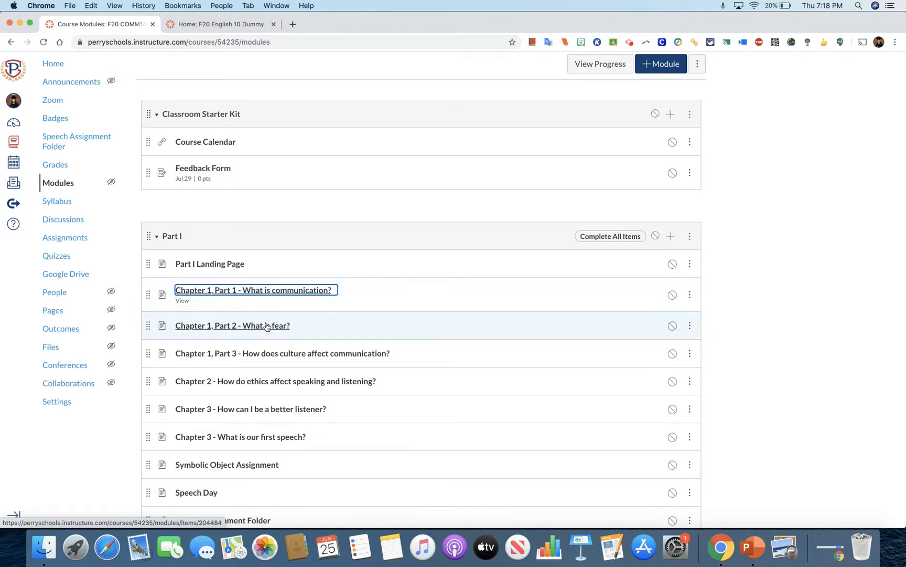
Examine the remaining Part I items through Submit Badge Evidence, and return to the Classroom Starter Kit module.
{"action": "left_click", "coordinate": [771, 421]}
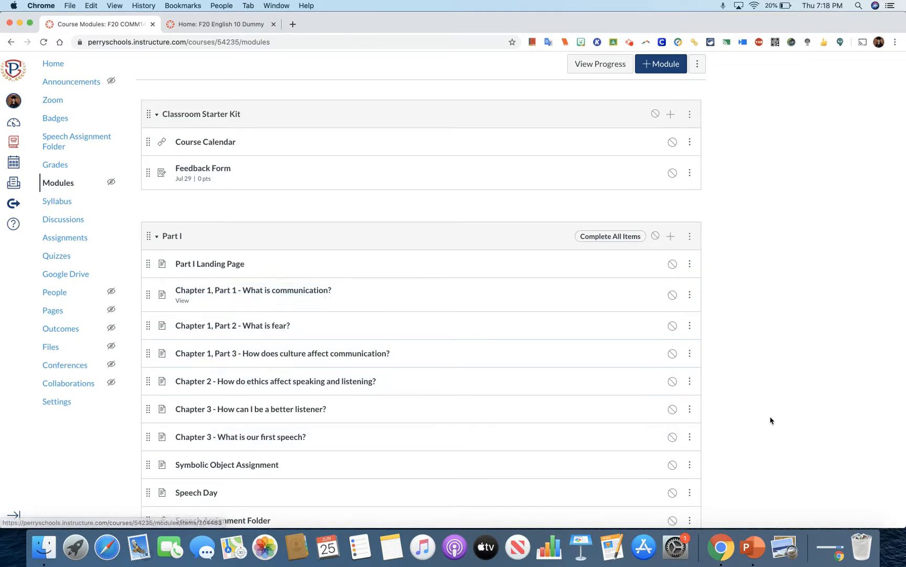
{"action": "key", "text": "Down"}
{"action": "key", "text": "Down"}
{"action": "key", "text": "Down"}
{"action": "key", "text": "Down"}
{"action": "key", "text": "Down"}
{"action": "key", "text": "Down"}
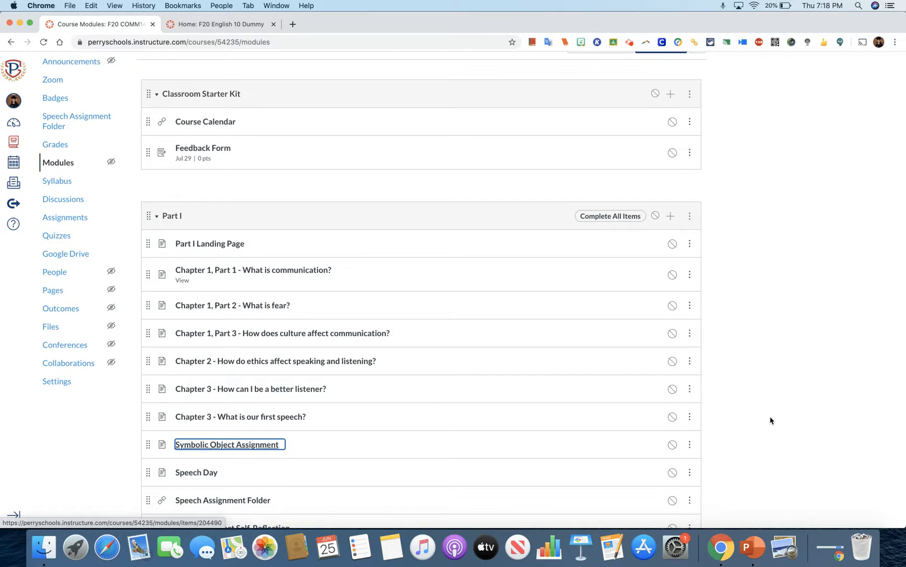
{"action": "key", "text": "Down"}
{"action": "key", "text": "j"}
{"action": "key", "text": "j"}
{"action": "key", "text": "j"}
{"action": "key", "text": "j"}
{"action": "key", "text": "j"}
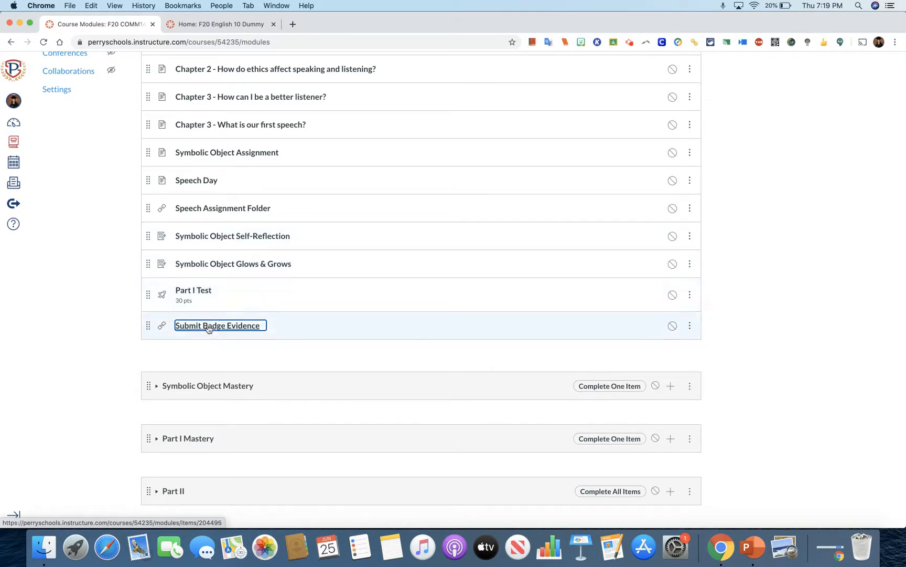
{"action": "left_click", "coordinate": [756, 287]}
{"action": "key", "text": "Up"}
{"action": "key", "text": "Up"}
{"action": "key", "text": "Up"}
{"action": "key", "text": "Up"}
{"action": "key", "text": "Up"}
{"action": "key", "text": "Up"}
{"action": "key", "text": "Up"}
{"action": "key", "text": "Up"}
{"action": "key", "text": "Up"}
{"action": "key", "text": "Up"}
{"action": "key", "text": "Up"}
{"action": "key", "text": "Up"}
{"action": "key", "text": "Up"}
{"action": "key", "text": "Up"}
{"action": "key", "text": "Up"}
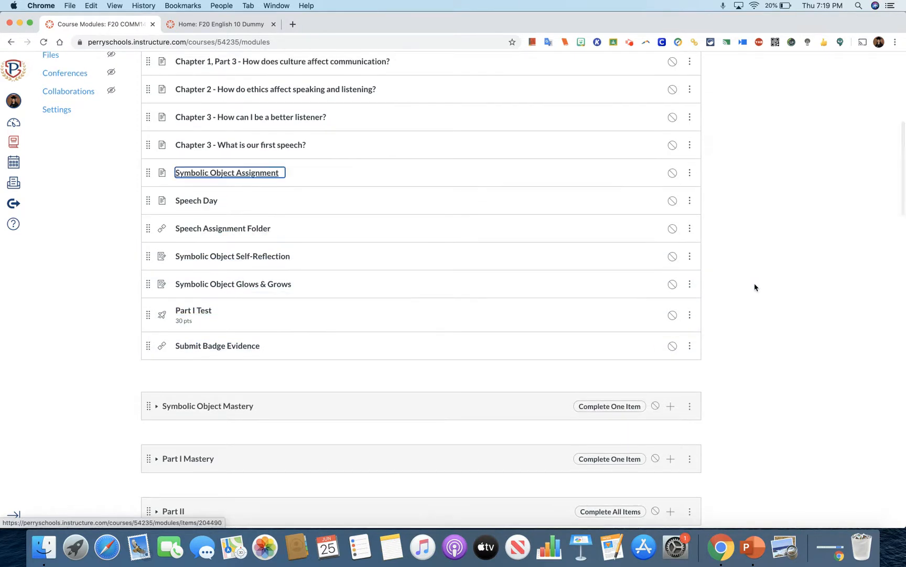
{"action": "key", "text": "Up"}
{"action": "key", "text": "Up"}
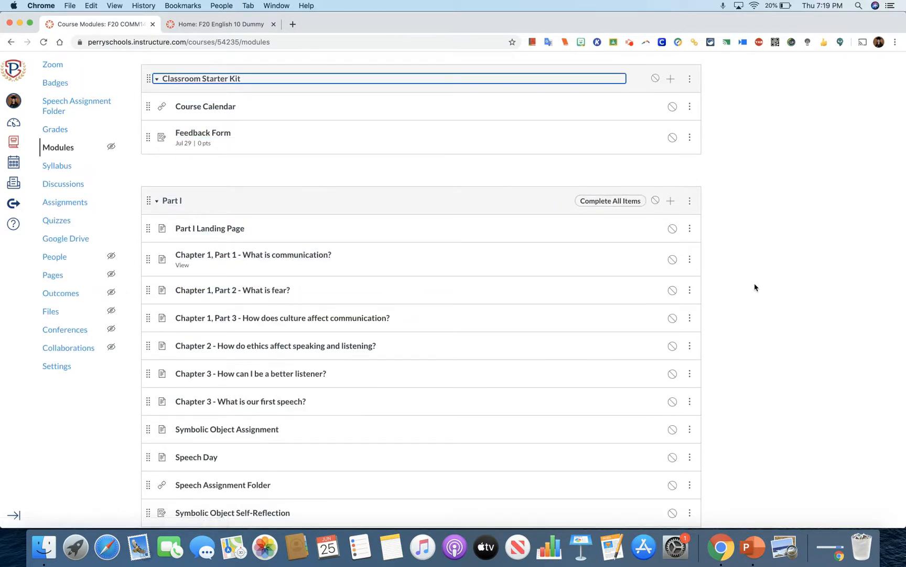
Collapse the Part I and Classroom Starter Kit modules so only the module headings are listed.
{"action": "left_click", "coordinate": [155, 202]}
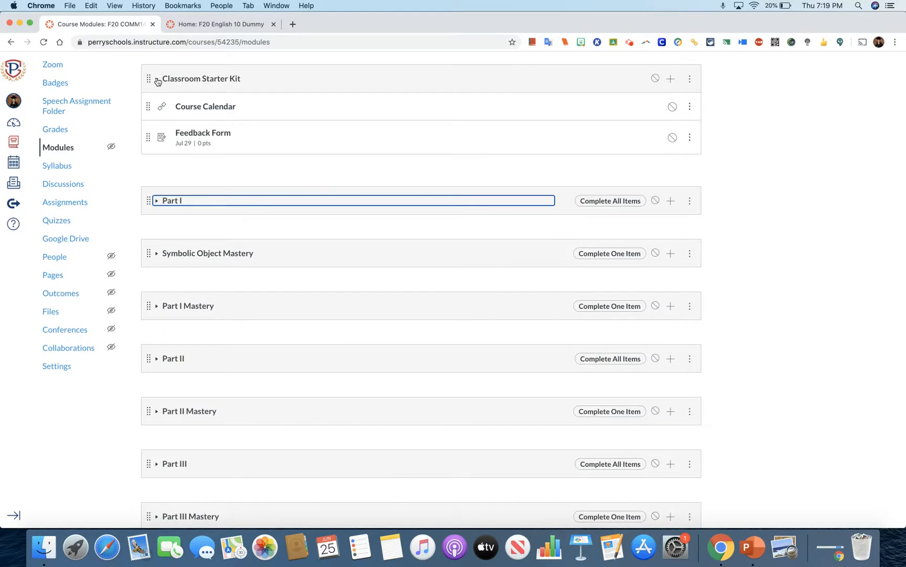
{"action": "left_click", "coordinate": [157, 80]}
{"action": "left_click", "coordinate": [764, 224]}
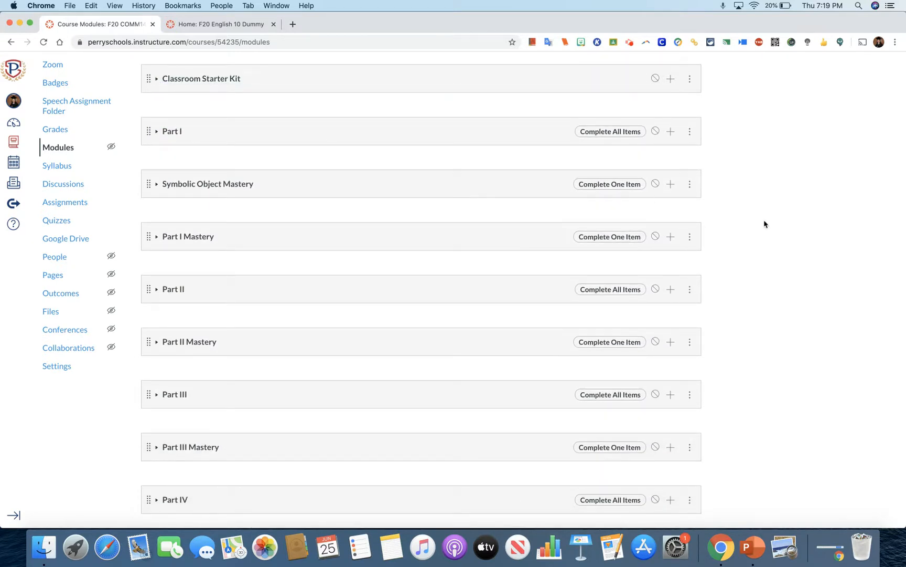
{"action": "scroll", "coordinate": [765, 224], "scroll_direction": "up", "scroll_amount": 3}
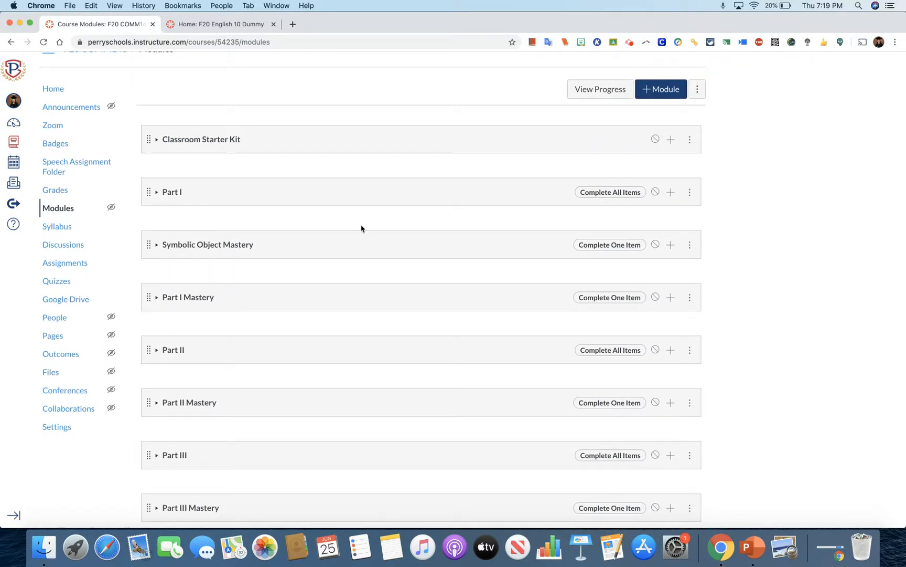
Return to the COMM143 course's home page and look over its banner and button images.
{"action": "left_click", "coordinate": [44, 90]}
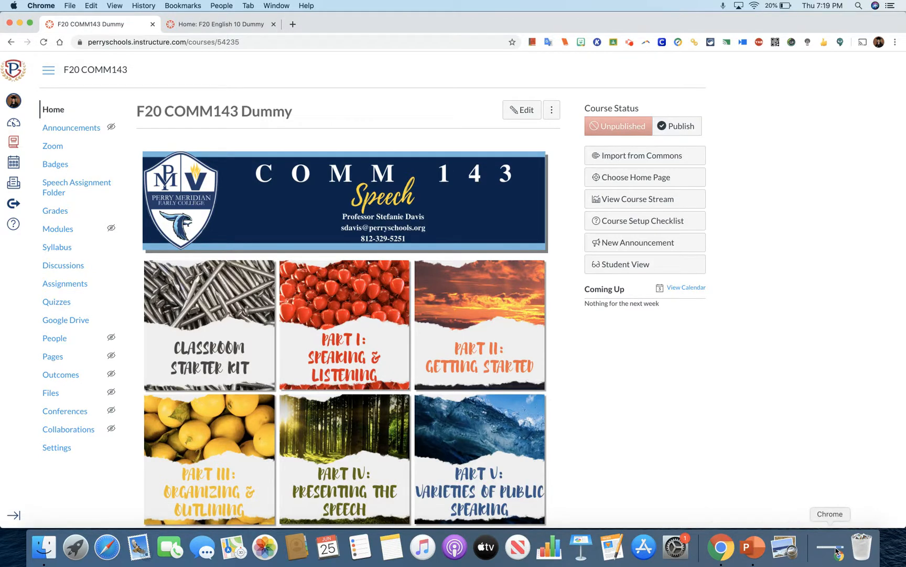
{"action": "scroll", "coordinate": [767, 493], "scroll_direction": "down", "scroll_amount": 3}
{"action": "scroll", "coordinate": [766, 493], "scroll_direction": "up", "scroll_amount": 2}
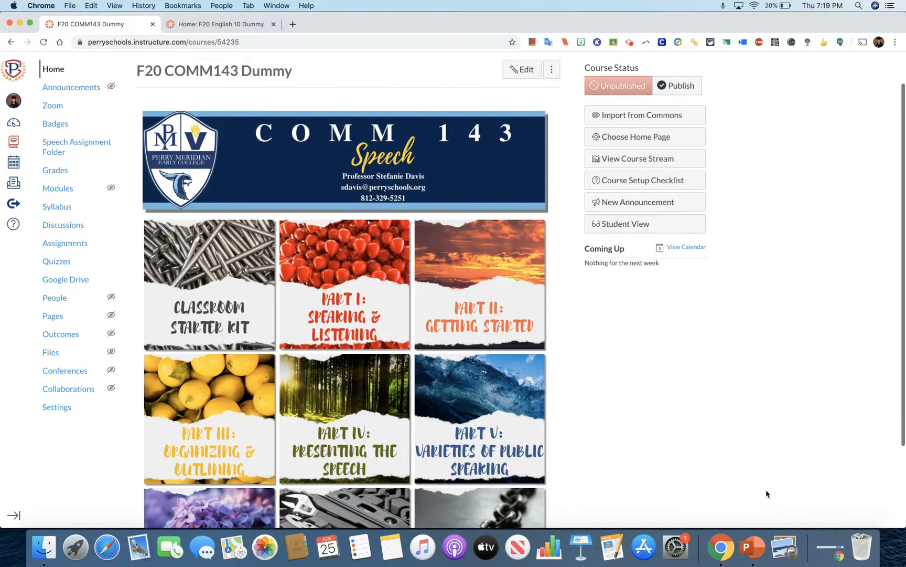
{"action": "left_click", "coordinate": [833, 551]}
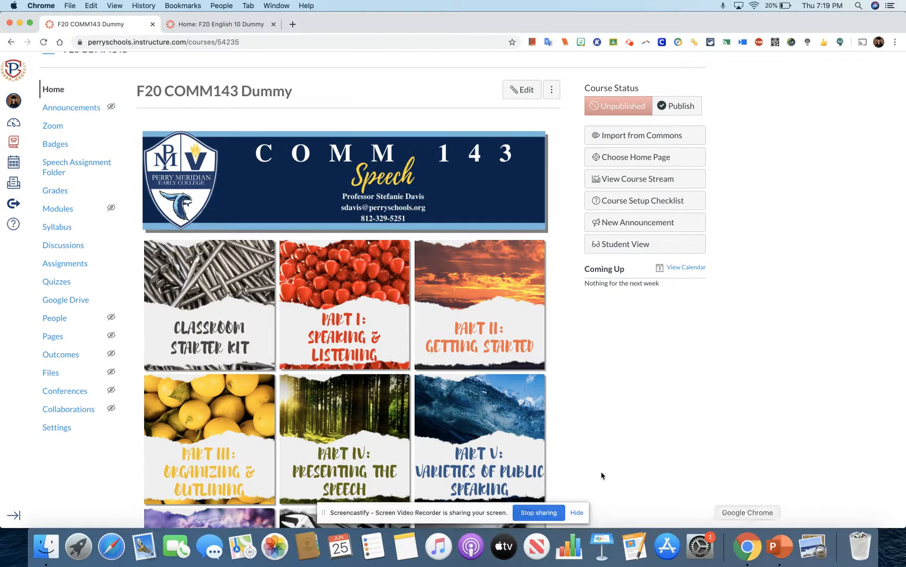